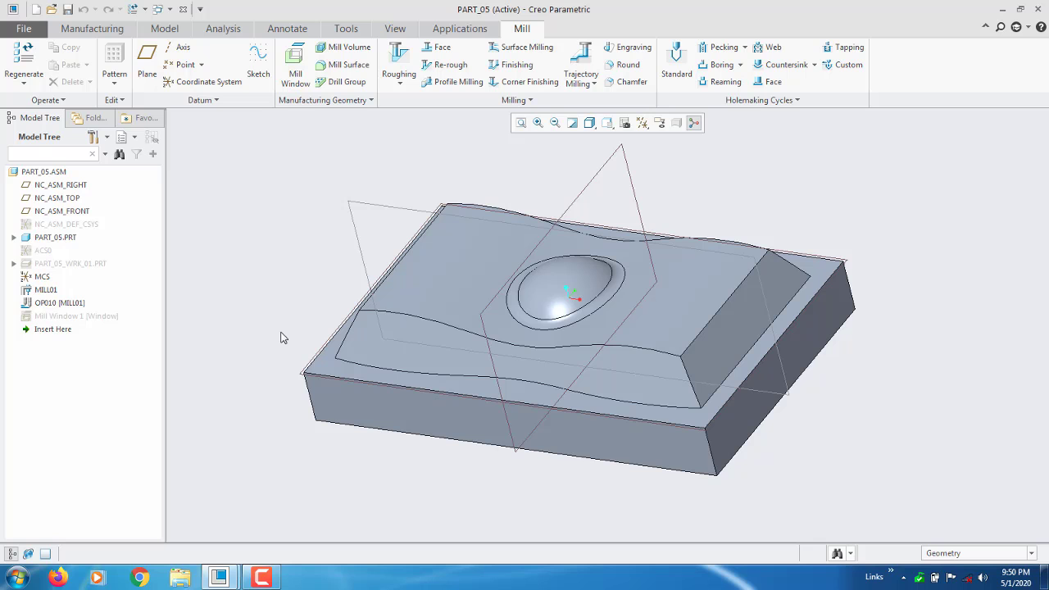
Step: Examine the part's wavy top surface, central dome and sloped side walls from several angles
middle_drag(468, 373, 469, 410)
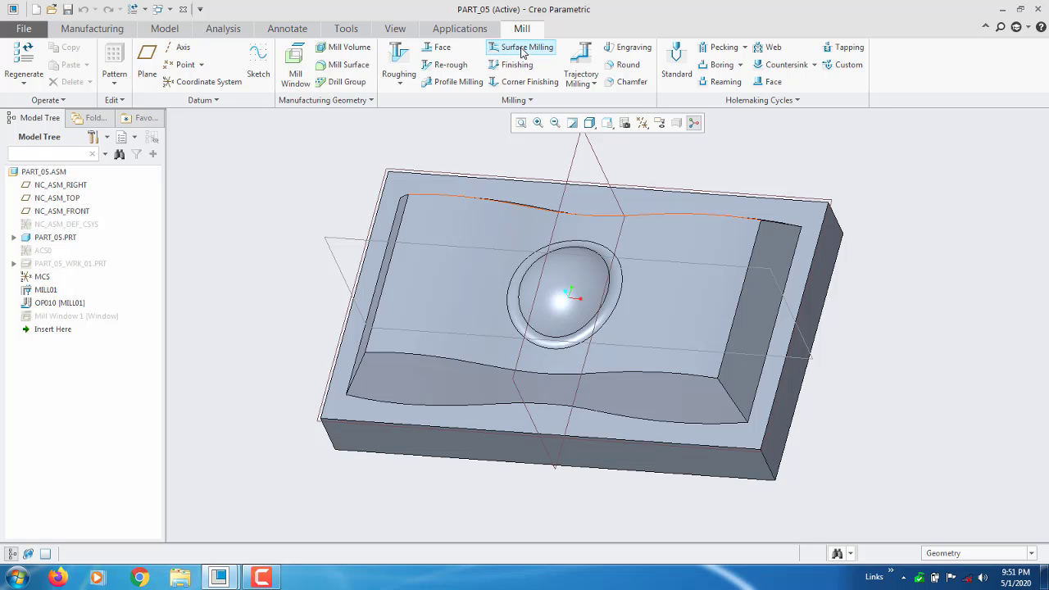
mouse_move(590, 283)
middle_down()
mouse_move(555, 276)
mouse_move(563, 305)
mouse_move(574, 293)
mouse_move(527, 268)
mouse_move(566, 262)
mouse_move(590, 197)
mouse_move(600, 229)
mouse_move(600, 213)
middle_up()
scroll(644, 156, down, 2)
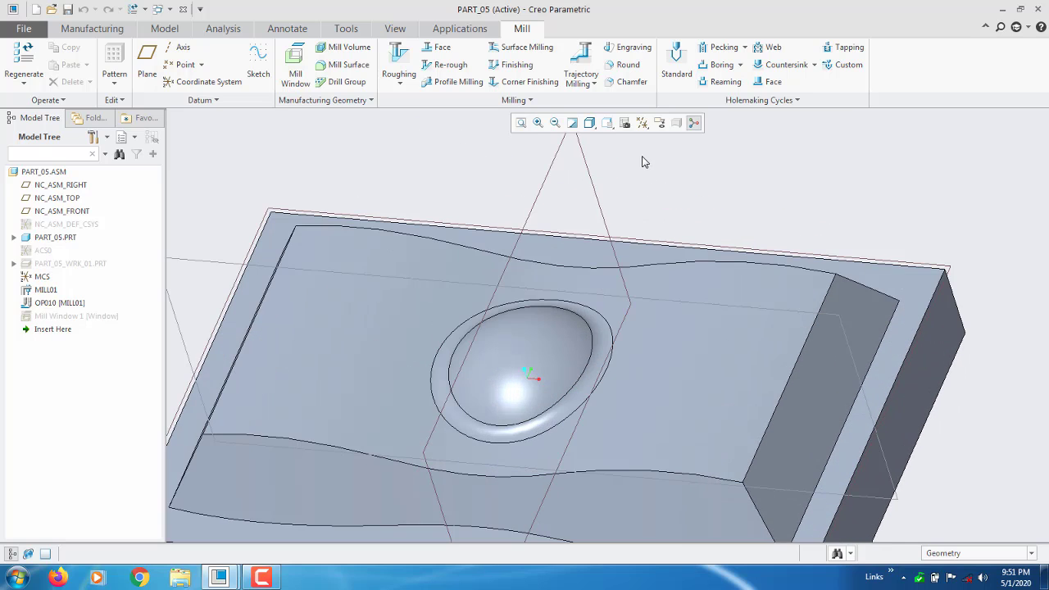
scroll(650, 184, up, 2)
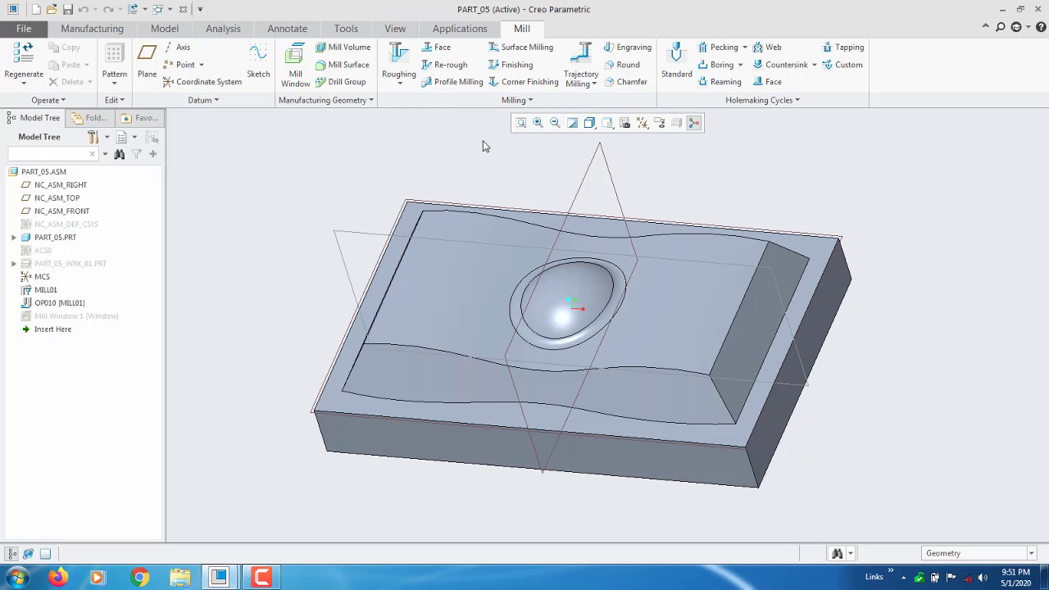
mouse_move(582, 197)
middle_down()
mouse_move(579, 172)
mouse_move(546, 259)
mouse_move(590, 199)
mouse_move(586, 189)
middle_up()
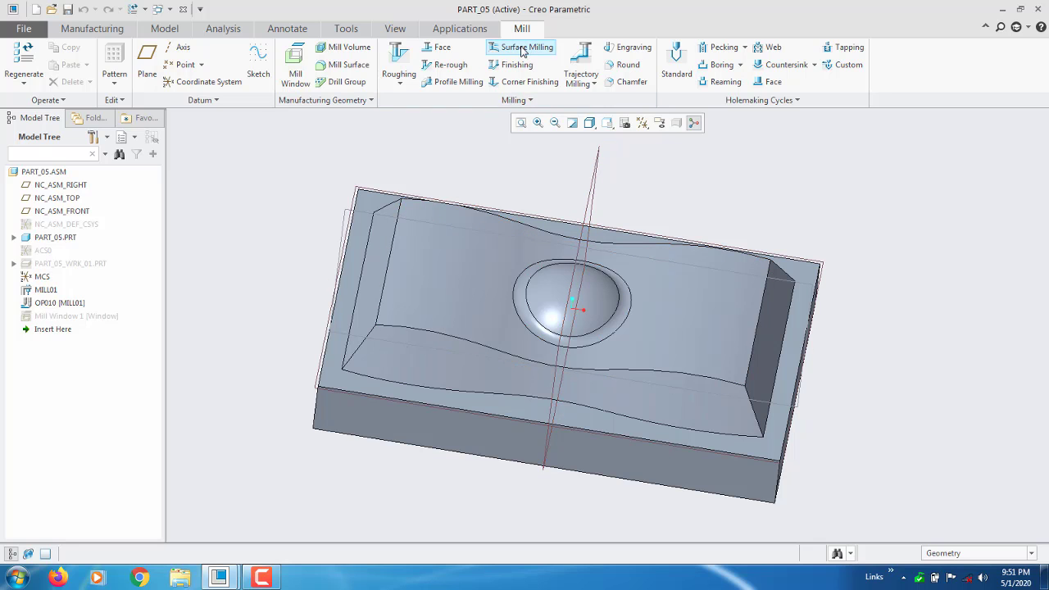
middle_drag(501, 188, 495, 236)
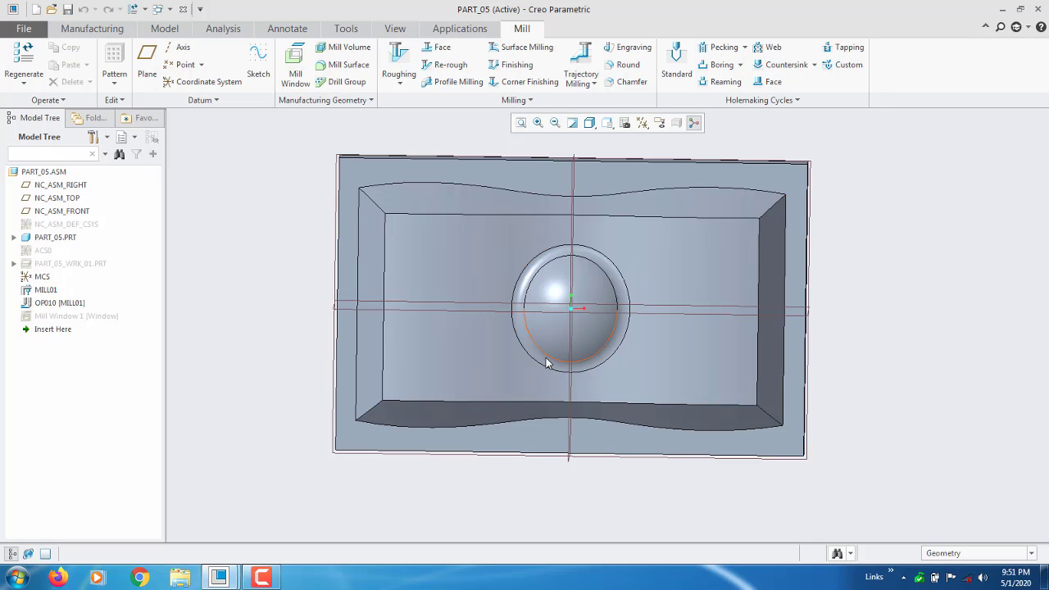
middle_drag(421, 290, 416, 280)
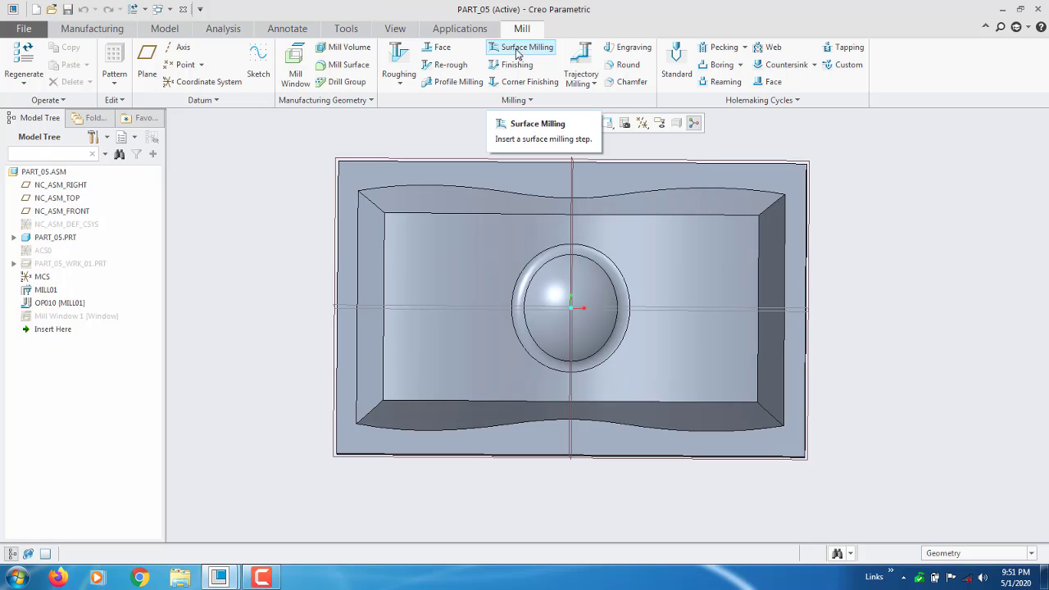
key(ctrl+d)
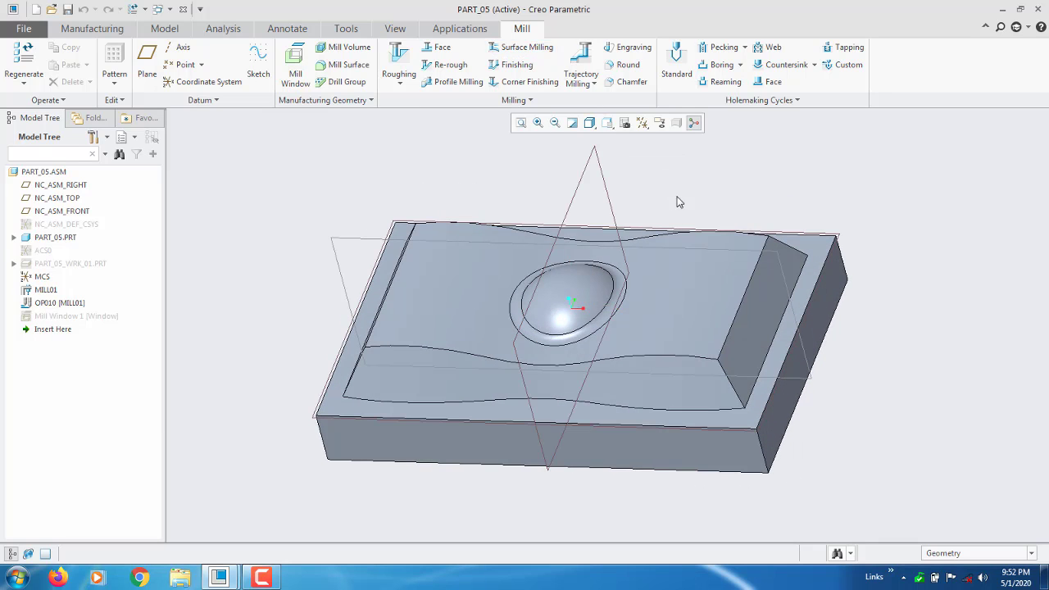
scroll(734, 213, up, 2)
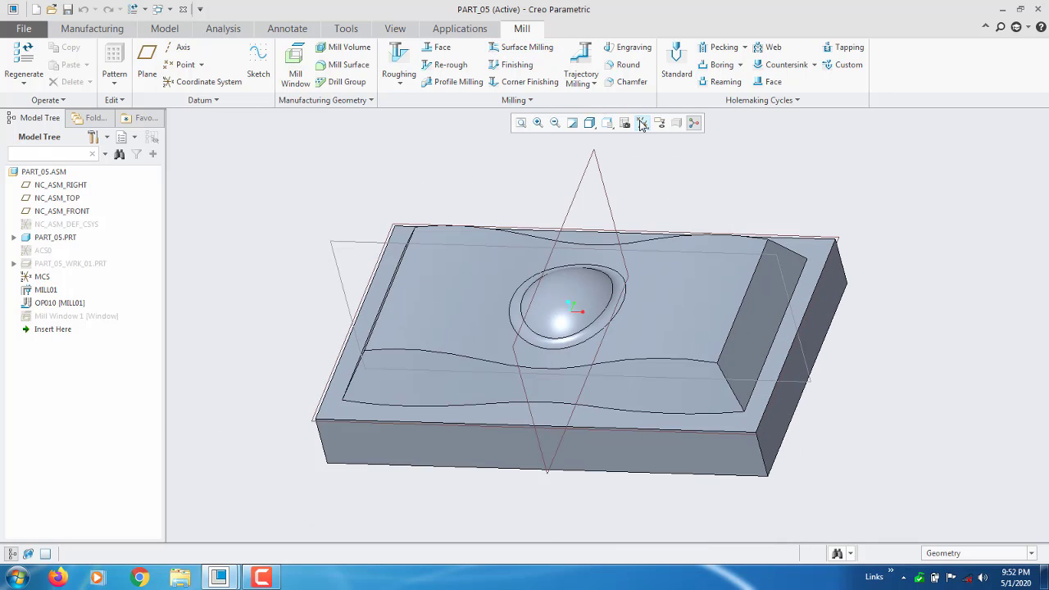
Step: Turn off the display of datum planes for a clear view of the part
click(642, 122)
click(645, 196)
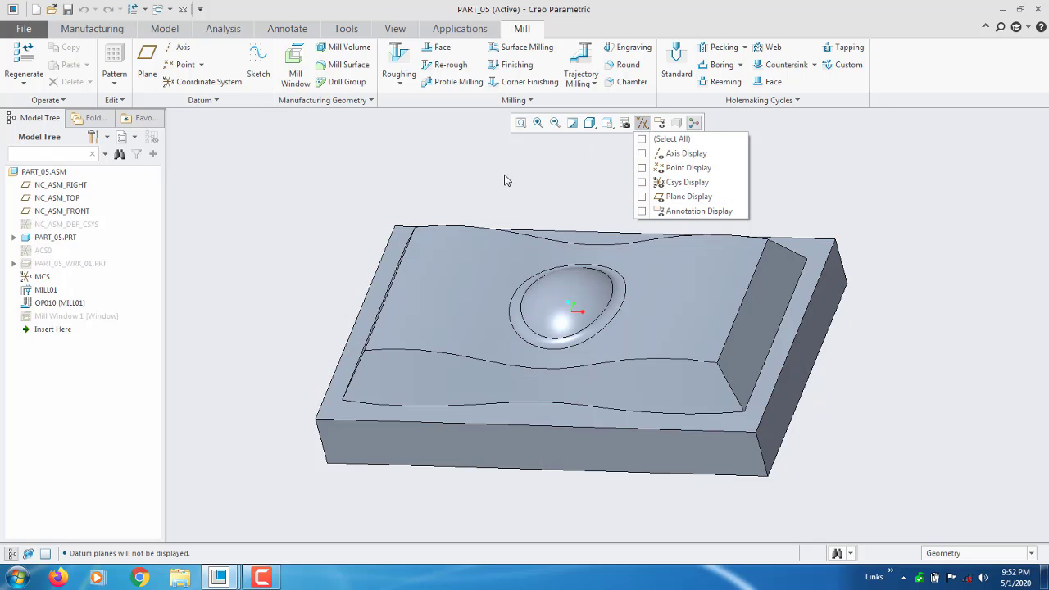
mouse_move(506, 180)
middle_down()
mouse_move(506, 171)
mouse_move(628, 271)
mouse_move(636, 257)
middle_up()
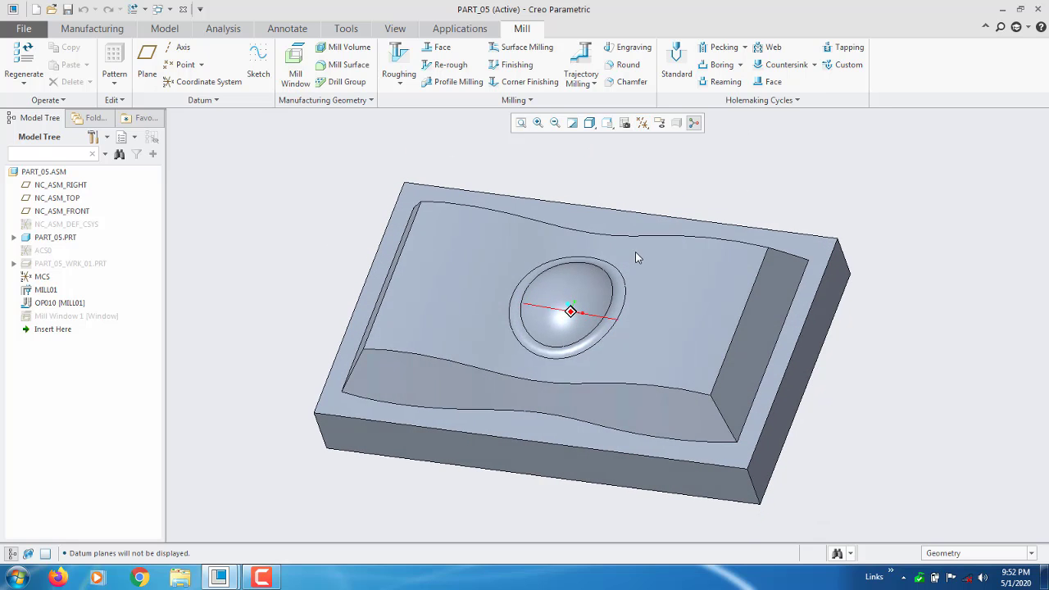
middle_drag(585, 193, 589, 193)
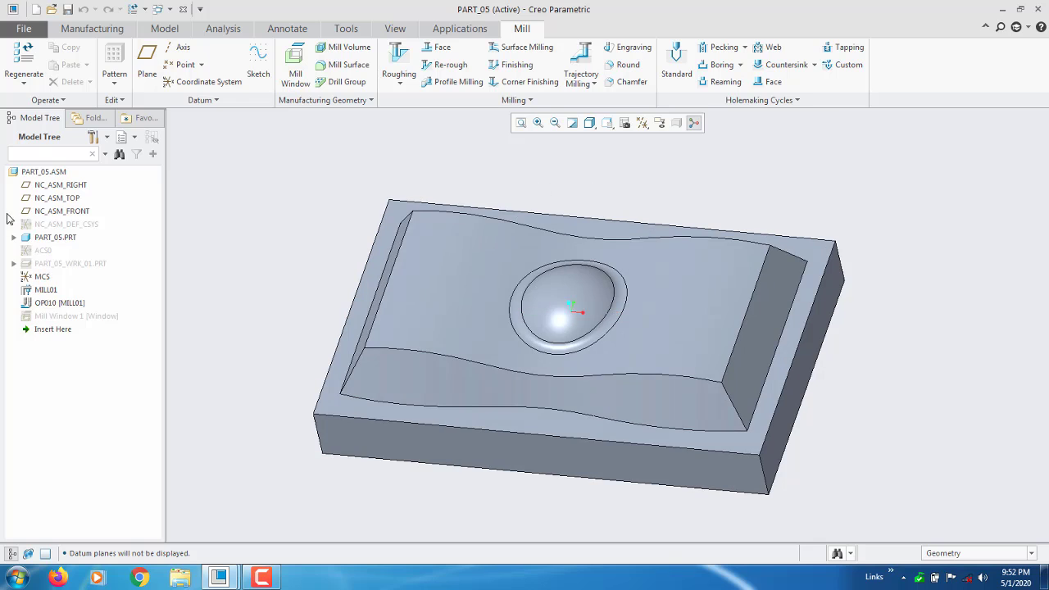
Step: Turn on coordinate system display and check where MCS sits above the part
click(43, 250)
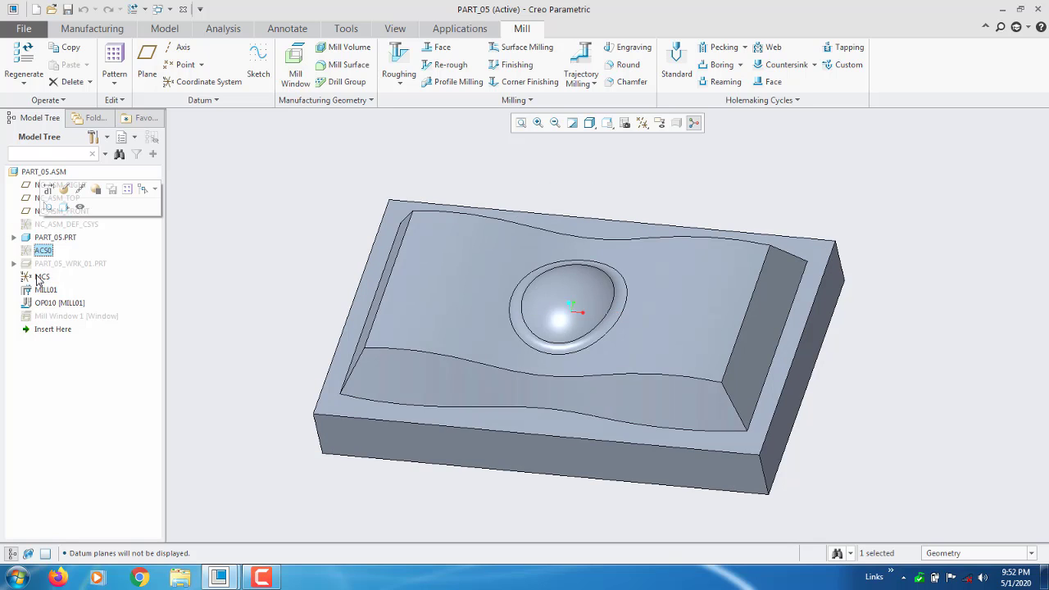
click(39, 279)
click(643, 123)
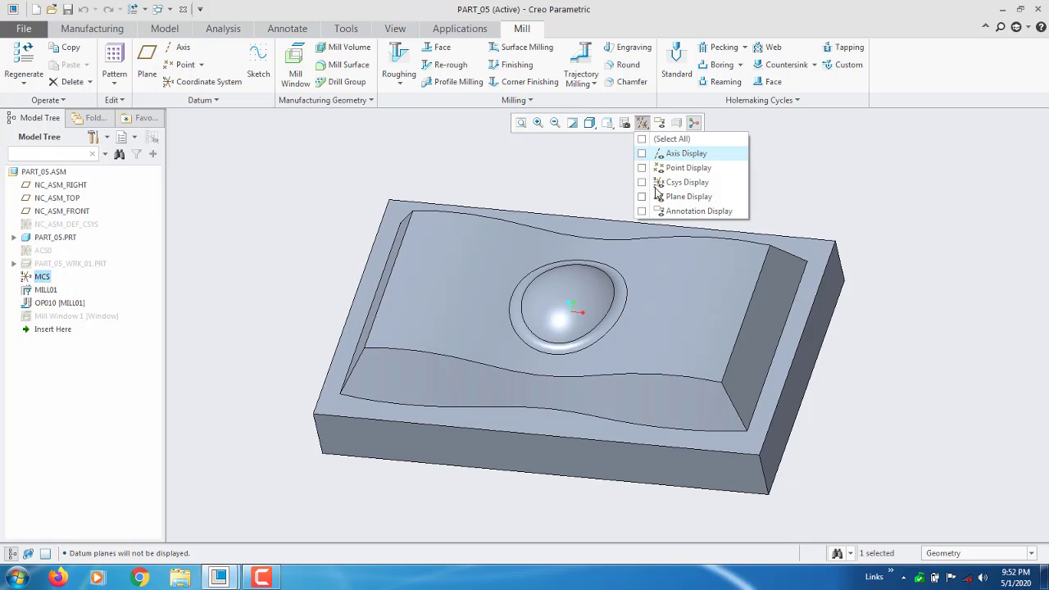
click(670, 184)
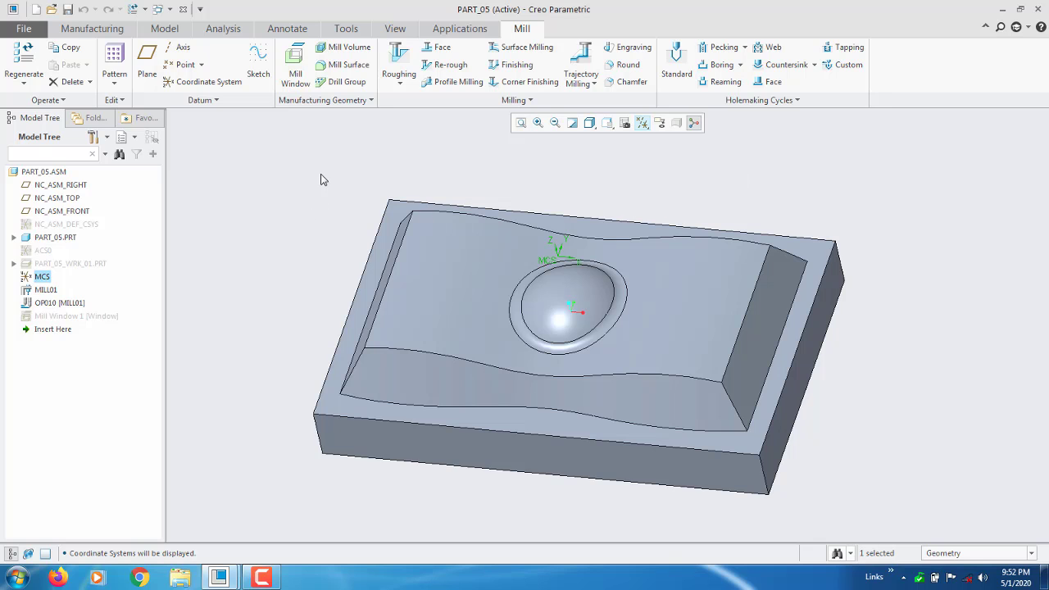
middle_drag(285, 245, 277, 212)
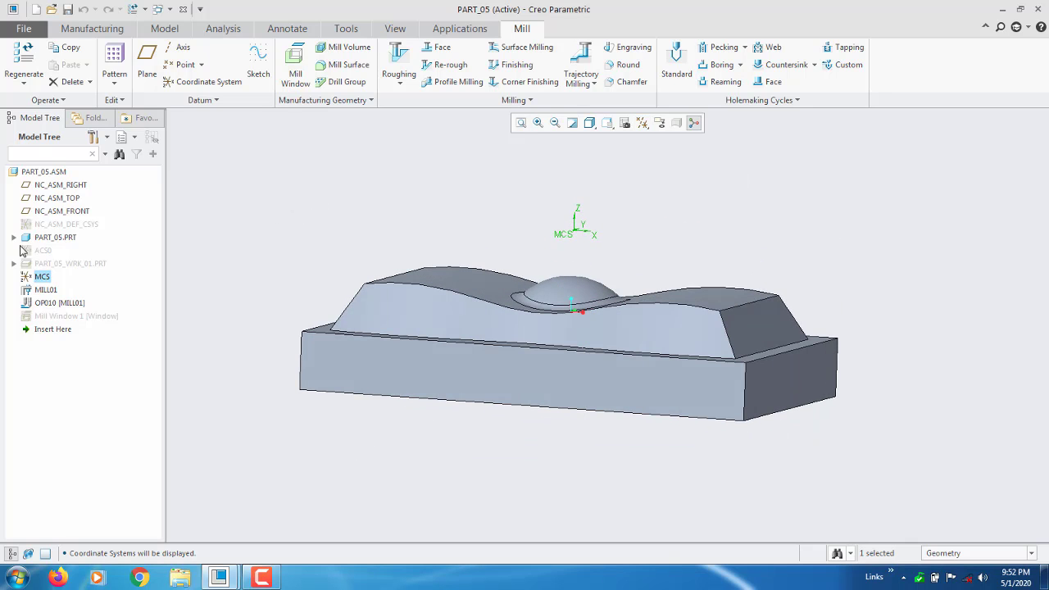
Step: Show the workpiece PART_05_WRK_01.PRT to examine the stock around the part, and hide it again
right_click(55, 262)
click(78, 236)
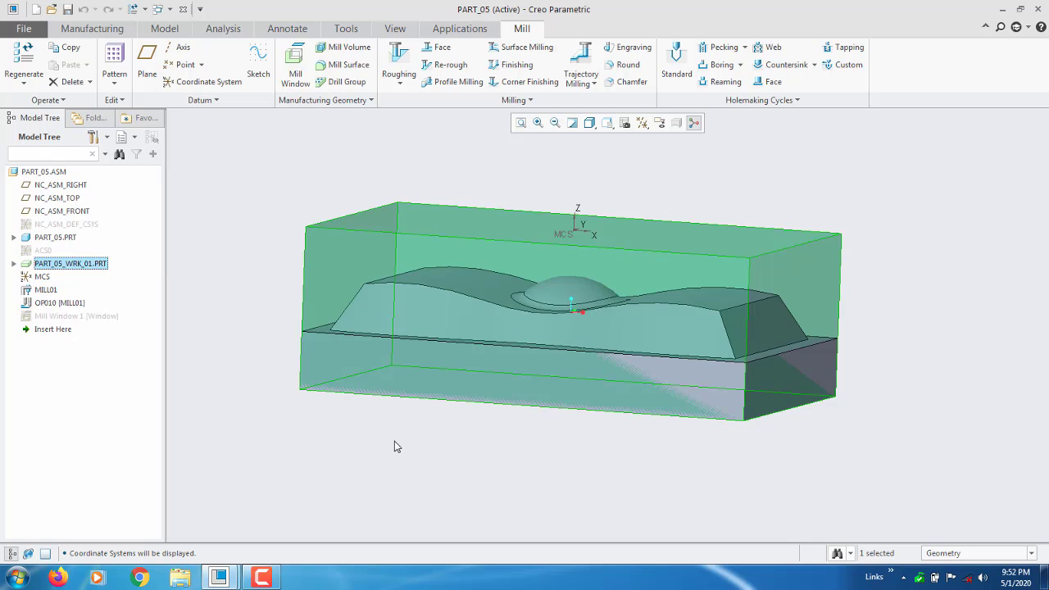
middle_drag(414, 414, 389, 424)
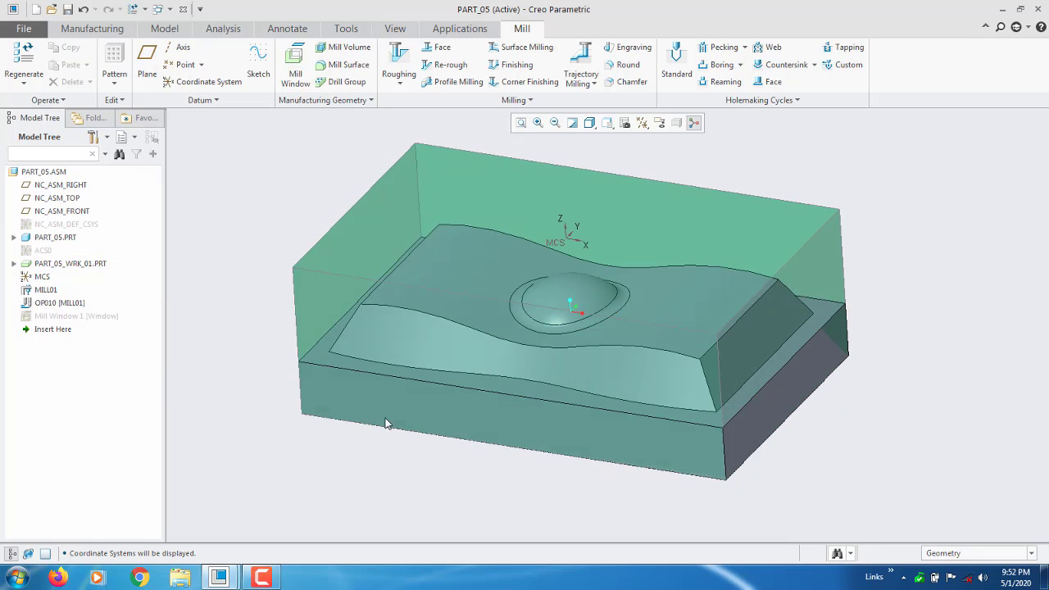
right_click(54, 267)
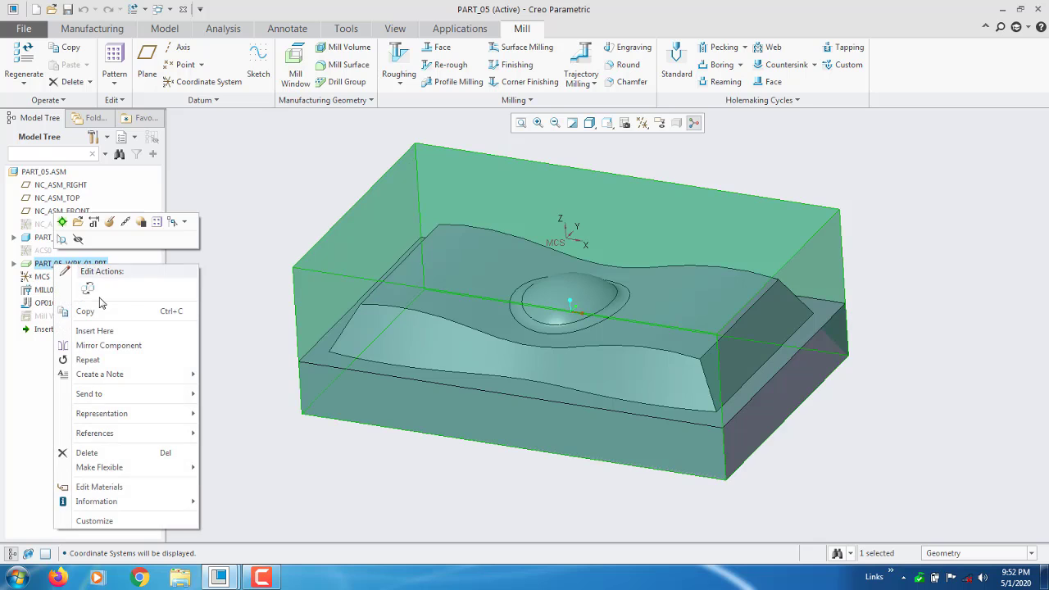
click(76, 236)
mouse_move(576, 234)
middle_down()
mouse_move(567, 265)
mouse_move(581, 248)
middle_up()
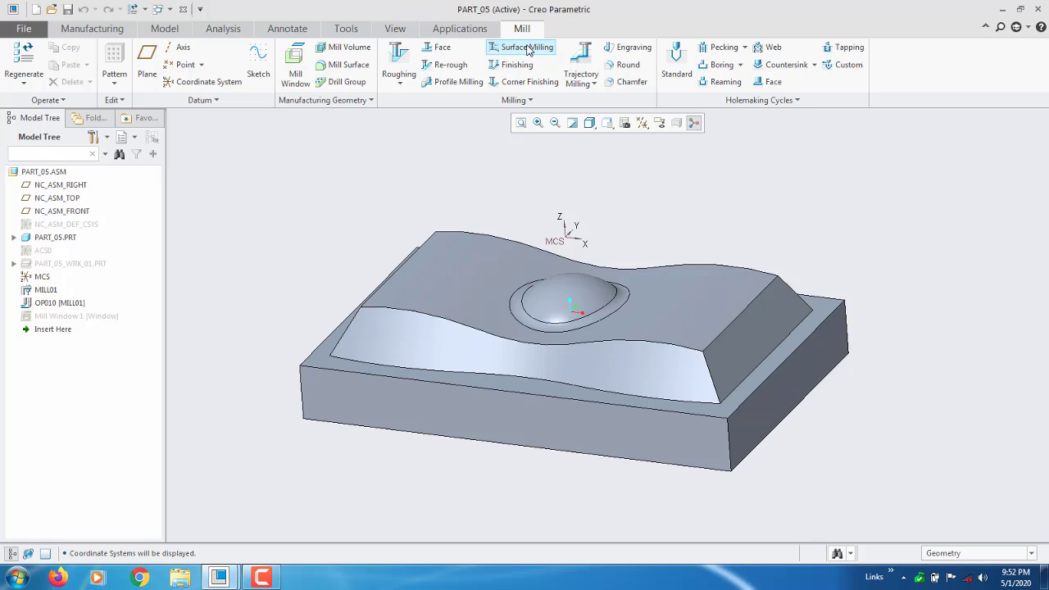
Step: Create a Surface Milling sequence and accept the preselected setup elements: Tool, Parameters, Retract Surf, Surfaces and Define Cut
click(527, 48)
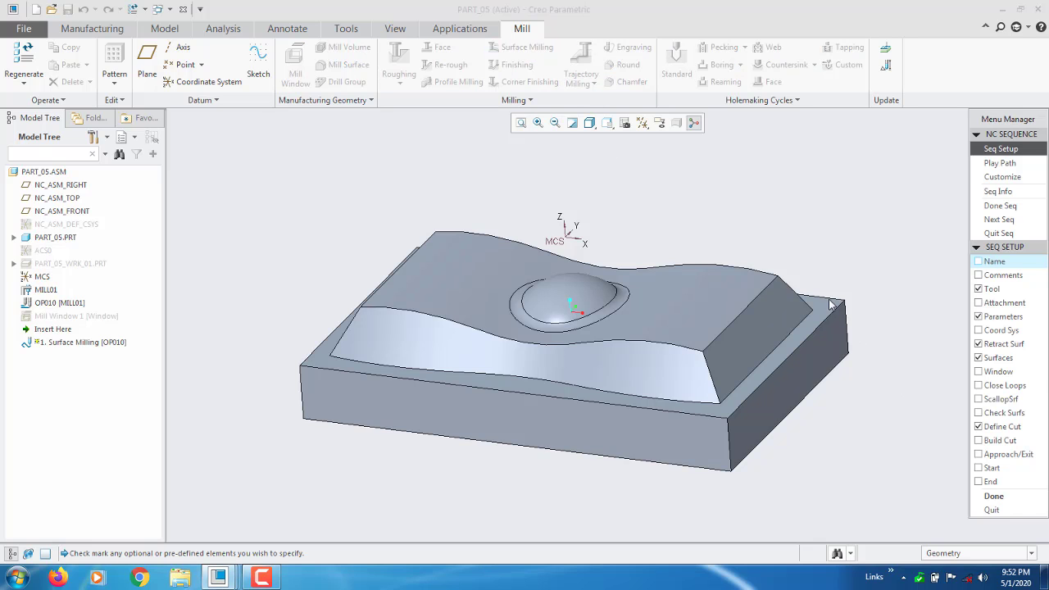
drag(1045, 121, 220, 83)
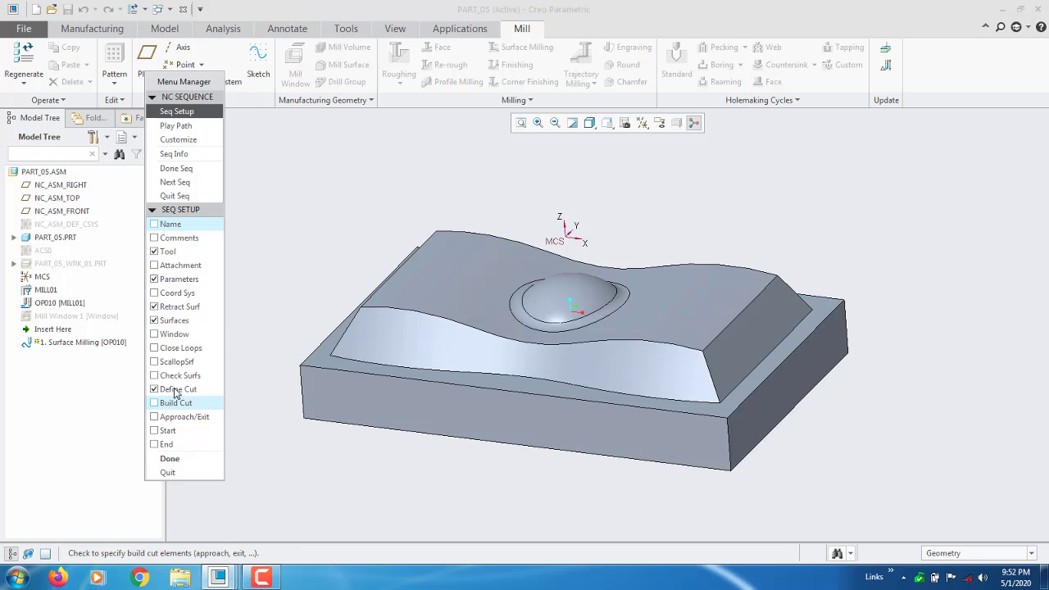
click(170, 458)
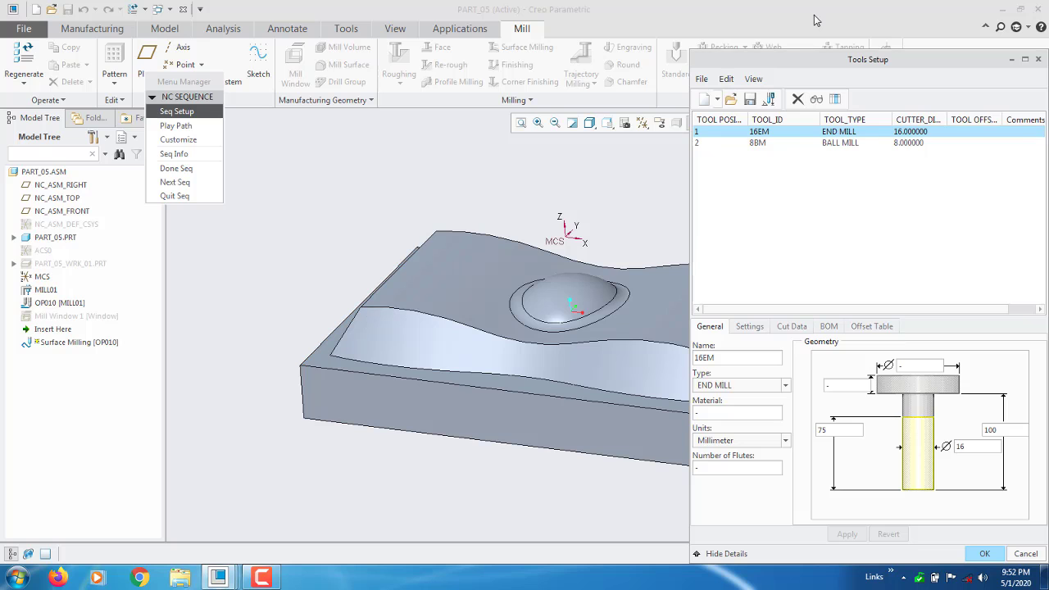
Step: Assign the 16 mm end mill 16EM as the tool for the surface milling sequence
drag(836, 66, 813, 62)
double_click(813, 62)
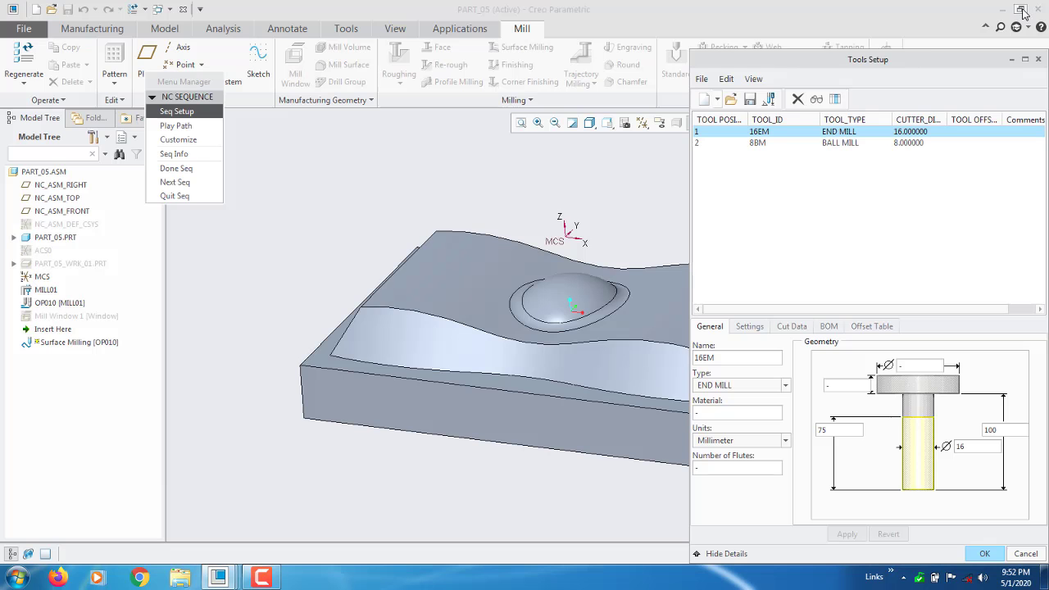
click(1026, 10)
drag(915, 63, 285, 20)
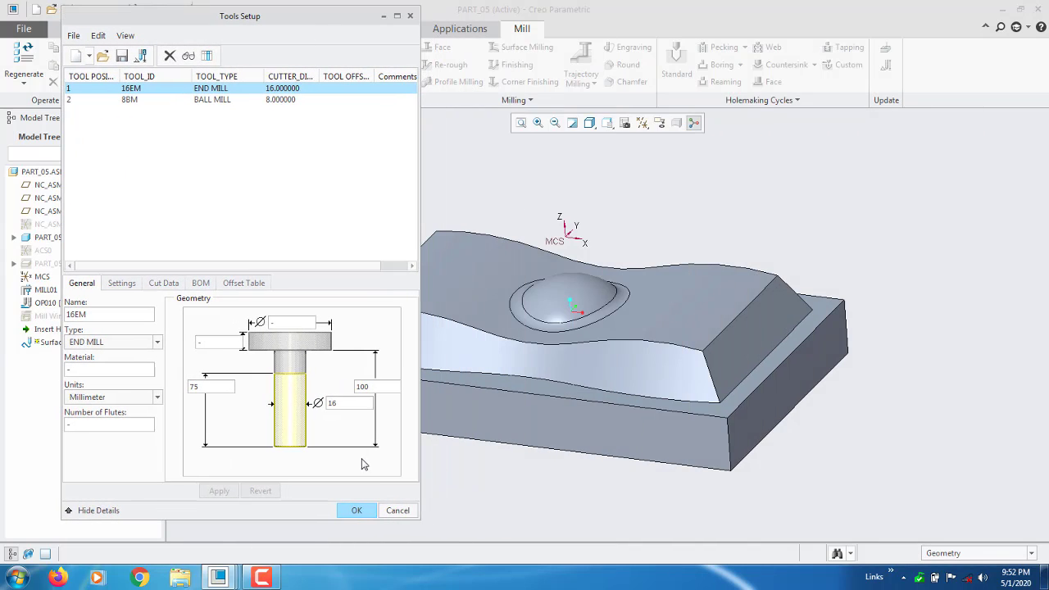
click(361, 515)
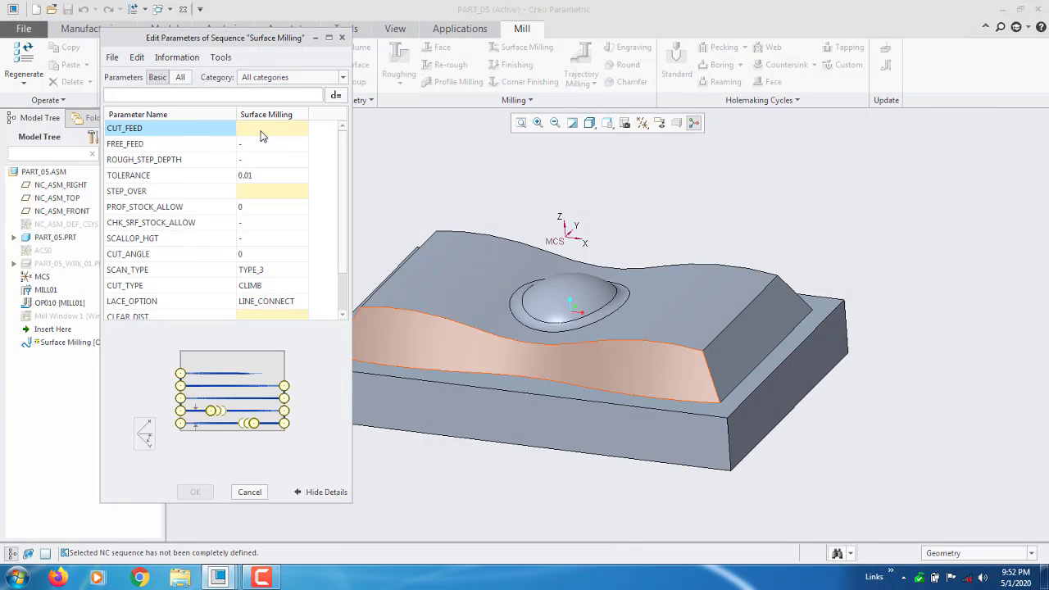
Step: Set the sequence's CUT_FEED to 1000 and FREE_FEED to 2000
click(261, 130)
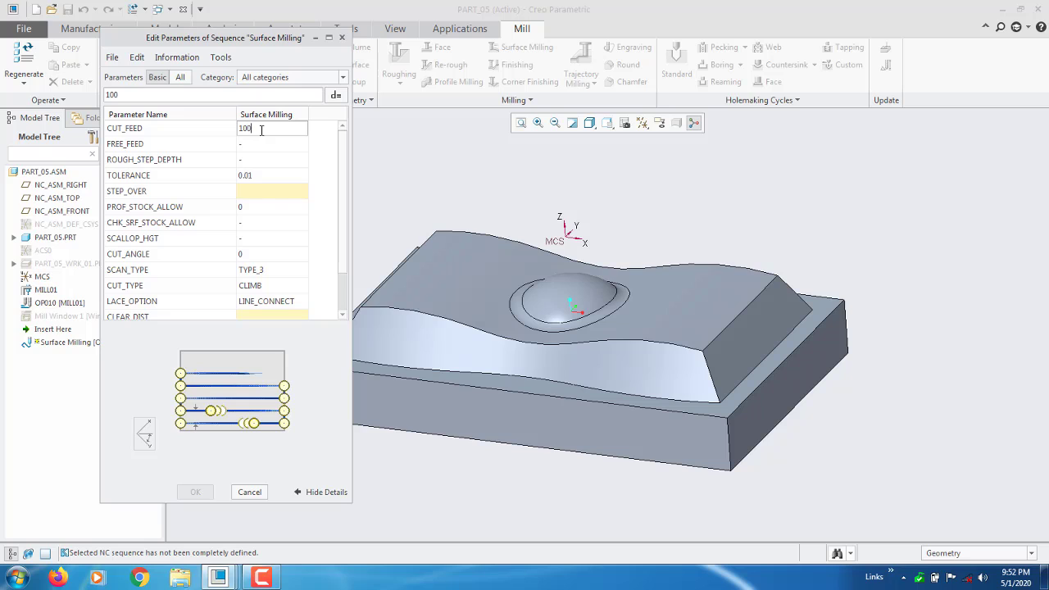
key(Return)
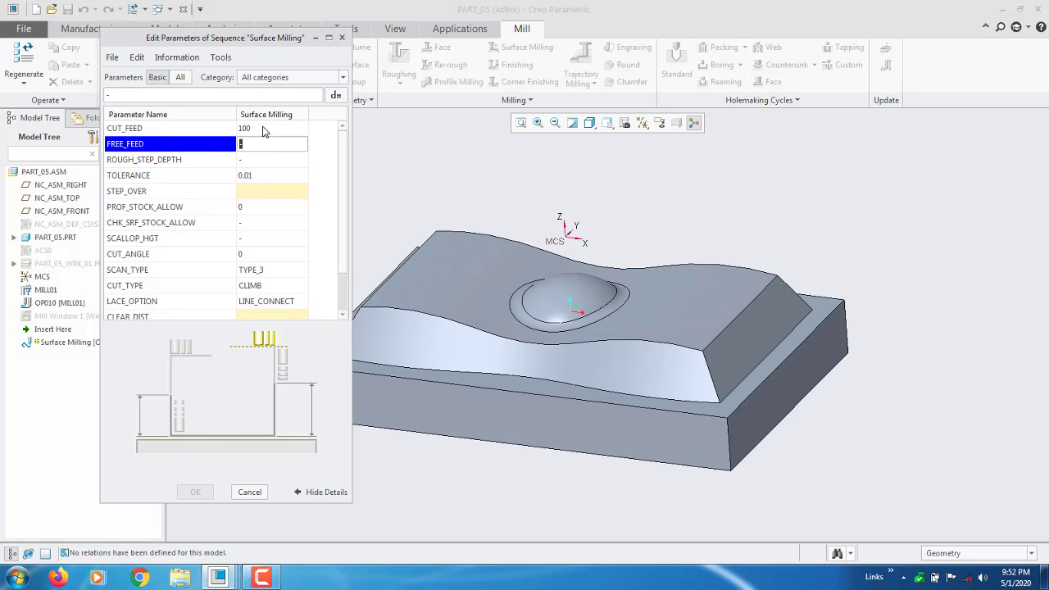
click(262, 129)
text(1)
key(Return)
text(2000)
key(Return)
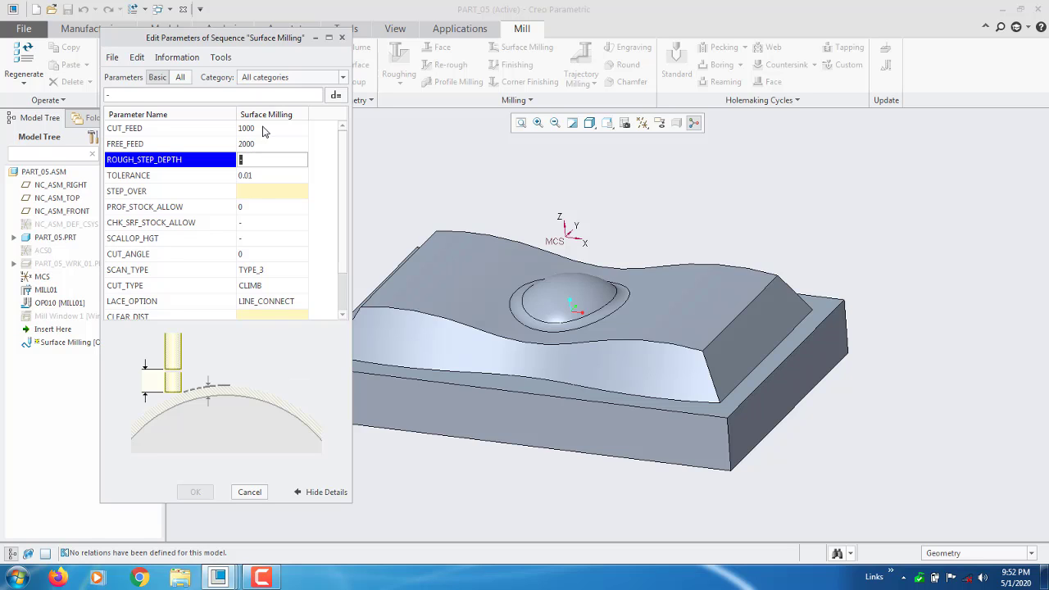
Step: Set STEP_OVER to 7 and PROF_STOCK_ALLOW to 0.1 for the surface milling sequence
click(257, 197)
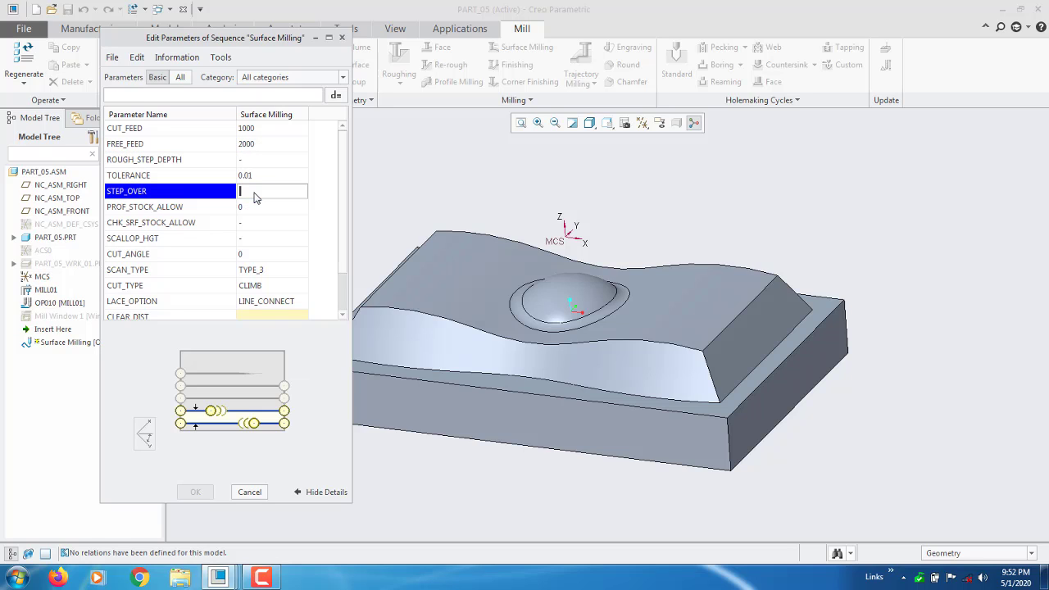
text(7)
click(271, 208)
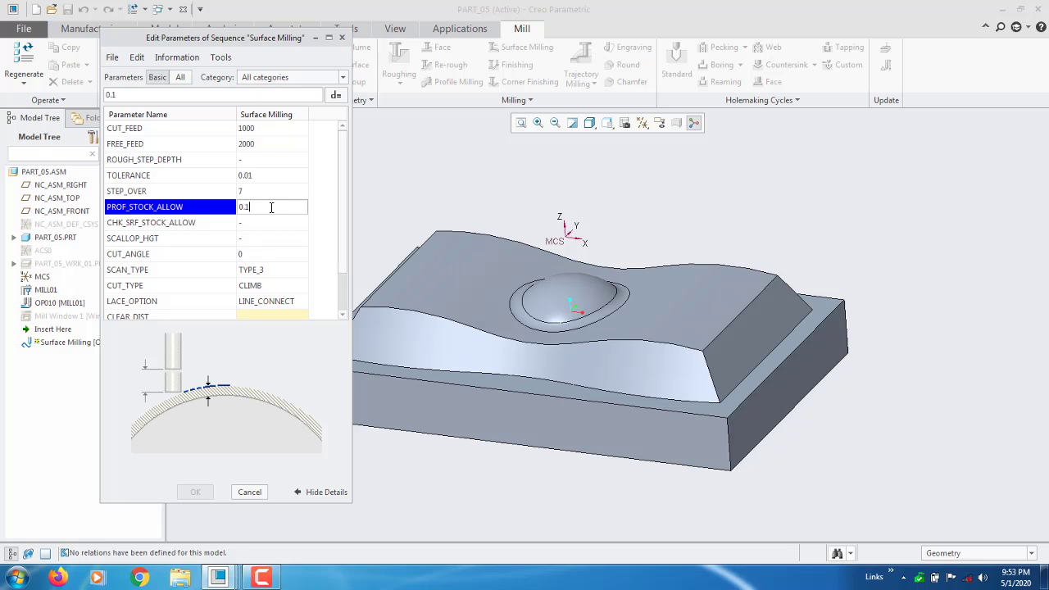
text(0.1)
Step: Set CLEAR_DIST to 10 and SPINDLE_SPEED to 2400 for the surface milling sequence
scroll(259, 314, down, 1)
click(277, 258)
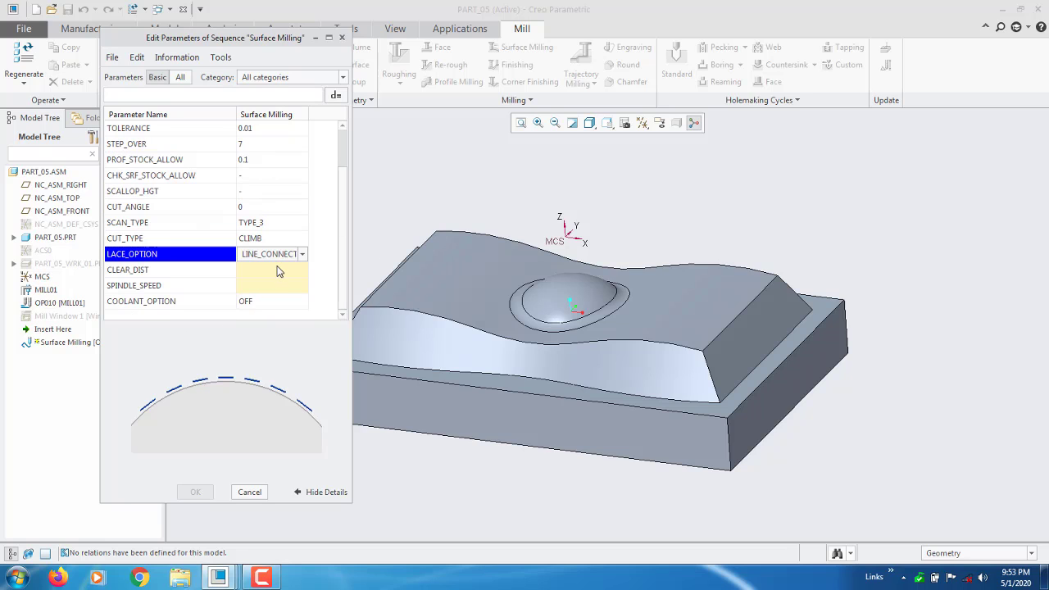
click(277, 271)
text(10)
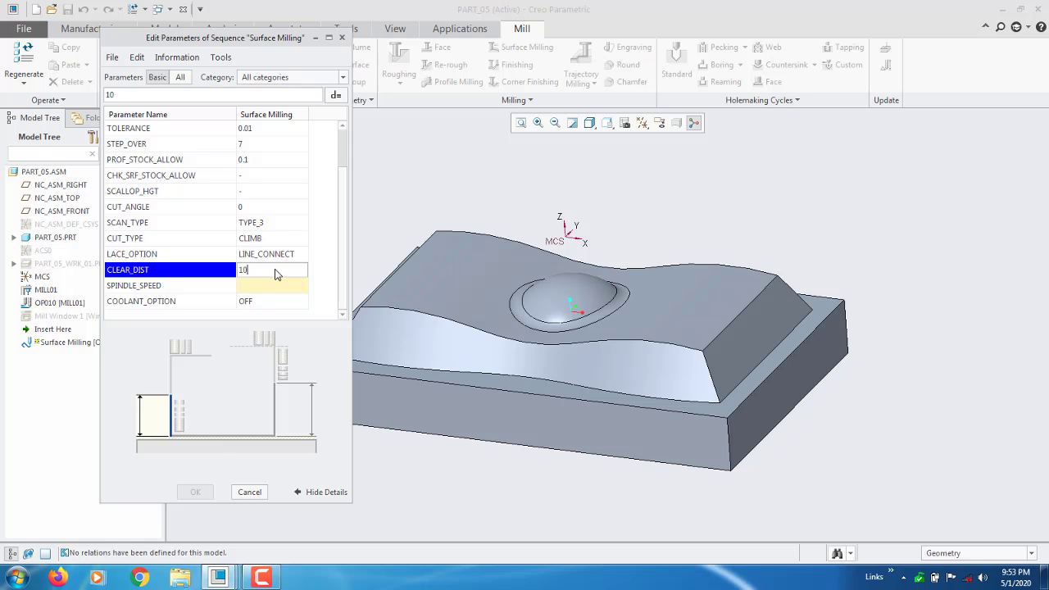
key(Return)
text(2400)
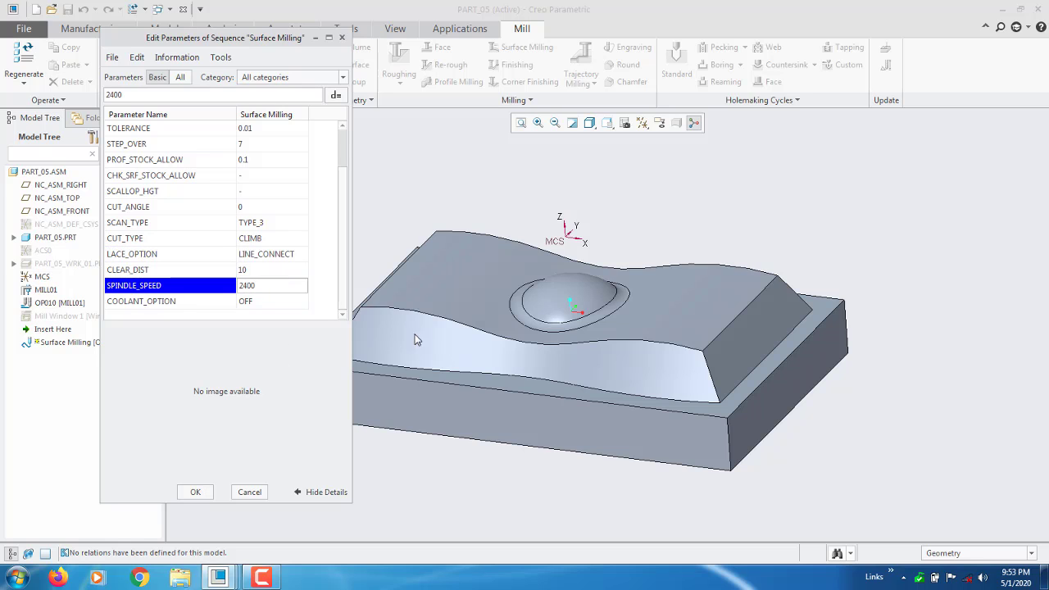
Step: Set the sequence's ROUGH_STEP_DEPTH to 0.5
scroll(262, 226, up, 1)
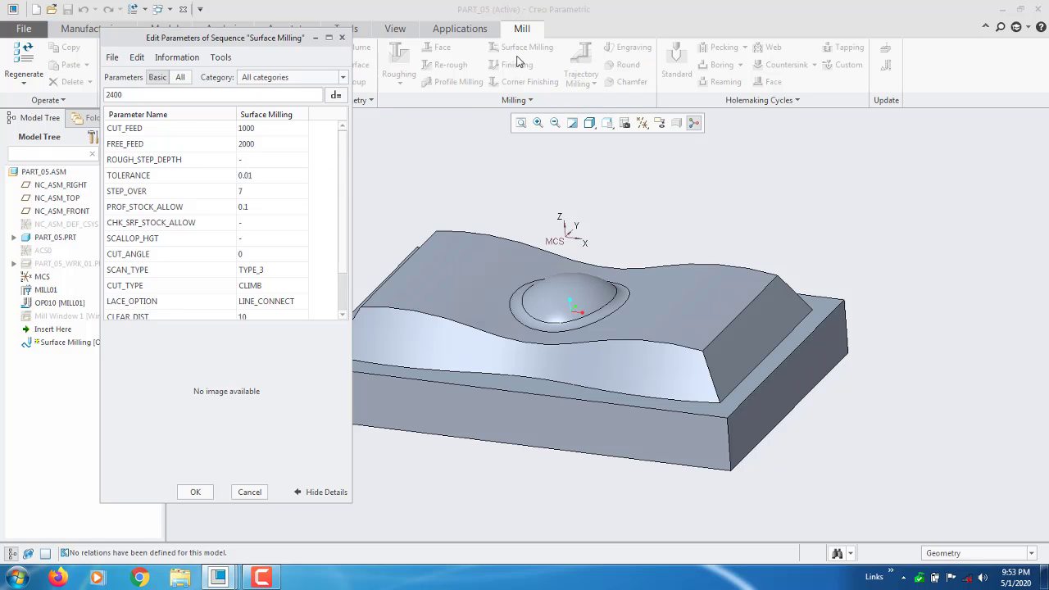
click(261, 163)
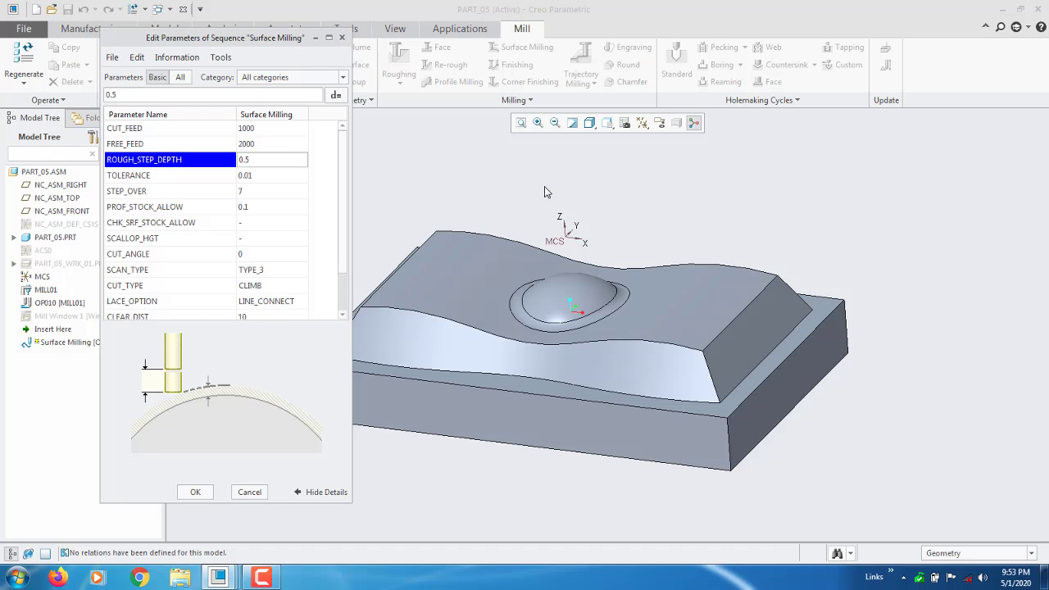
Step: Apply the edited parameters to the surface milling sequence
key(Return)
middle_drag(547, 191, 572, 199)
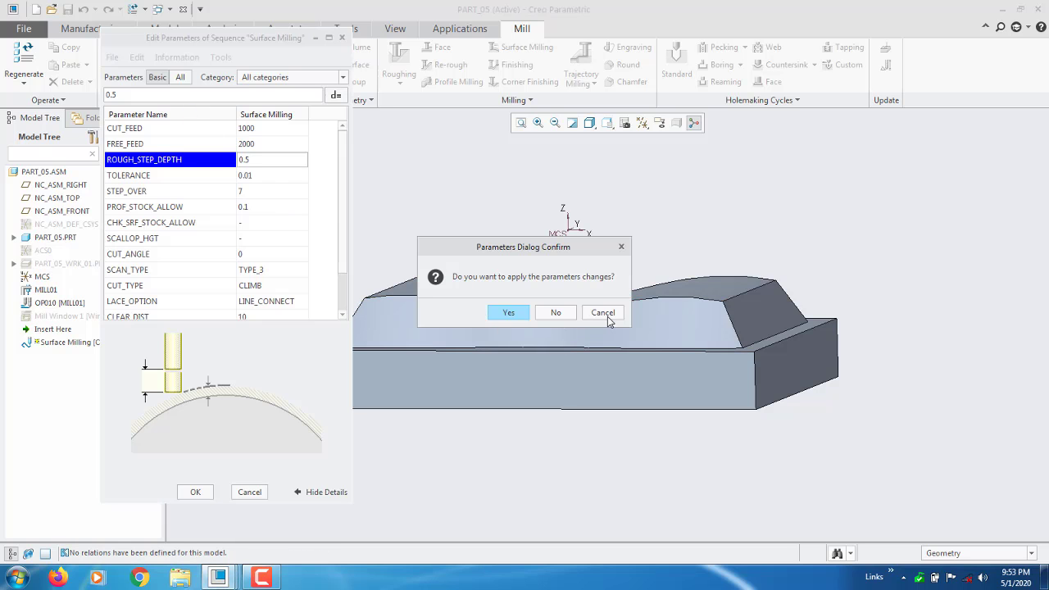
click(599, 315)
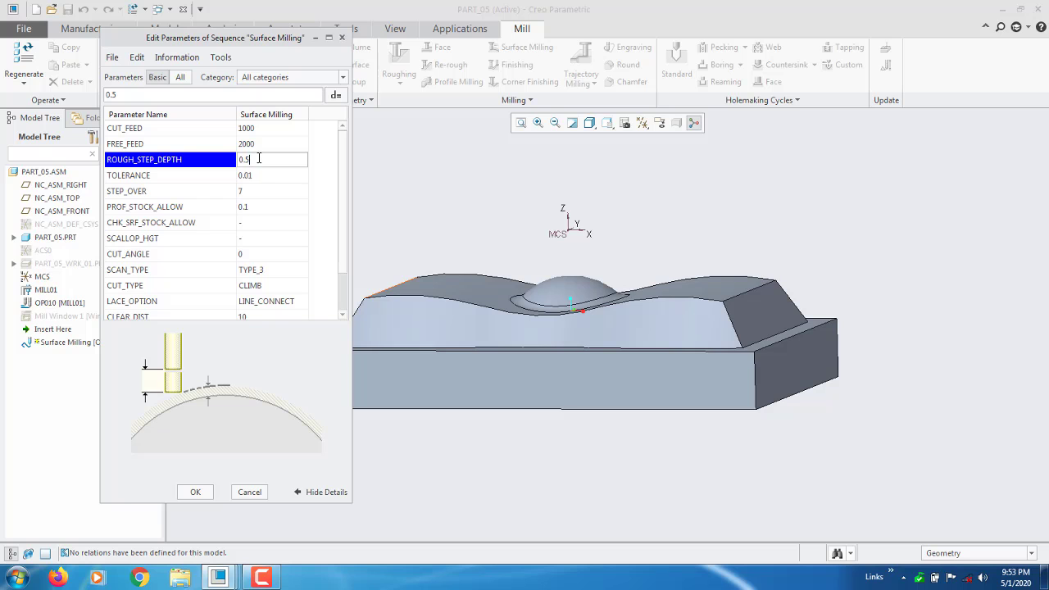
click(196, 493)
Step: Define the retract plane at a value of 10 from the MCS coordinate system
middle_drag(250, 294, 776, 262)
double_click(970, 230)
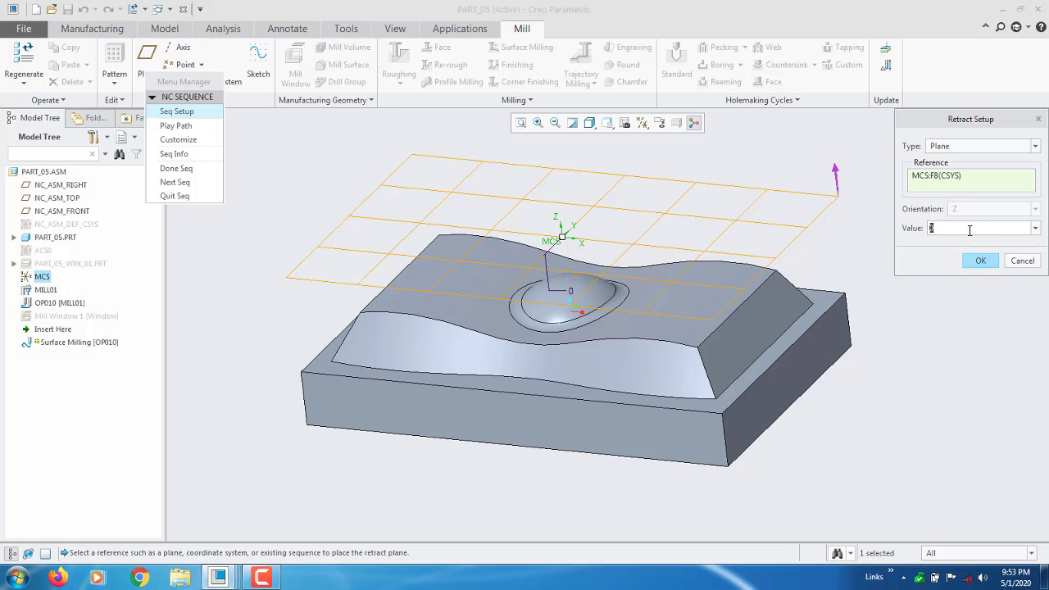
text(10)
key(Return)
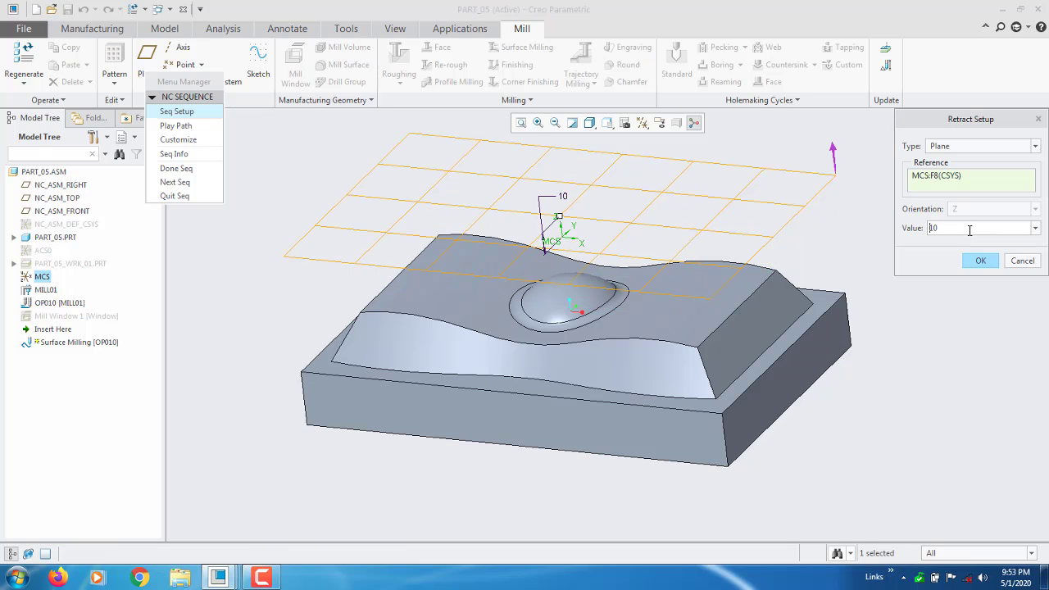
click(980, 261)
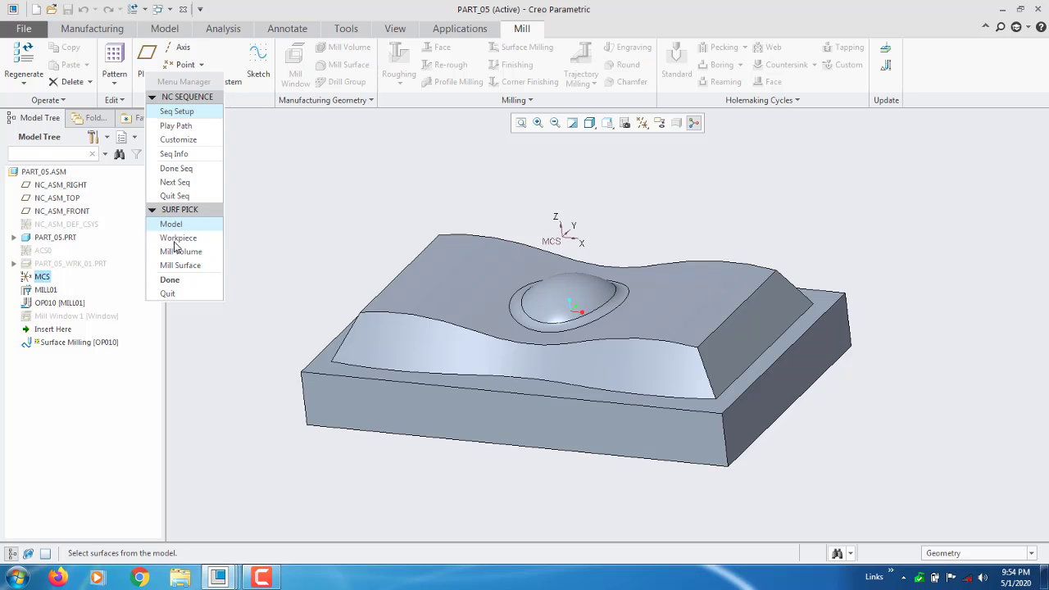
Step: Choose surfaces from the model and add the flat rim, the four sloped side faces and the wavy top face for machining
click(177, 283)
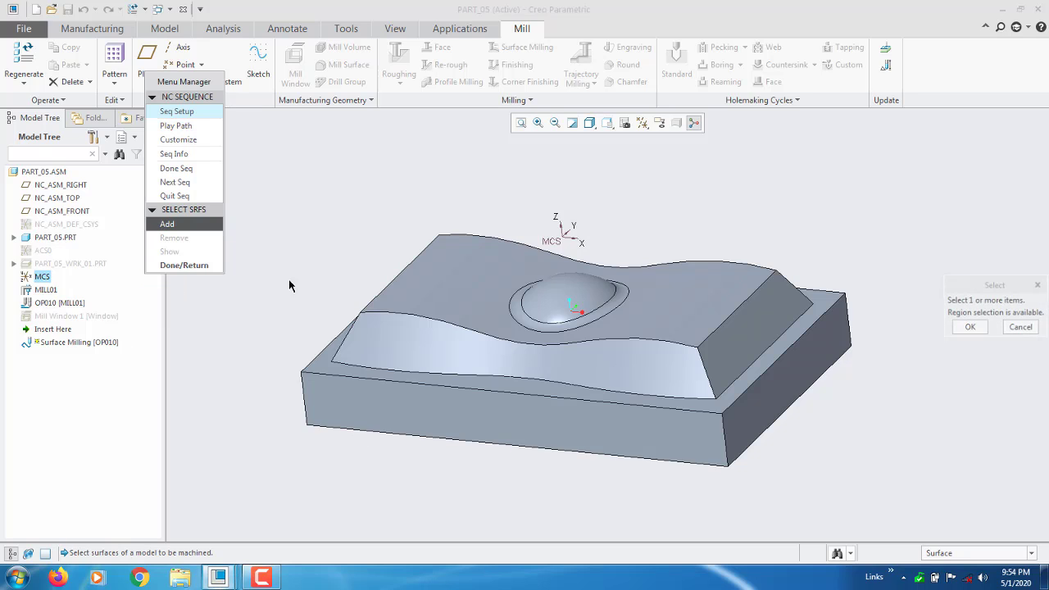
middle_drag(301, 227, 337, 374)
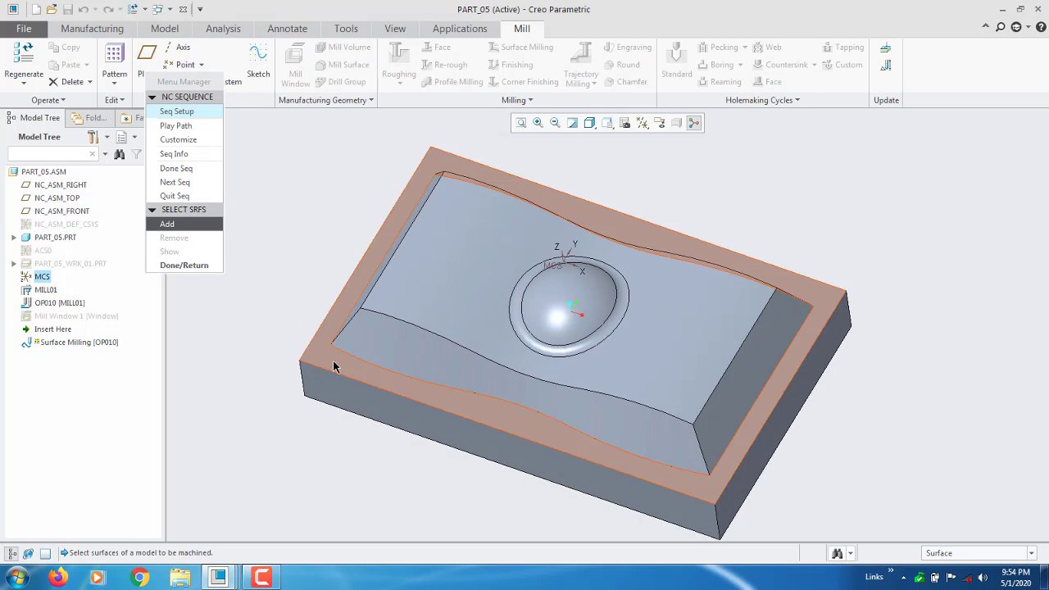
click(333, 366)
ctrl+click(468, 375)
ctrl+click(738, 422)
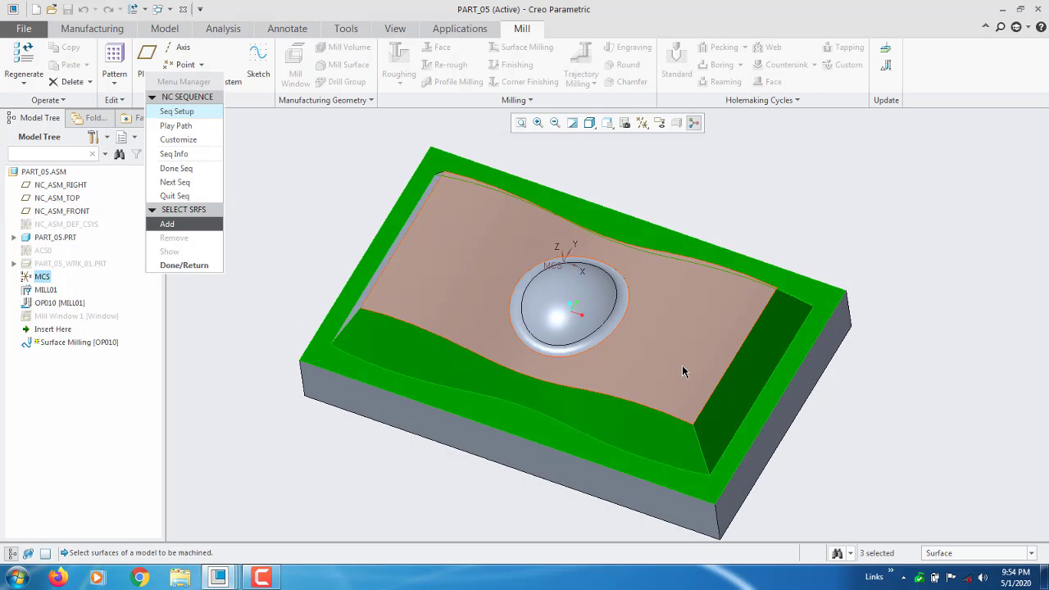
middle_drag(685, 371, 673, 410)
ctrl+click(626, 302)
middle_drag(620, 338, 662, 351)
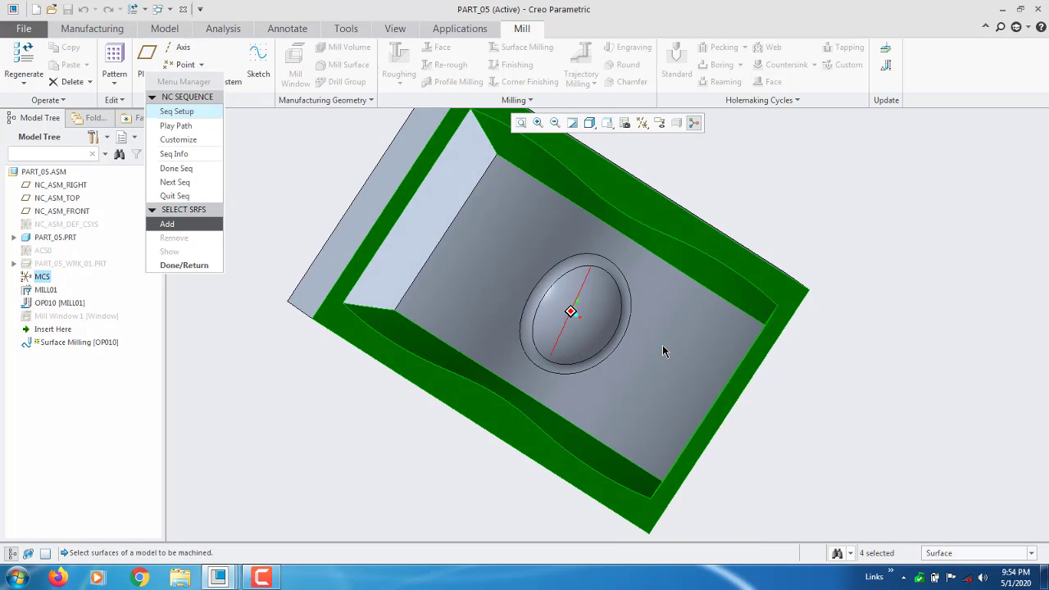
ctrl+click(443, 182)
ctrl+click(468, 272)
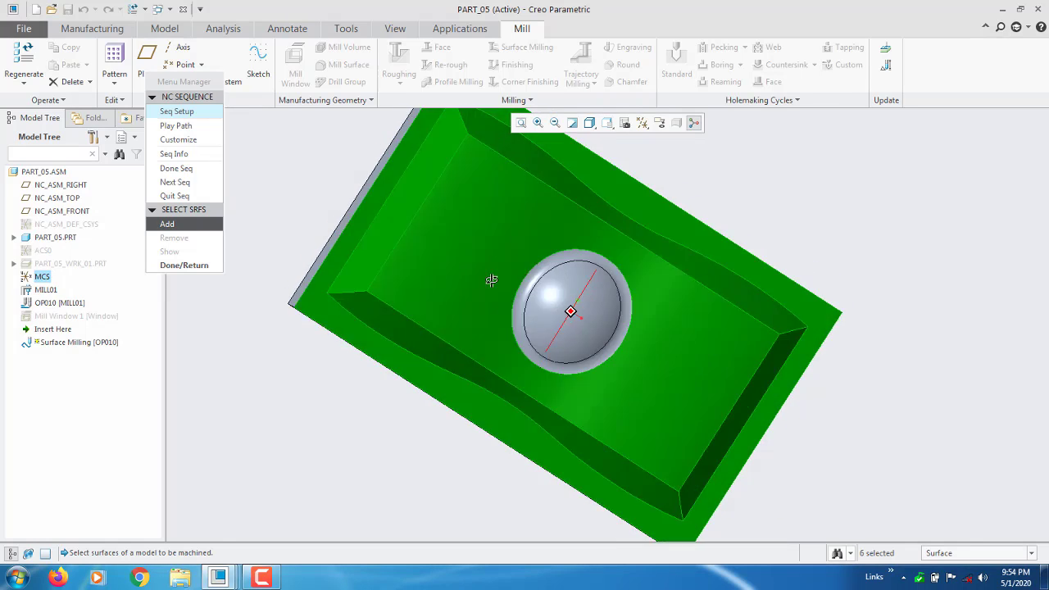
Step: Add both halves of the central dome and both halves of its surrounding fillet to the machined surfaces
middle_drag(492, 215, 540, 357)
scroll(540, 358, down, 5)
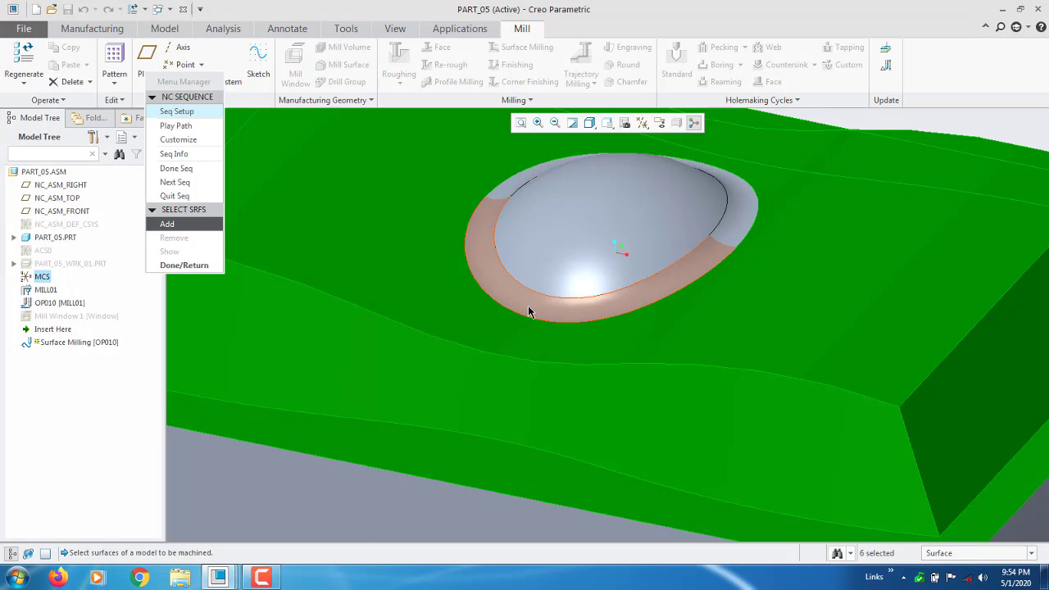
ctrl+click(529, 309)
ctrl+click(553, 271)
middle_drag(553, 271, 649, 242)
ctrl+click(648, 243)
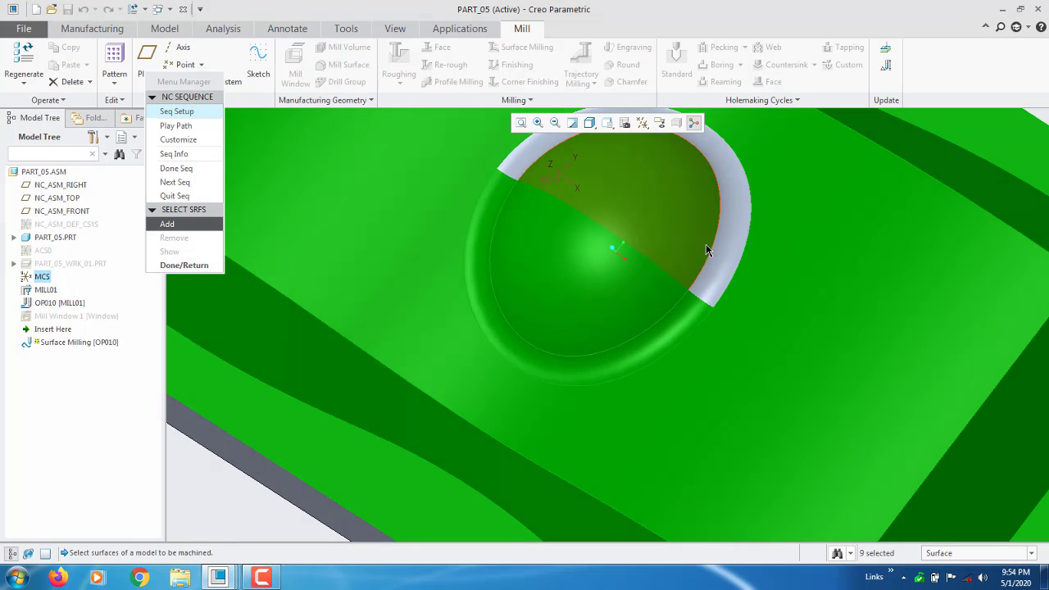
ctrl+click(741, 257)
scroll(654, 328, up, 6)
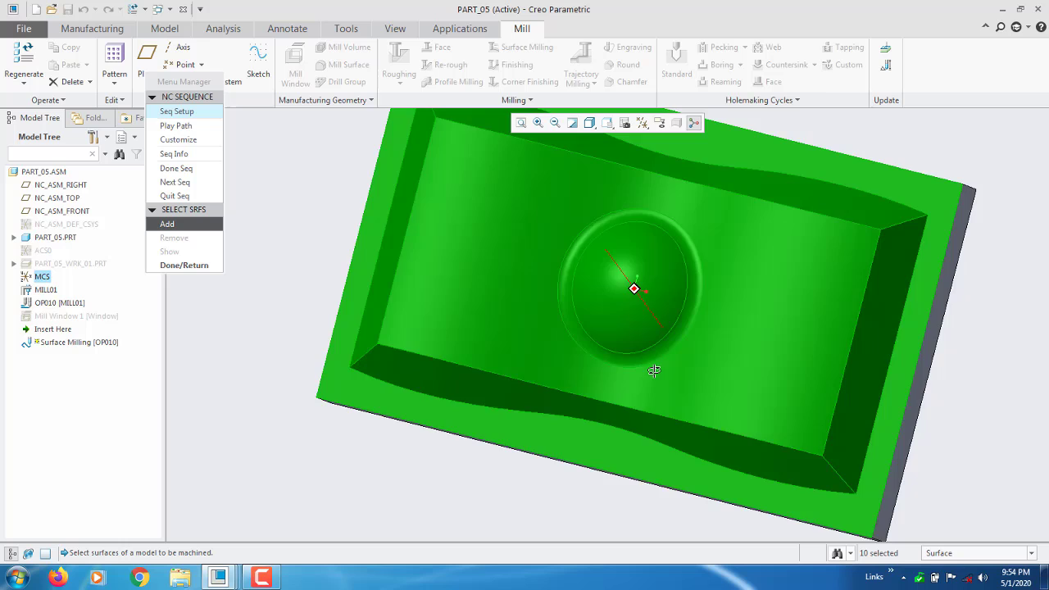
middle_drag(653, 371, 650, 332)
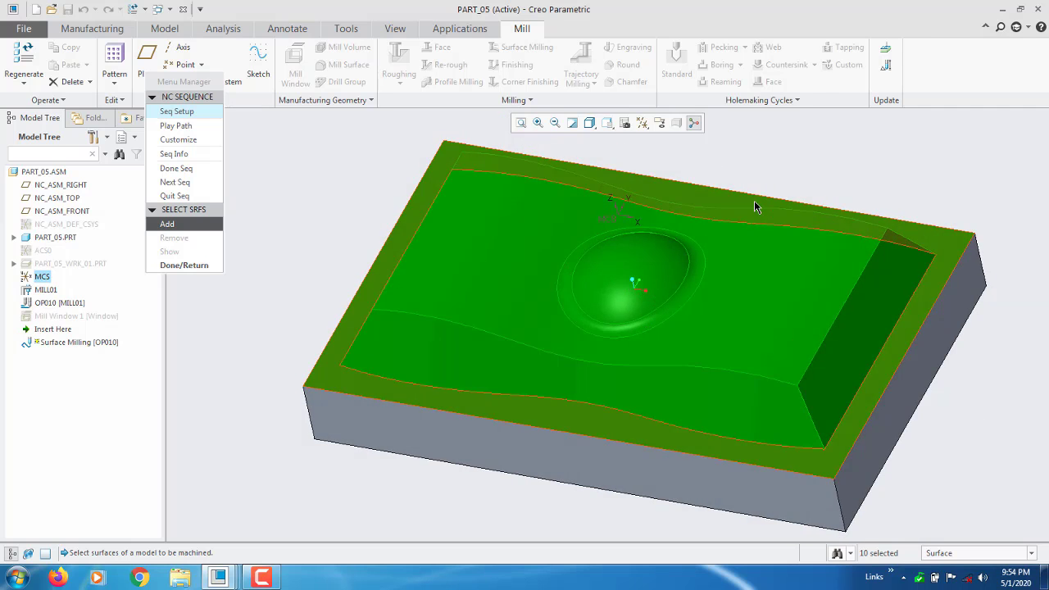
middle_drag(754, 200, 680, 216)
Step: Confirm the machined surfaces and accept a straight cut relative to the X-axis with a cut angle of 0.00
click(172, 265)
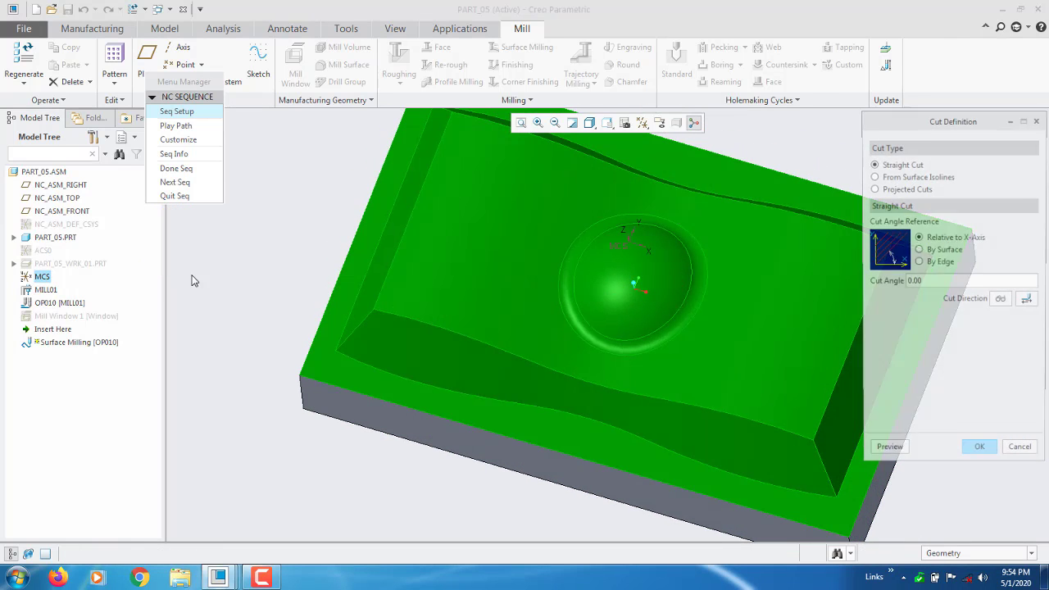
middle_drag(502, 409, 473, 411)
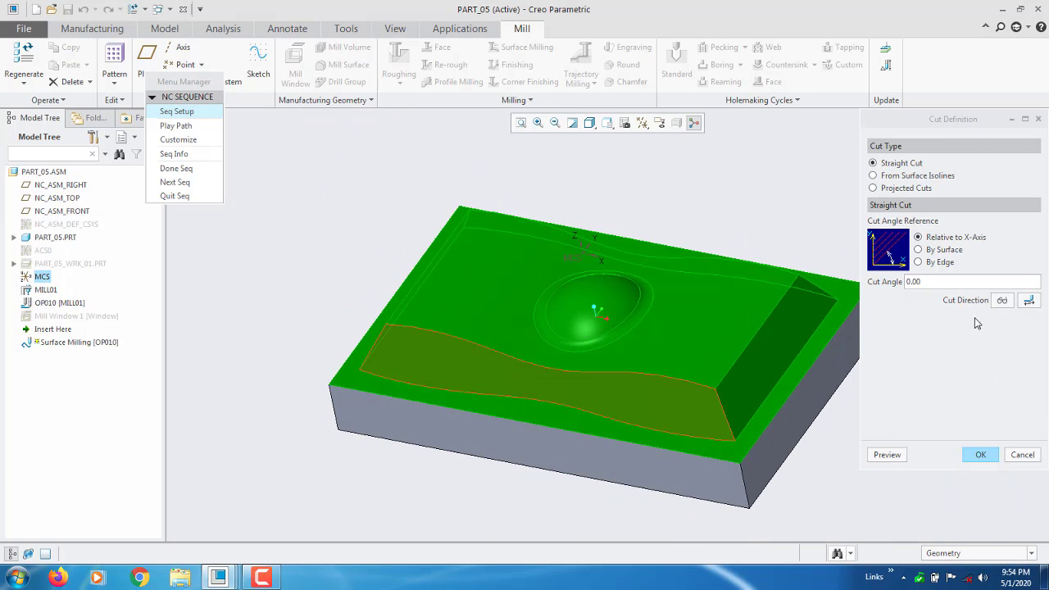
click(981, 455)
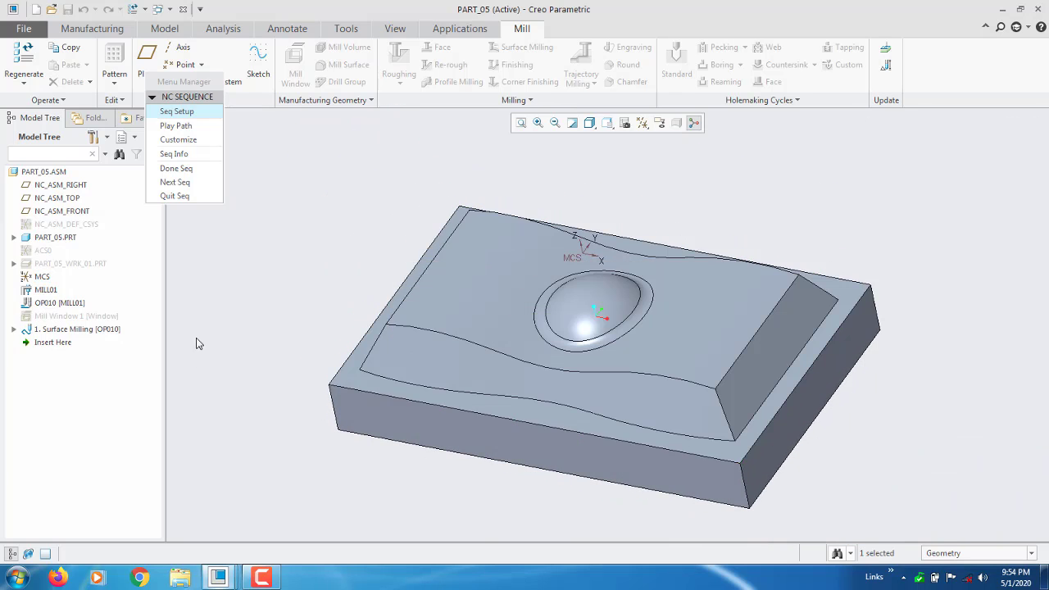
Step: Screen-play the surface milling tool path, starting at slow display speed and raising it to fast, and close the playback
click(177, 127)
click(174, 238)
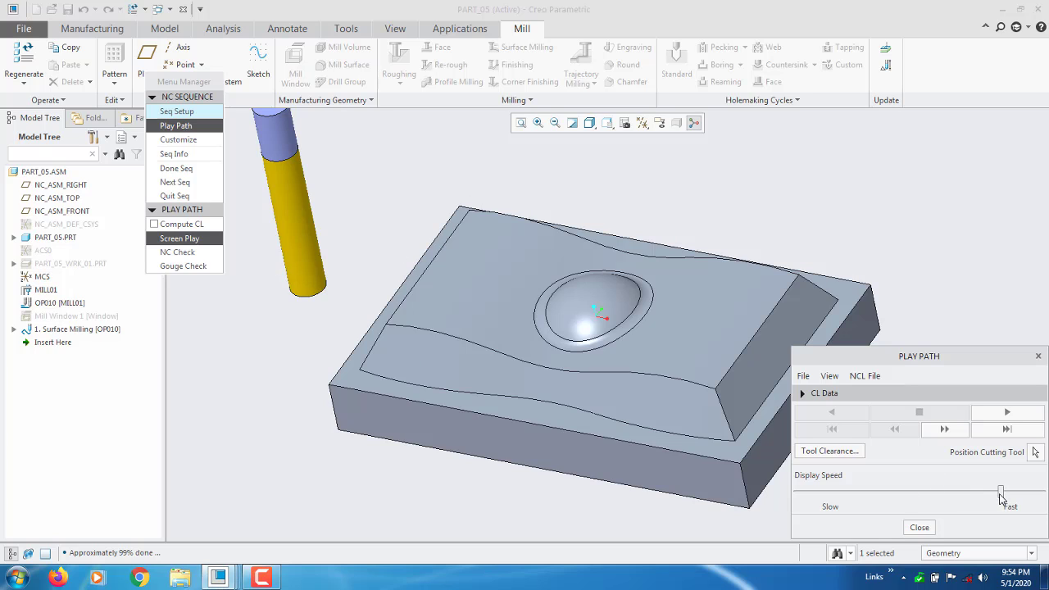
drag(1002, 495, 760, 498)
click(1036, 412)
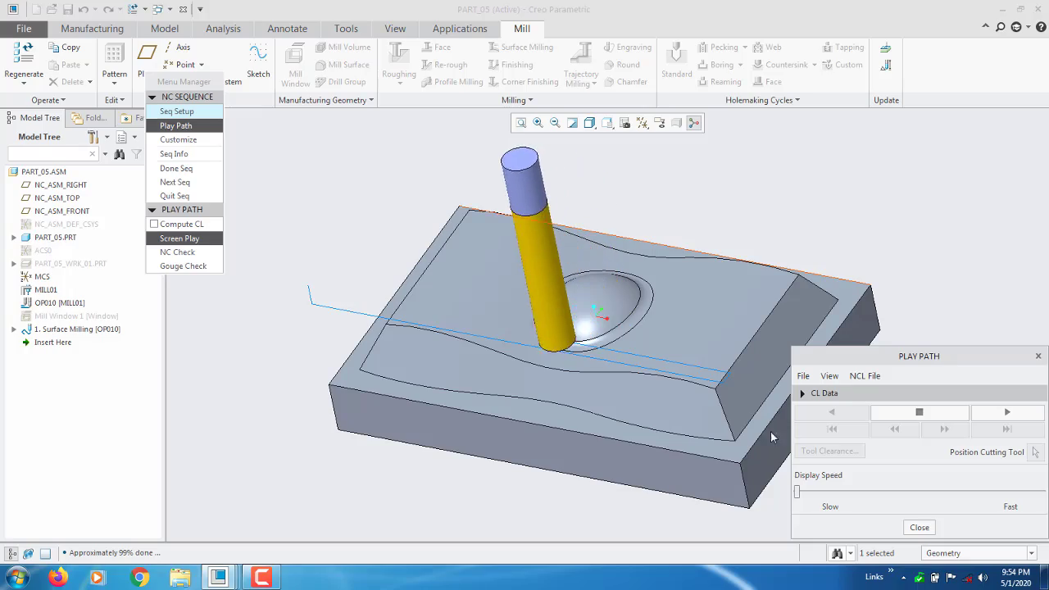
drag(798, 492, 1027, 492)
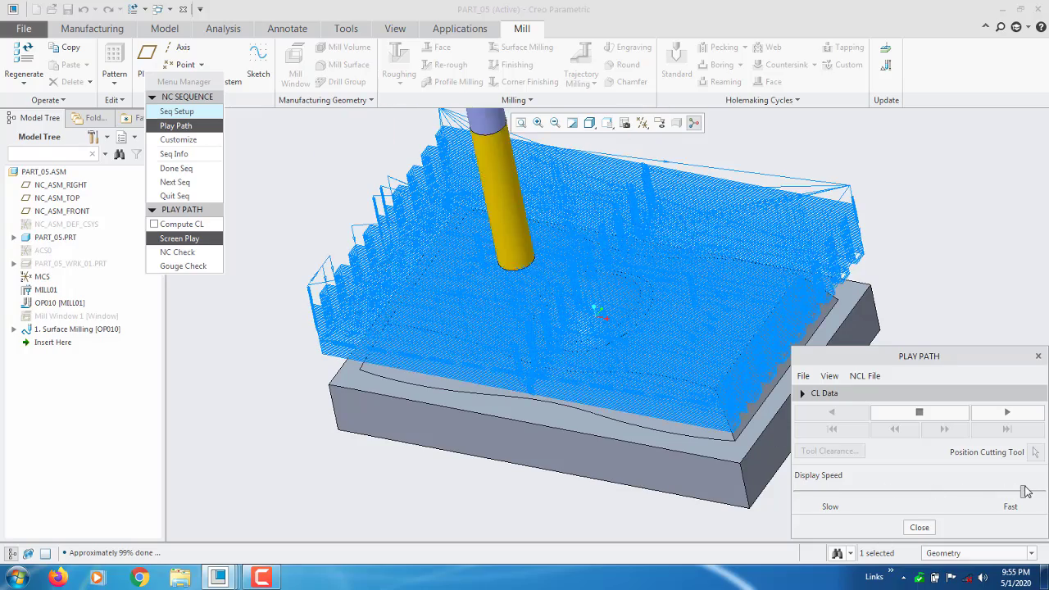
middle_drag(510, 423, 516, 361)
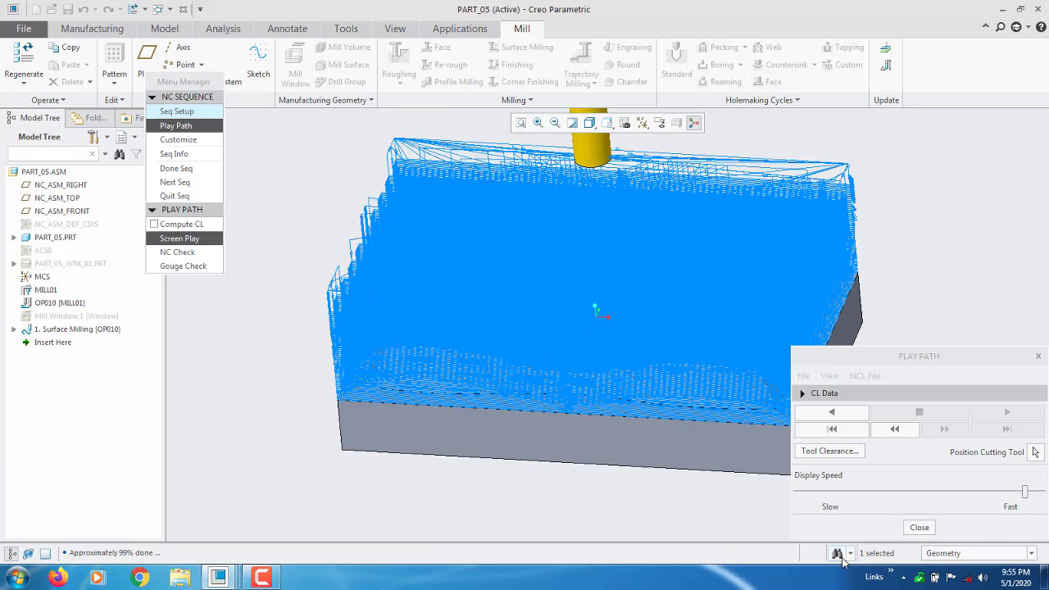
click(920, 527)
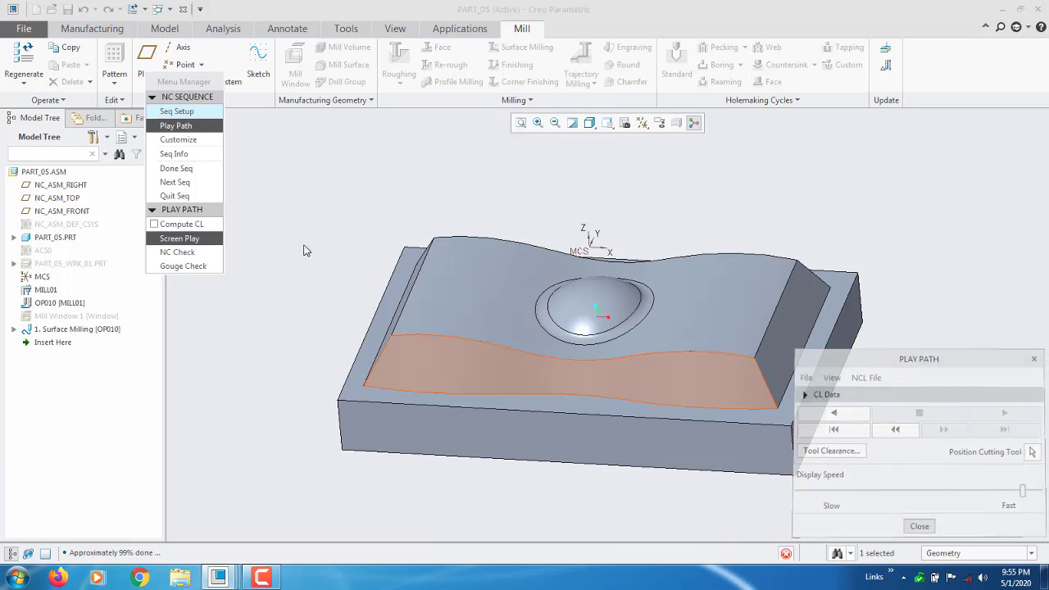
Step: Complete the surface milling sequence with Done Seq
click(193, 169)
mouse_move(492, 386)
middle_down()
mouse_move(467, 410)
mouse_move(489, 394)
mouse_move(481, 438)
mouse_move(485, 377)
mouse_move(486, 392)
middle_up()
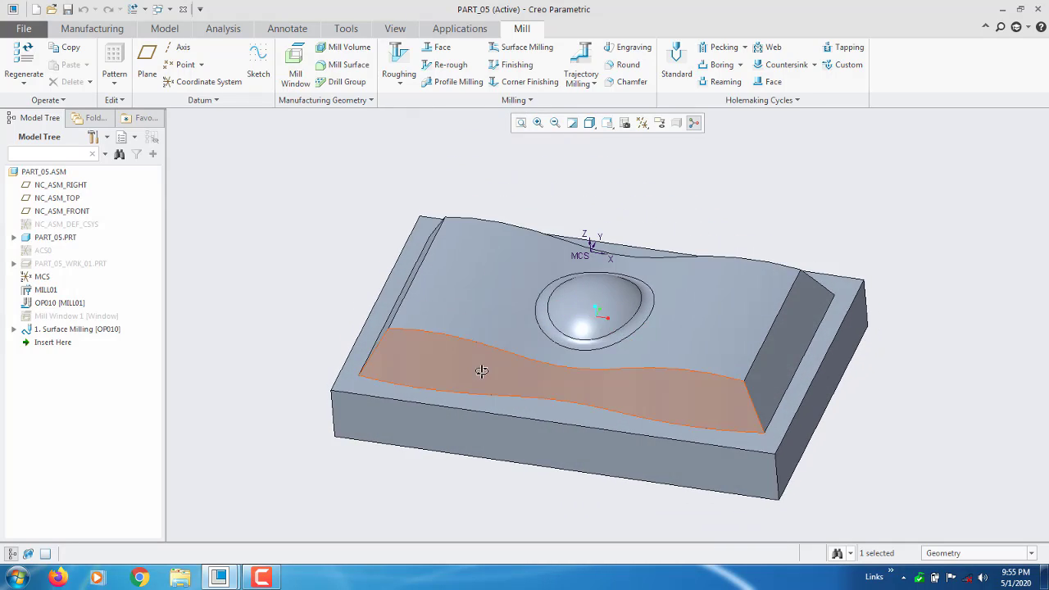
middle_drag(393, 292, 373, 265)
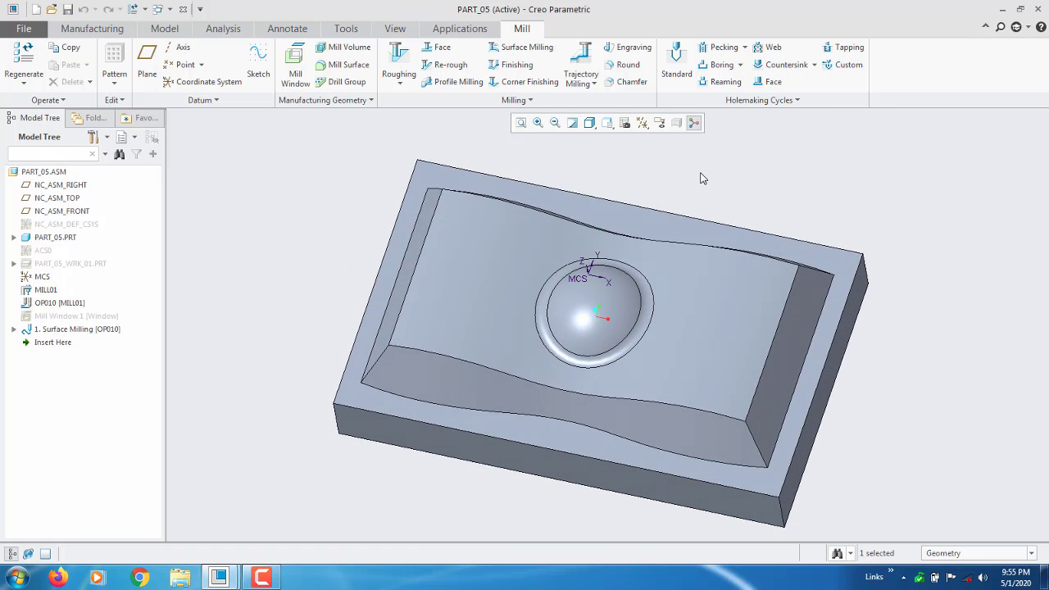
scroll(702, 178, down, 2)
scroll(677, 229, up, 2)
middle_drag(686, 229, 677, 202)
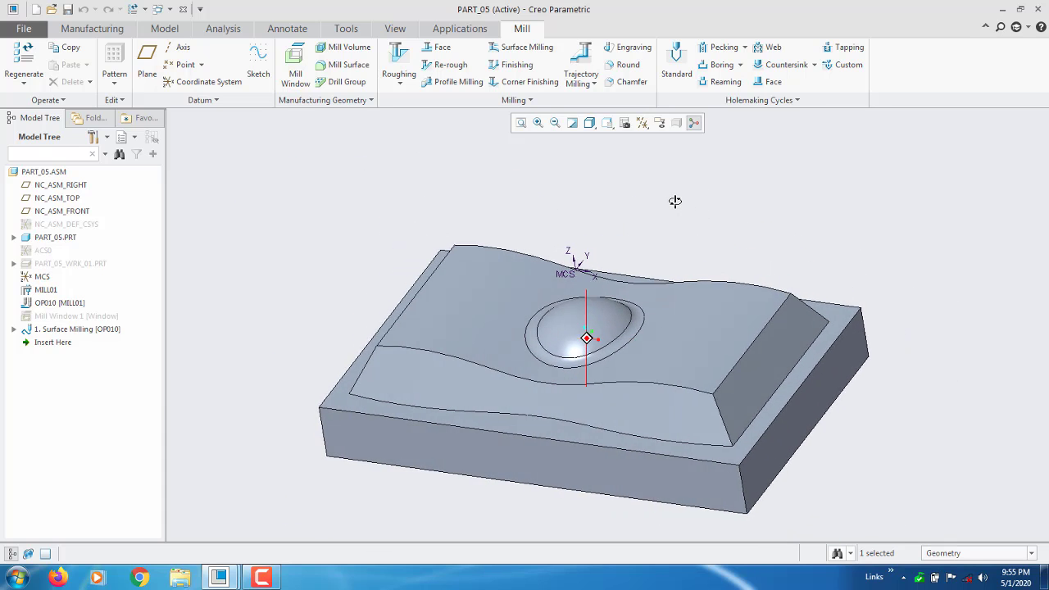
click(520, 49)
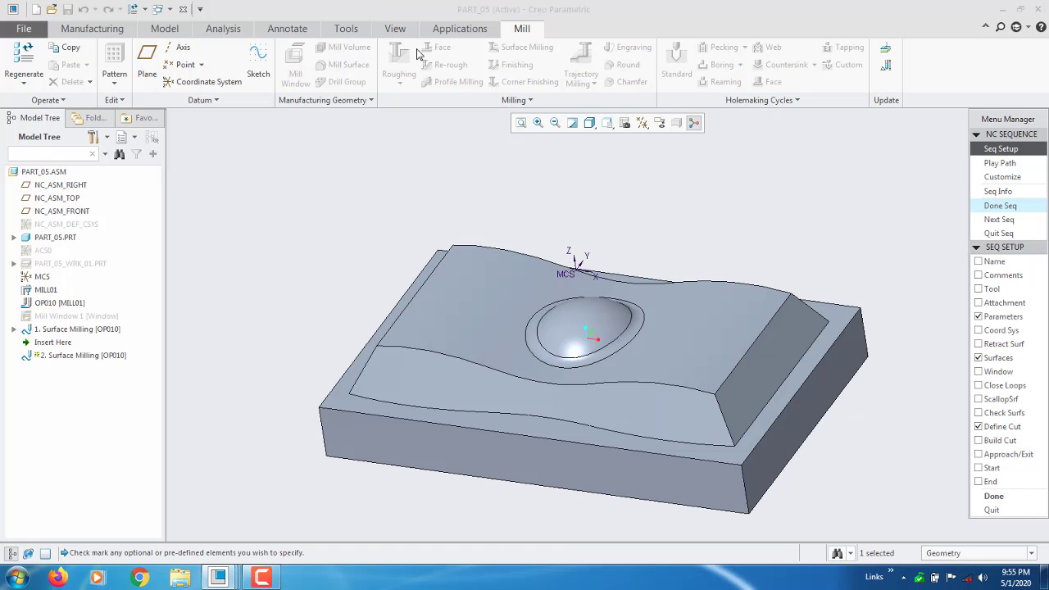
click(1002, 497)
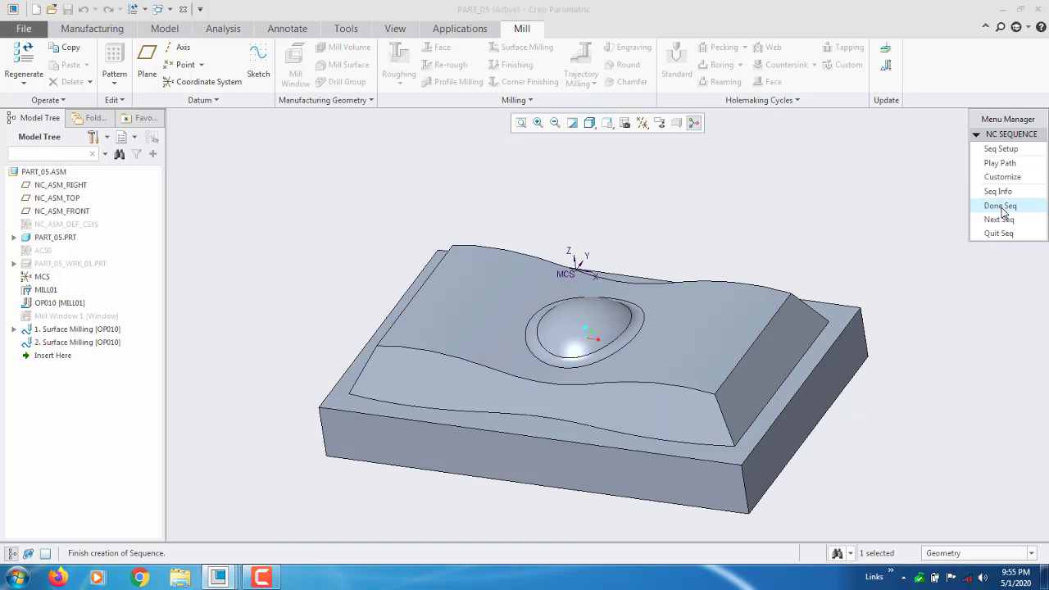
click(1002, 235)
click(1004, 263)
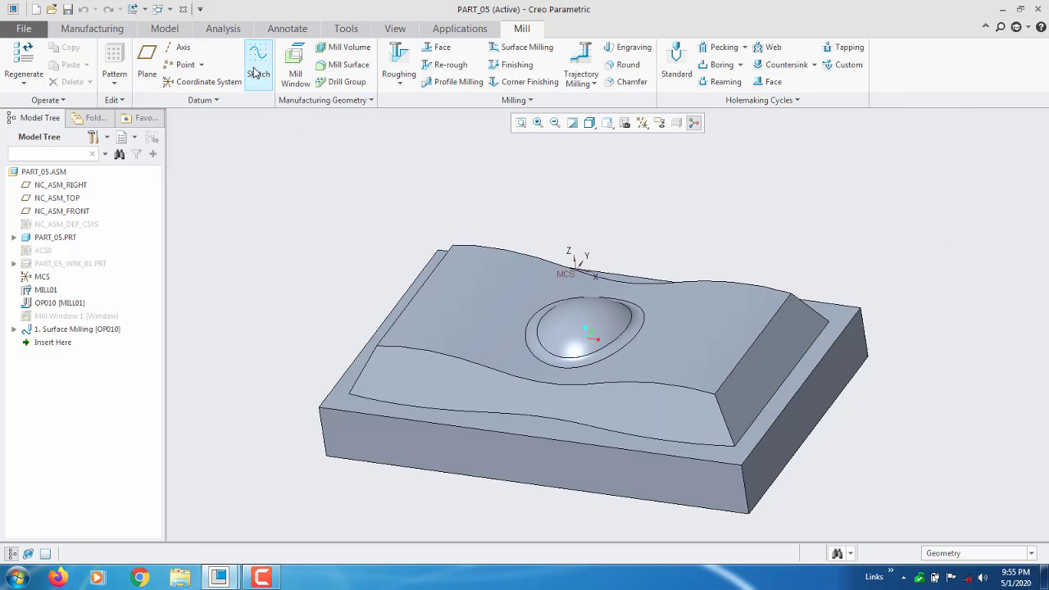
click(164, 30)
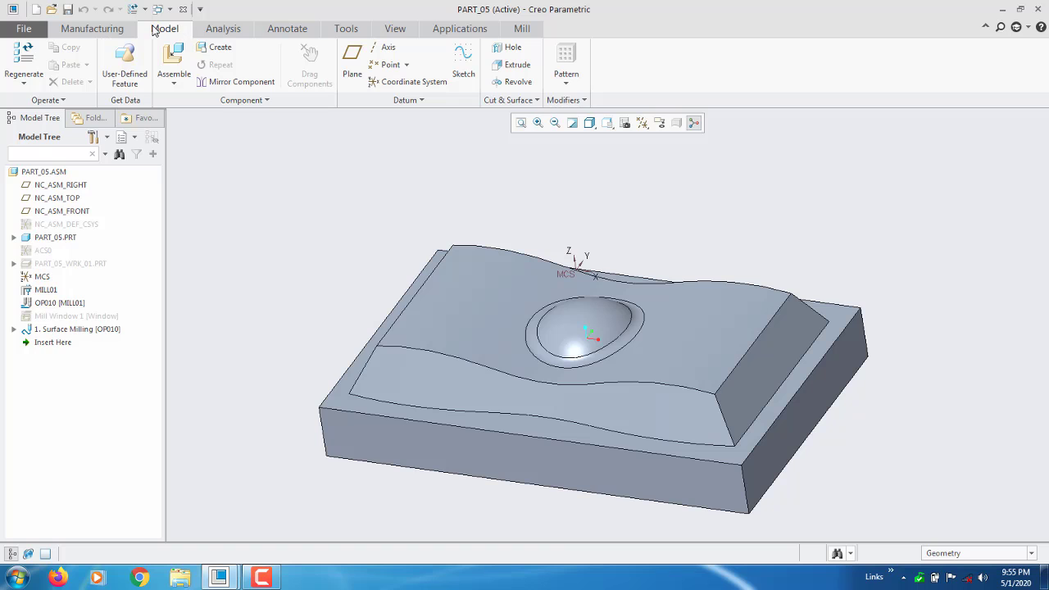
click(396, 29)
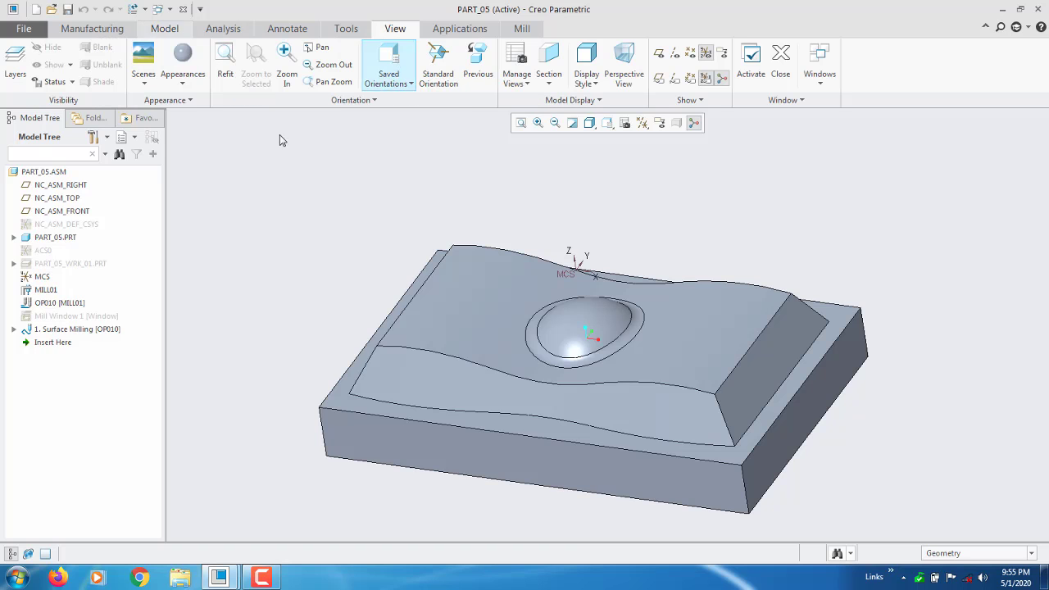
click(182, 59)
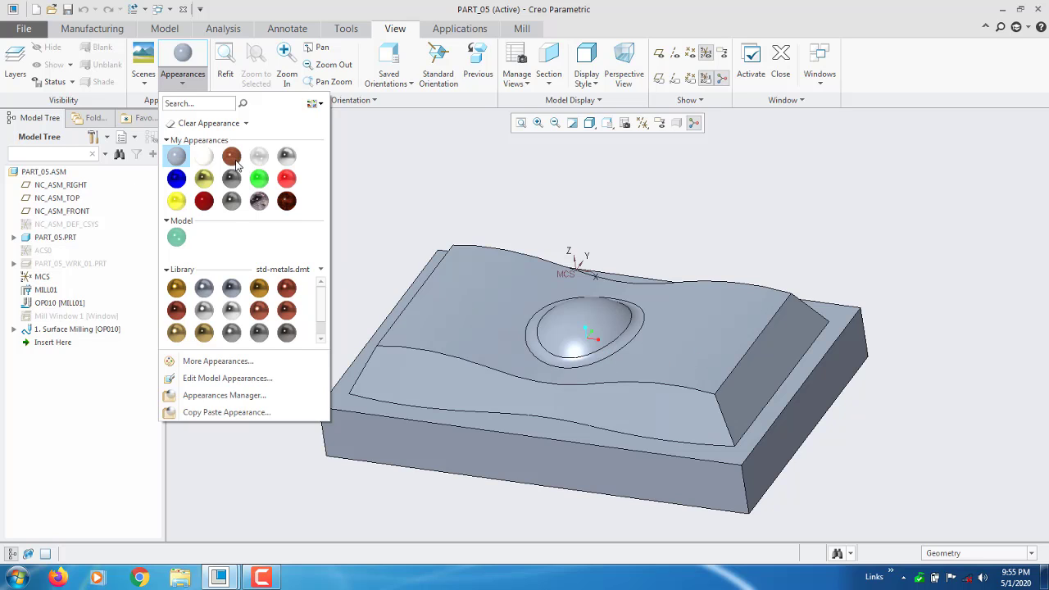
click(566, 202)
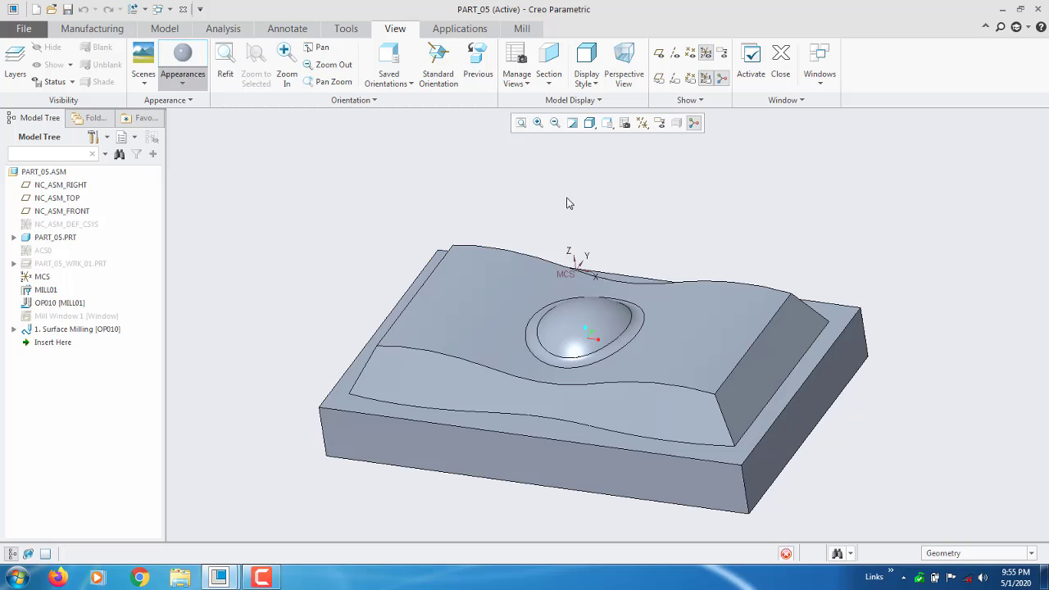
Step: Apply the yellow appearance to the wavy top surface, both halves of the dome and both halves of its surrounding fillet
click(504, 291)
scroll(548, 356, down, 4)
ctrl+click(560, 369)
ctrl+click(584, 326)
middle_drag(587, 287, 562, 304)
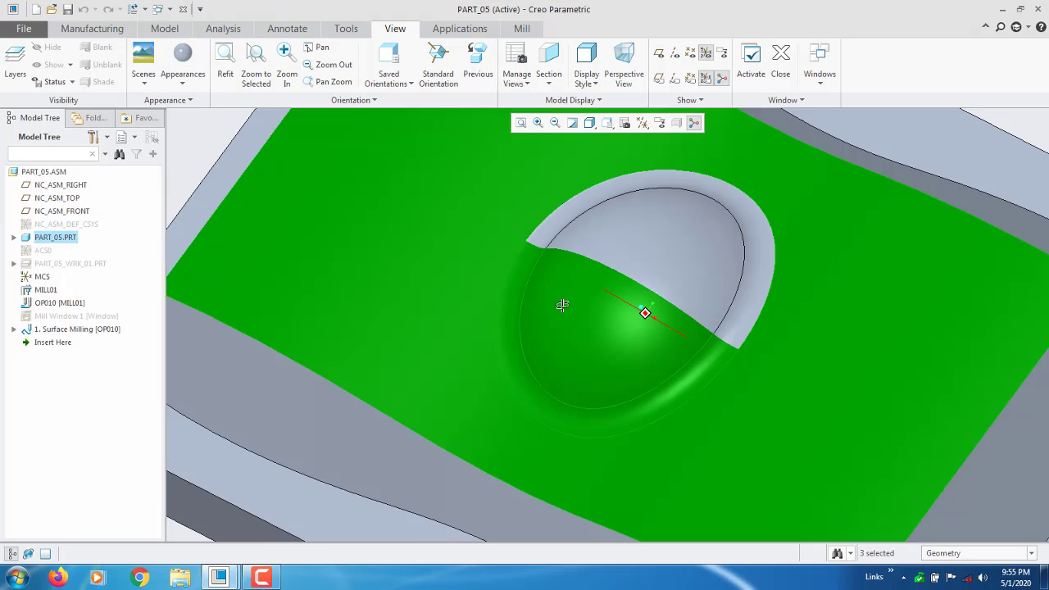
ctrl+click(672, 254)
ctrl+click(755, 244)
middle_drag(621, 256, 635, 230)
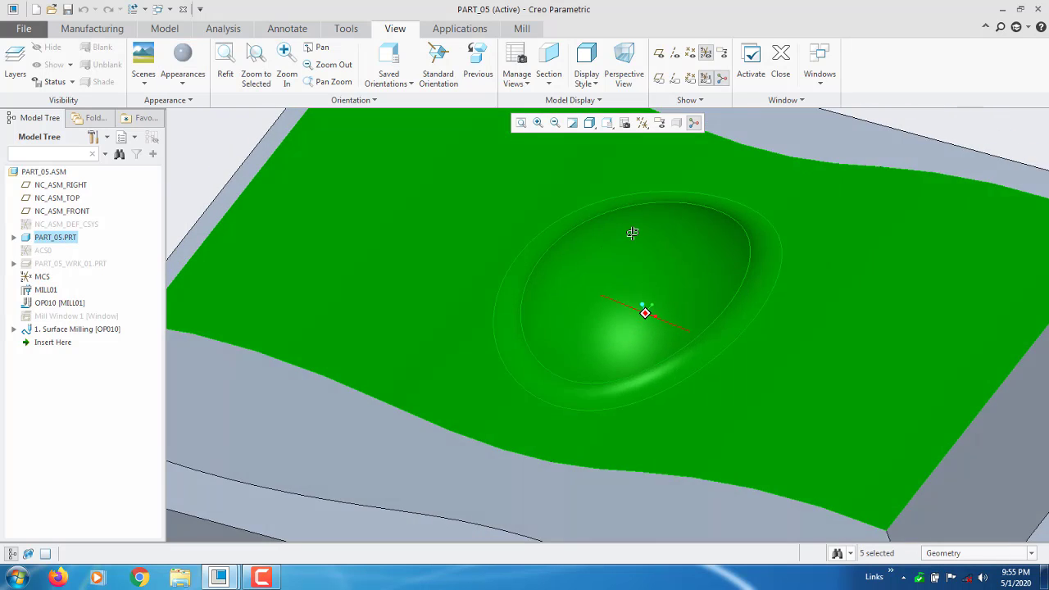
scroll(635, 229, up, 3)
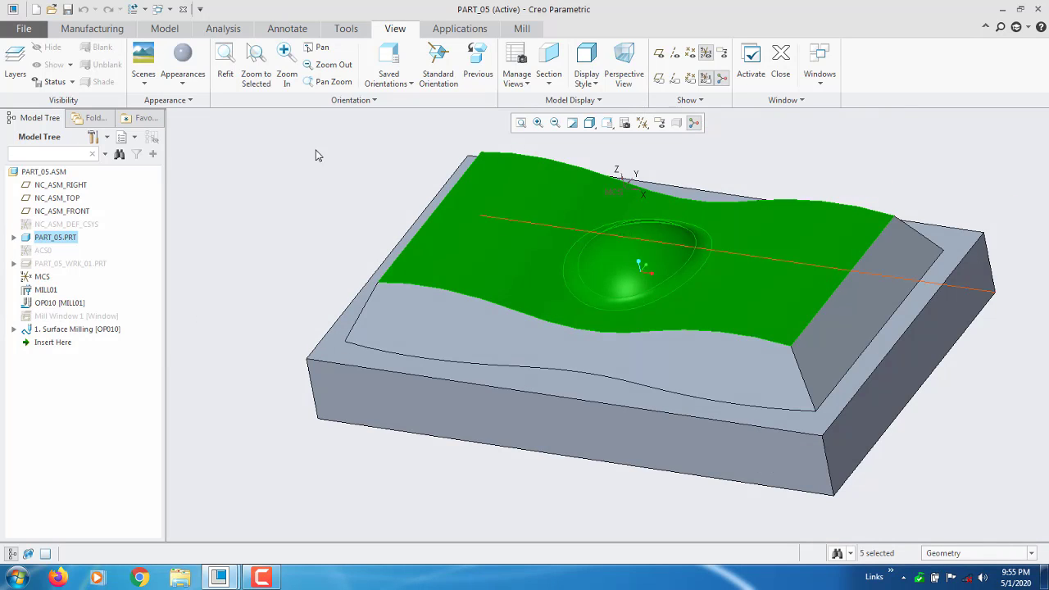
click(183, 85)
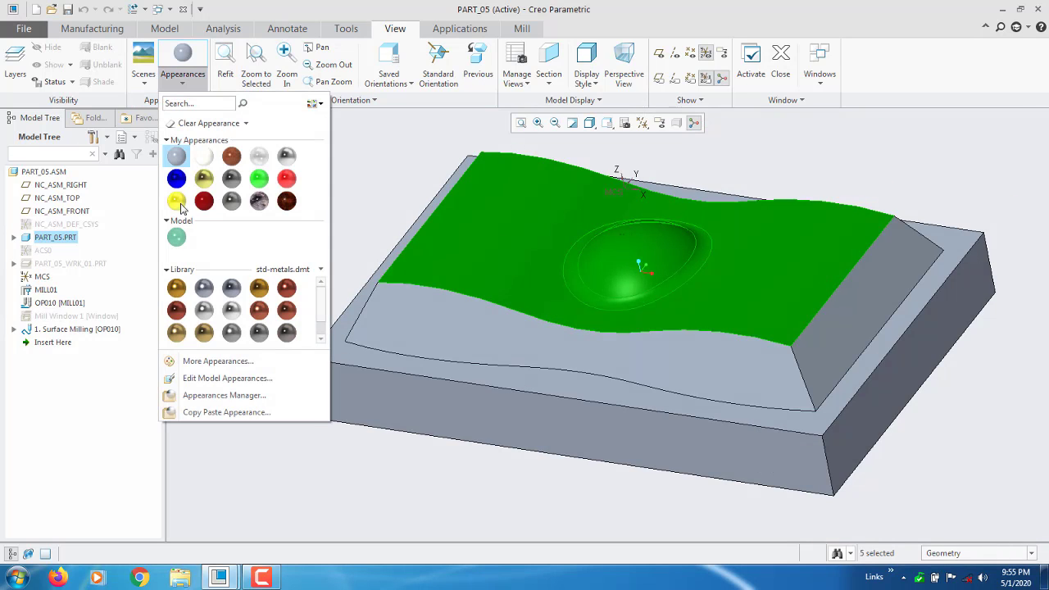
click(177, 201)
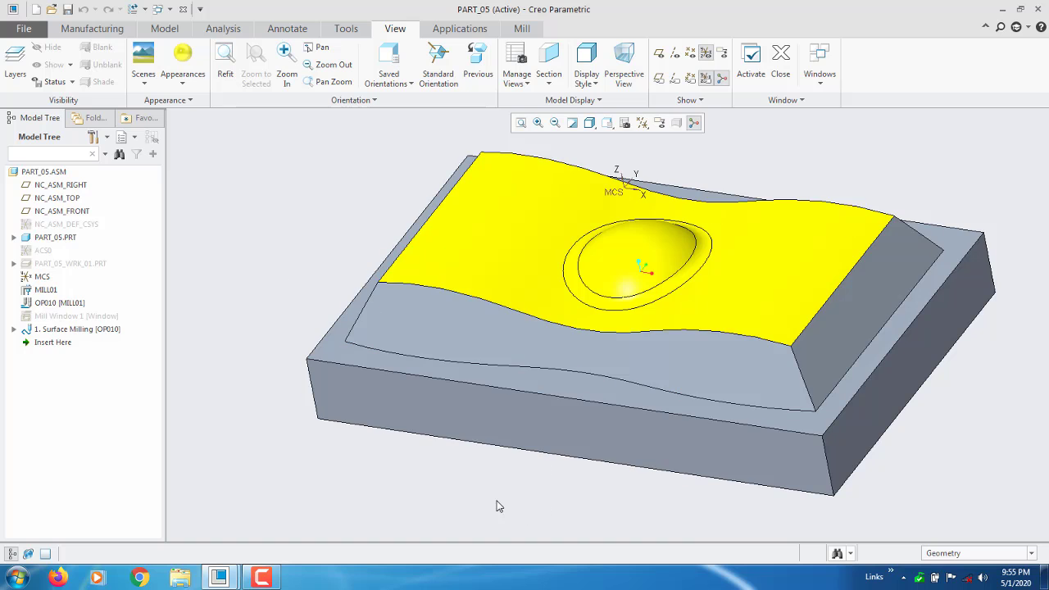
Step: Examine the yellow top and dome surfaces and the sloped side faces from above and from several angles
scroll(500, 504, down, 3)
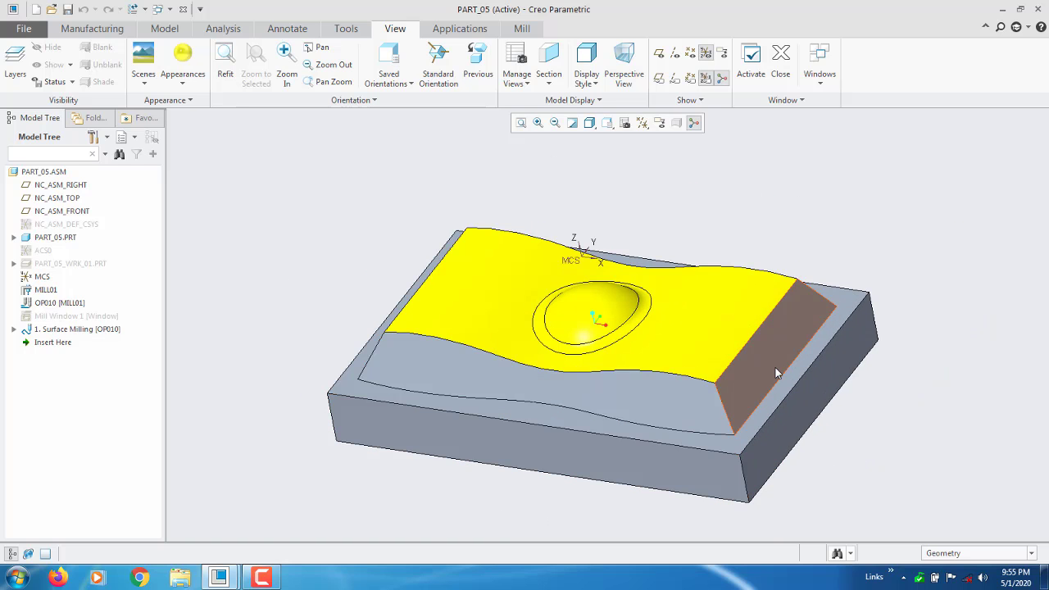
middle_drag(773, 371, 792, 425)
scroll(794, 423, down, 2)
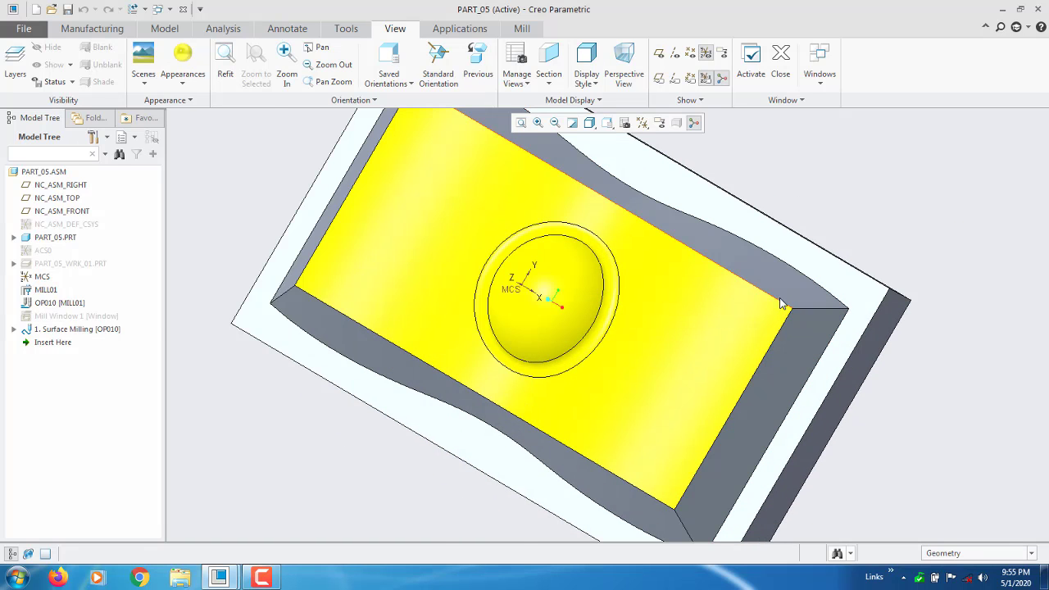
scroll(779, 283, up, 3)
middle_drag(775, 282, 718, 283)
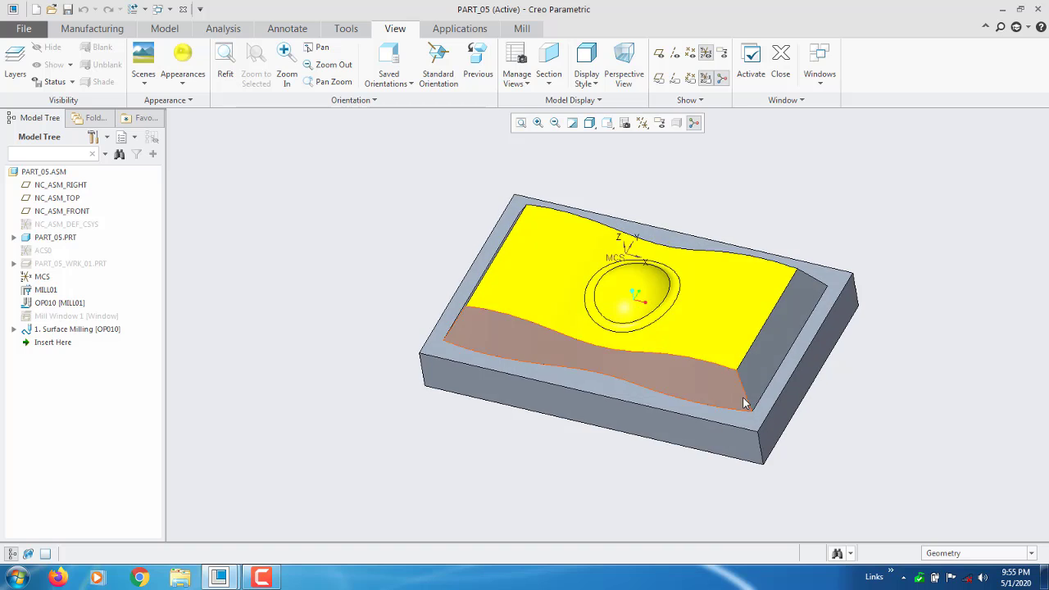
scroll(737, 398, down, 3)
middle_drag(707, 416, 679, 384)
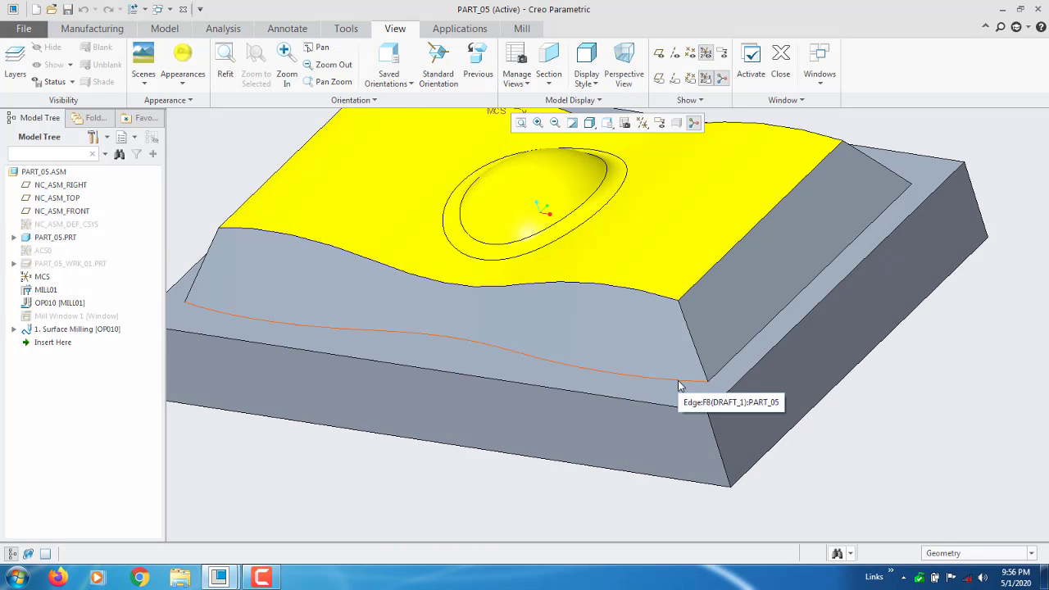
middle_drag(680, 375, 657, 379)
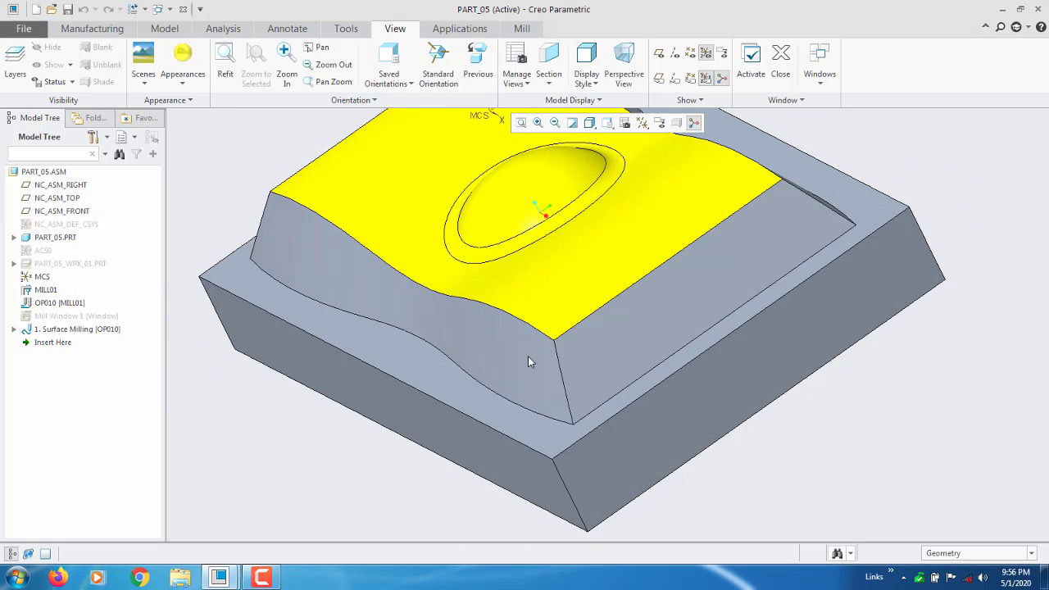
middle_drag(524, 401, 648, 443)
scroll(745, 508, up, 3)
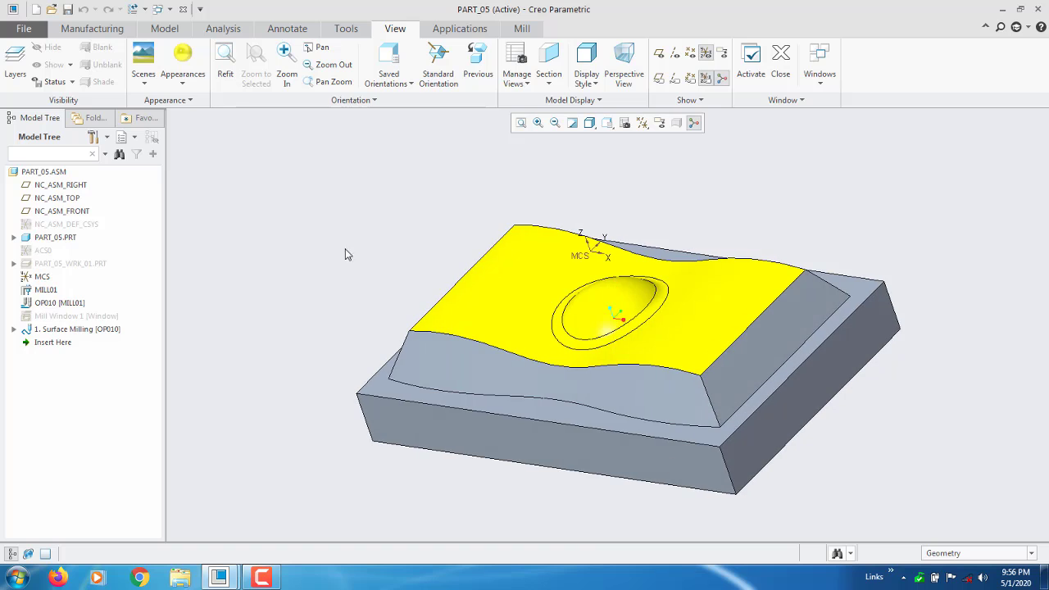
Step: Start a second surface milling sequence, include the tool in its setup and choose the 8BM ball mill
click(523, 29)
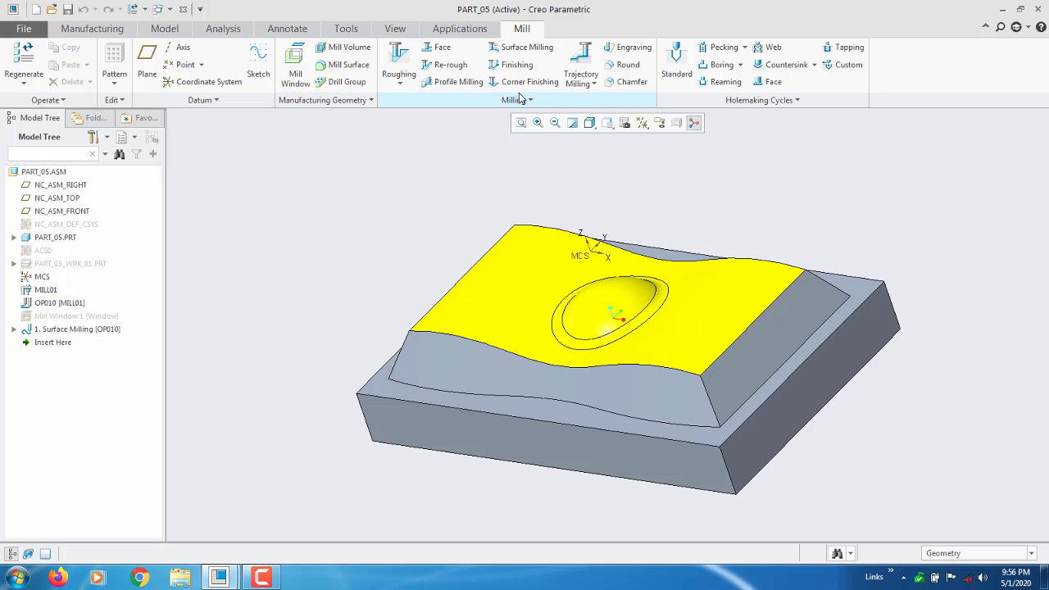
click(516, 47)
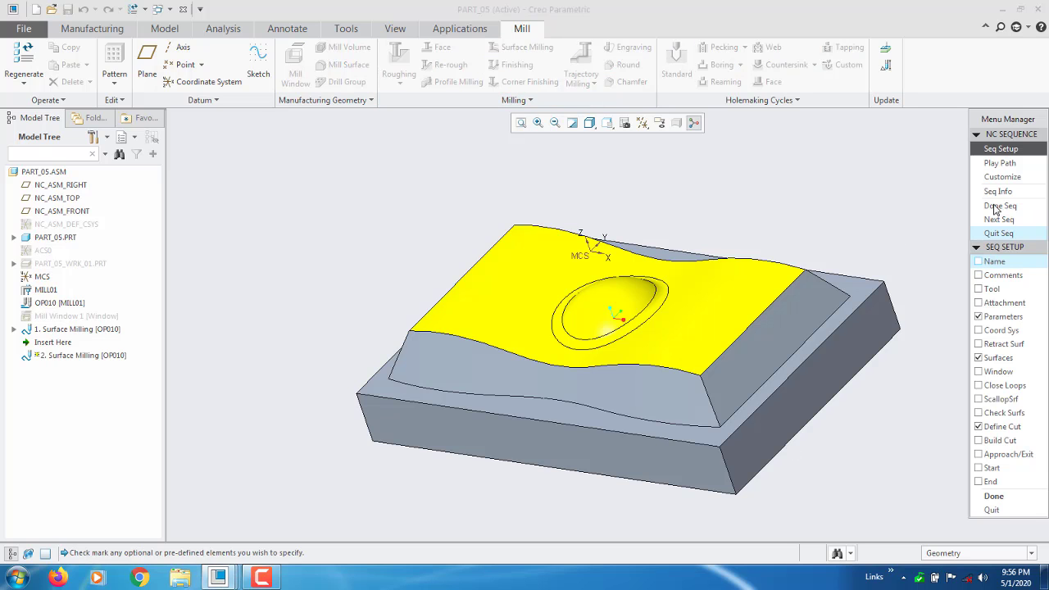
drag(1002, 121, 190, 88)
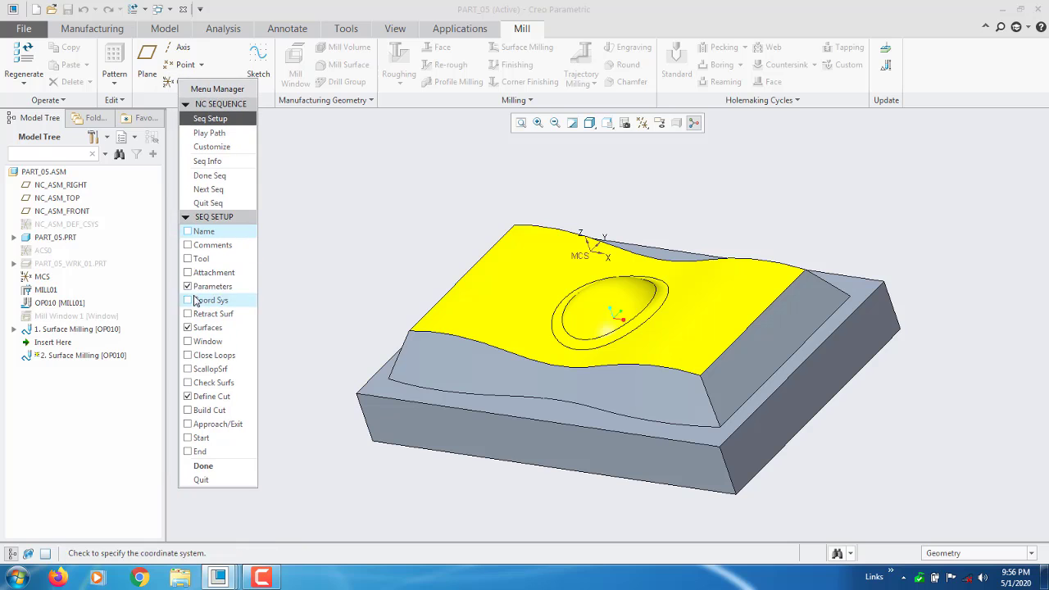
click(197, 258)
click(203, 465)
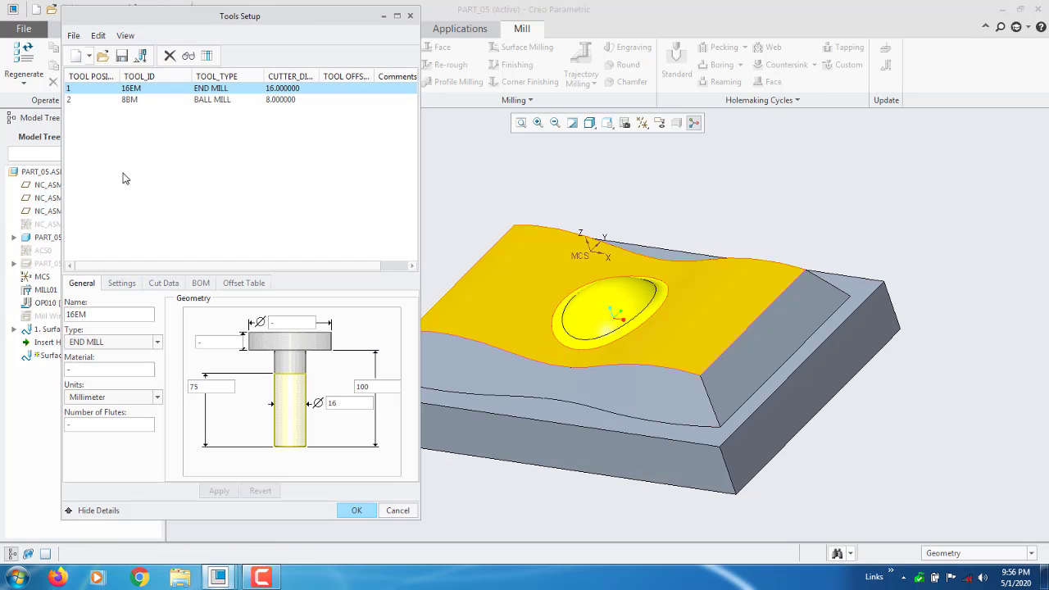
click(131, 100)
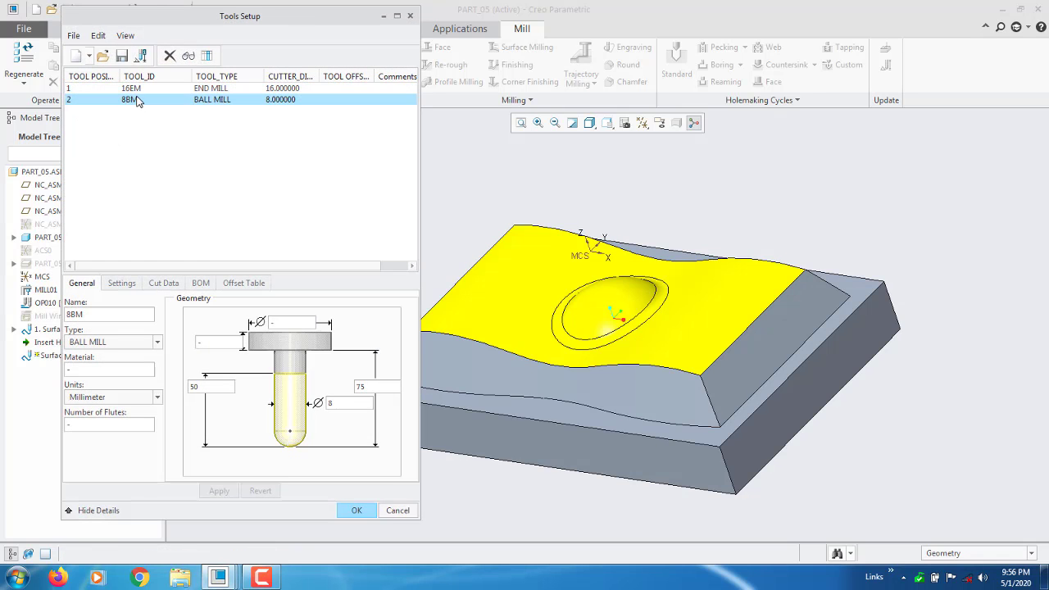
click(353, 510)
Step: Set the sequence's CUT_FEED to 900, FREE_FEED to 2000 and STEP_OVER to 0.5, keeping PROF_STOCK_ALLOW at 0
click(257, 128)
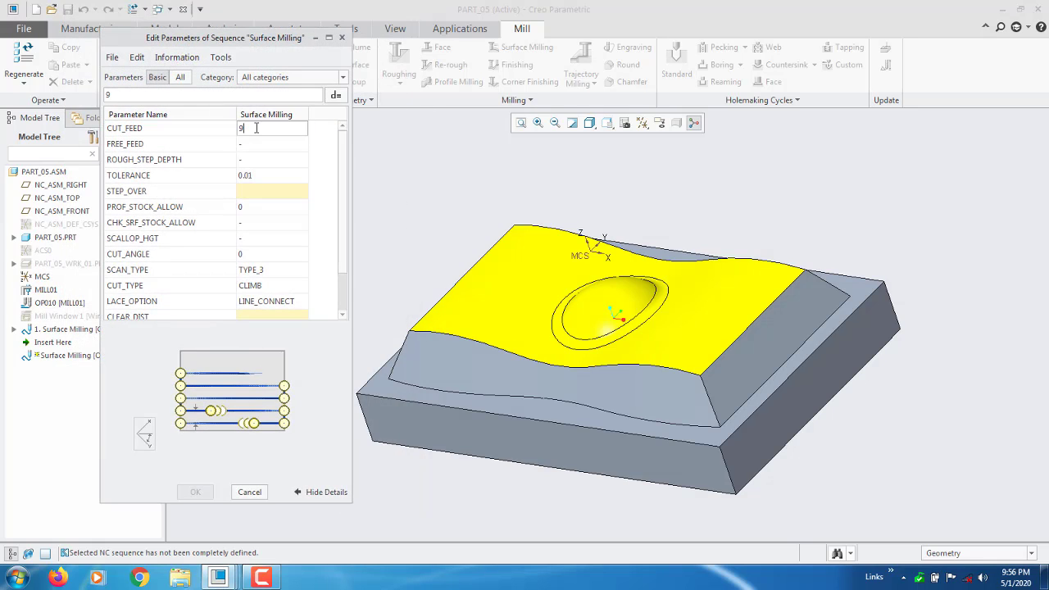
key(Return)
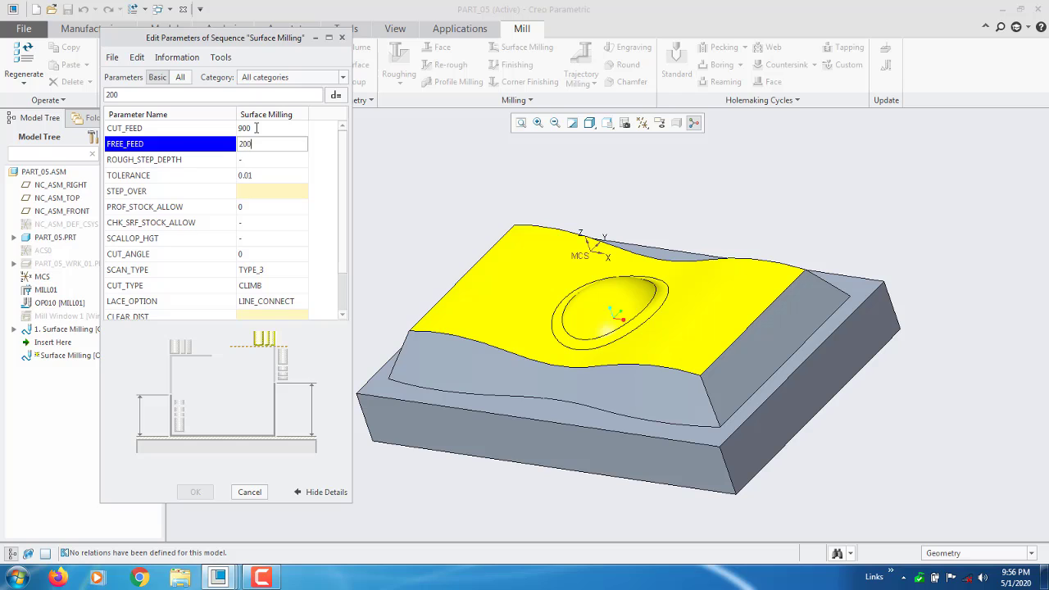
key(Return)
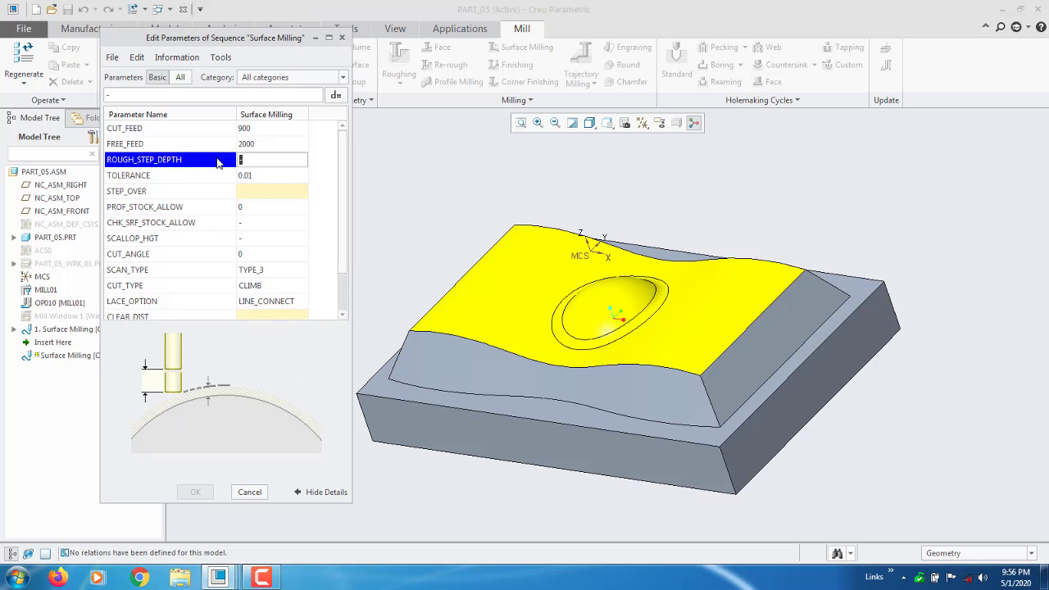
click(272, 192)
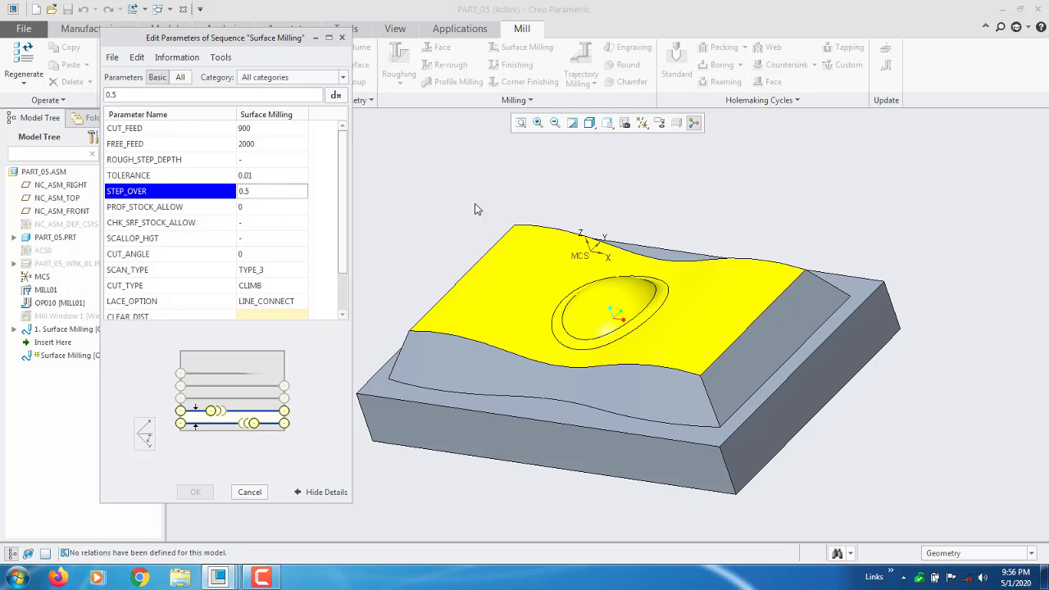
click(253, 206)
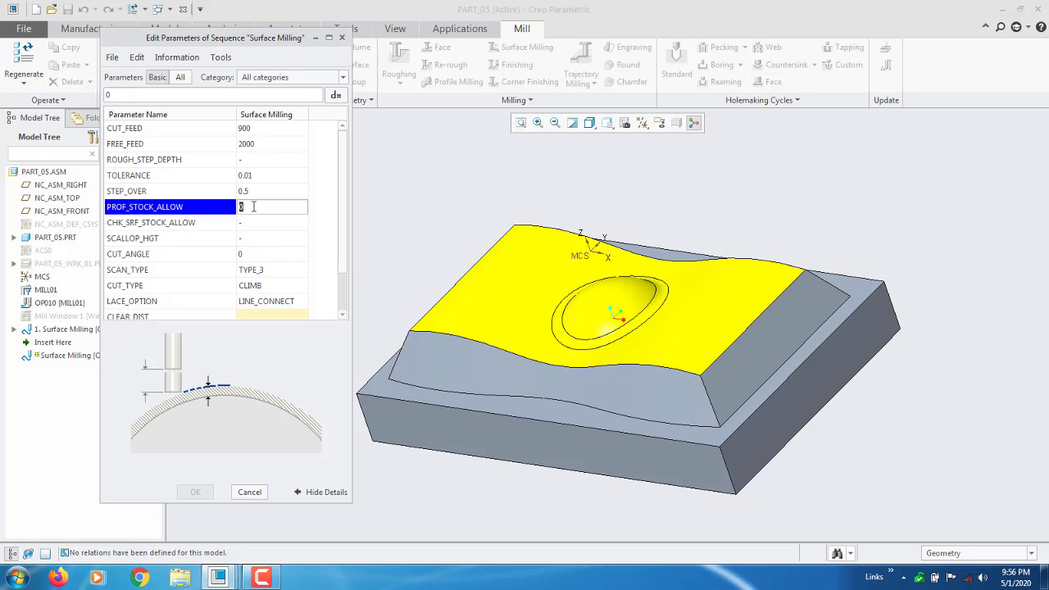
Step: Set CLEAR_DIST to 10 and SPINDLE_SPEED to 3000, and accept the sequence parameters
scroll(281, 275, down, 1)
click(273, 257)
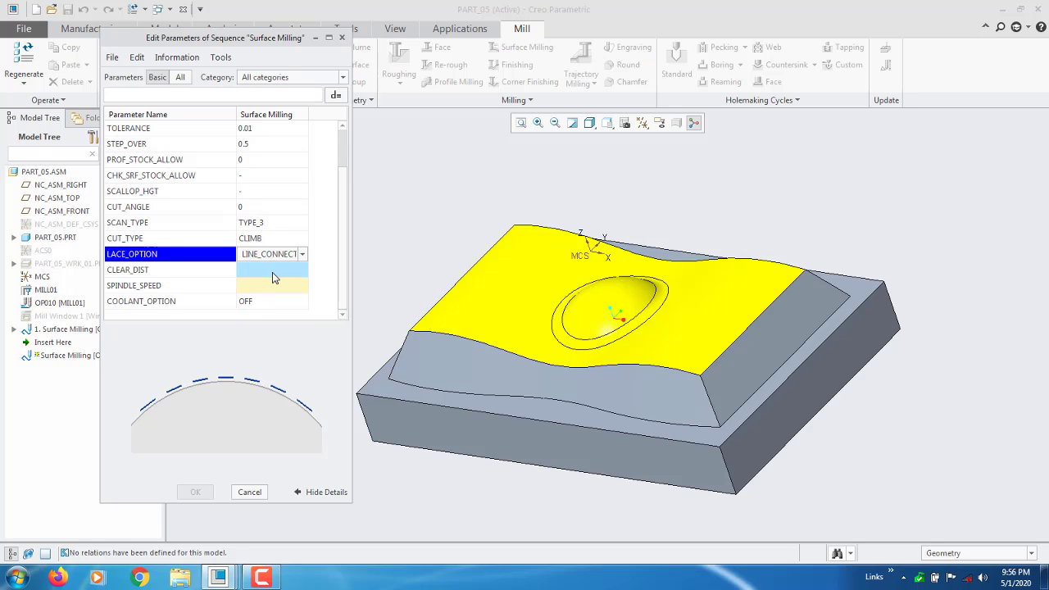
click(274, 274)
key(Return)
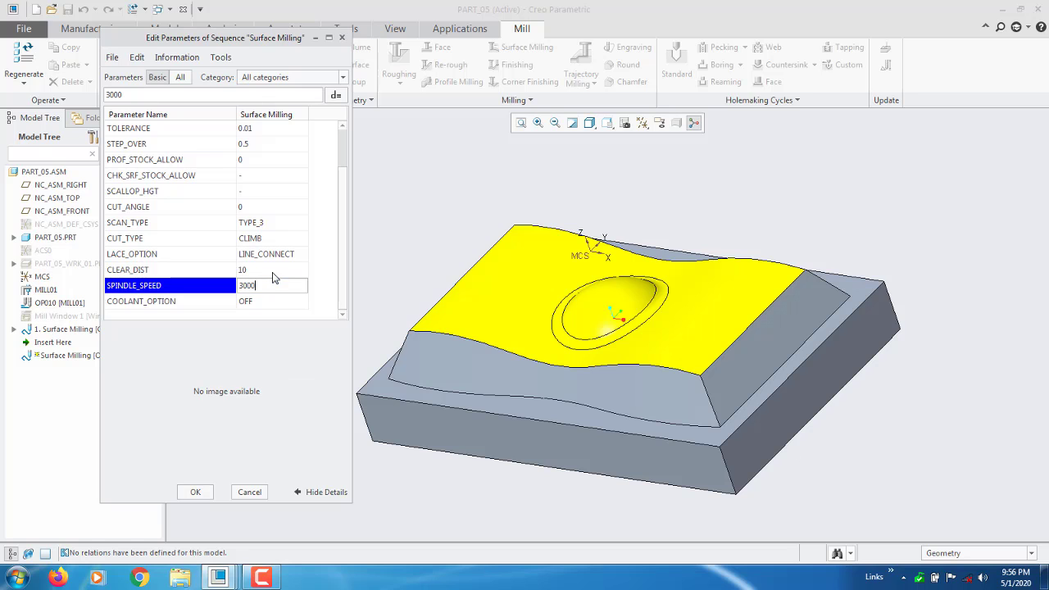
click(197, 492)
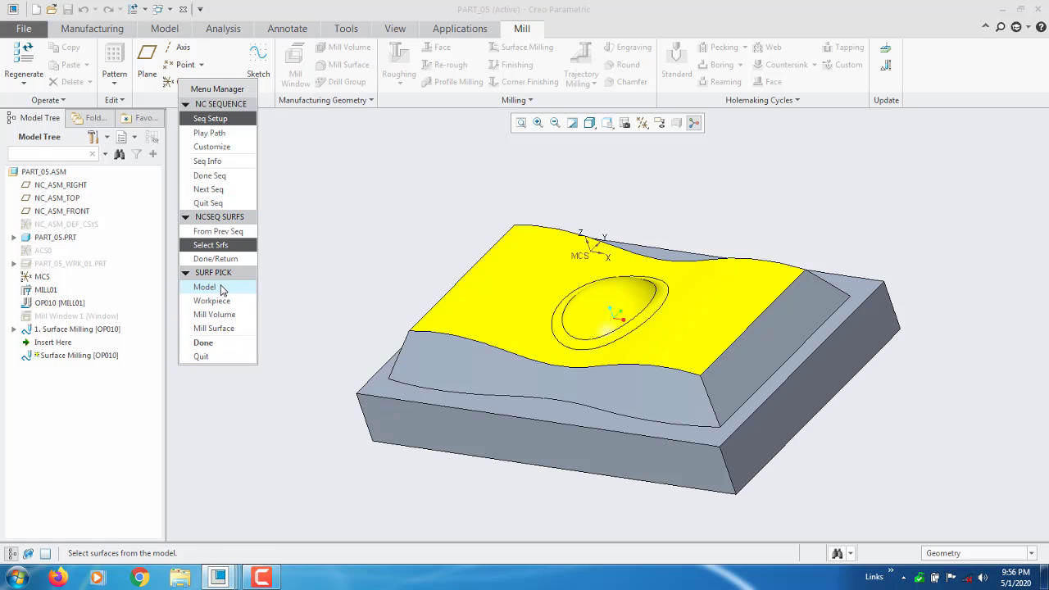
Step: Pick the model's yellow top surface, both dome halves and both fillet halves as the machined surfaces and confirm them
click(211, 344)
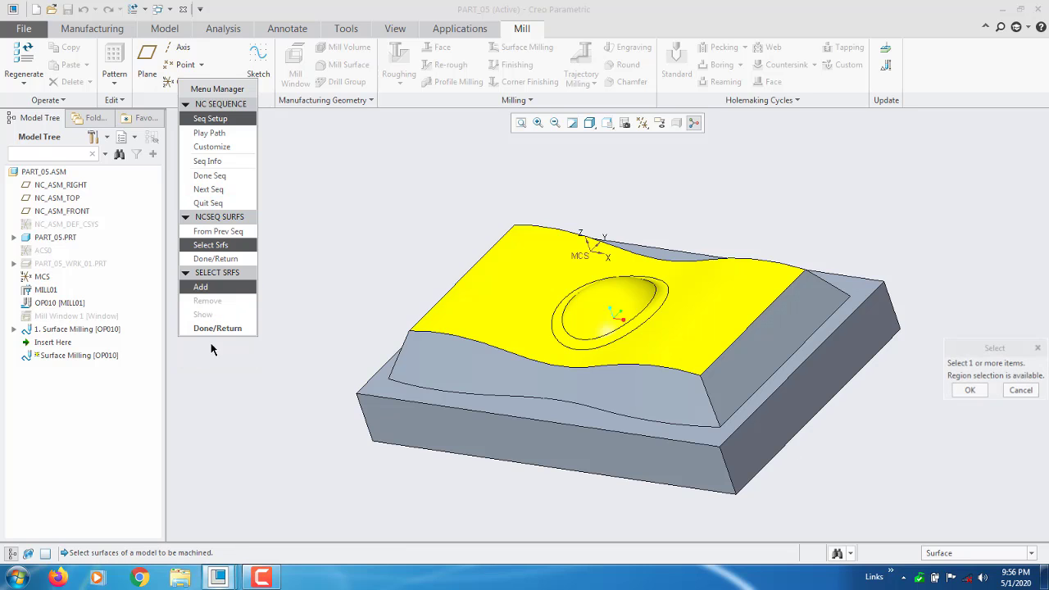
click(485, 314)
scroll(560, 375, down, 2)
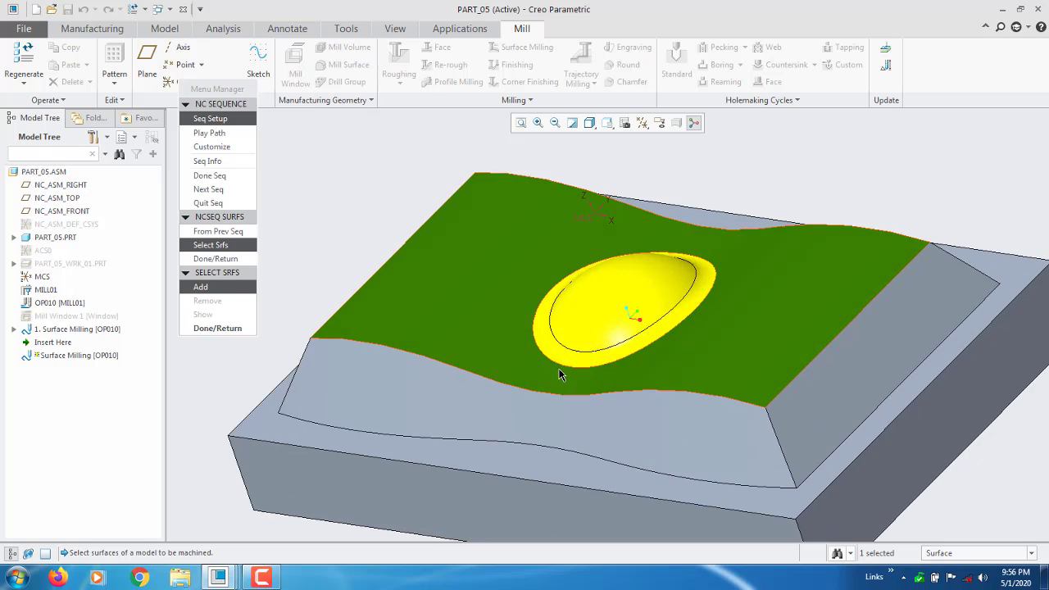
ctrl+click(560, 375)
ctrl+click(590, 330)
middle_drag(590, 330, 709, 245)
ctrl+click(659, 288)
ctrl+click(696, 278)
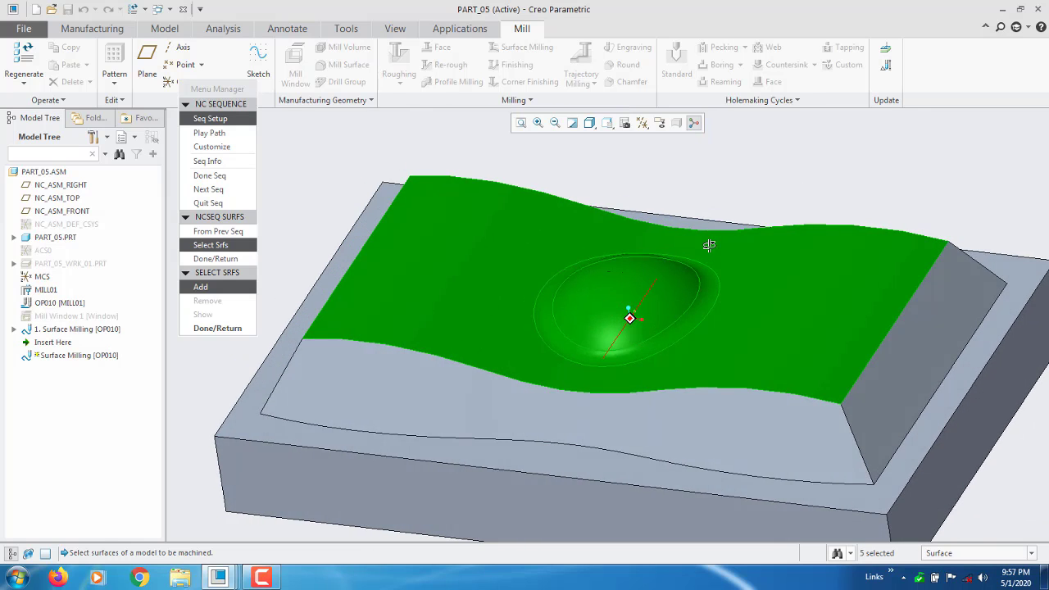
scroll(654, 277, up, 2)
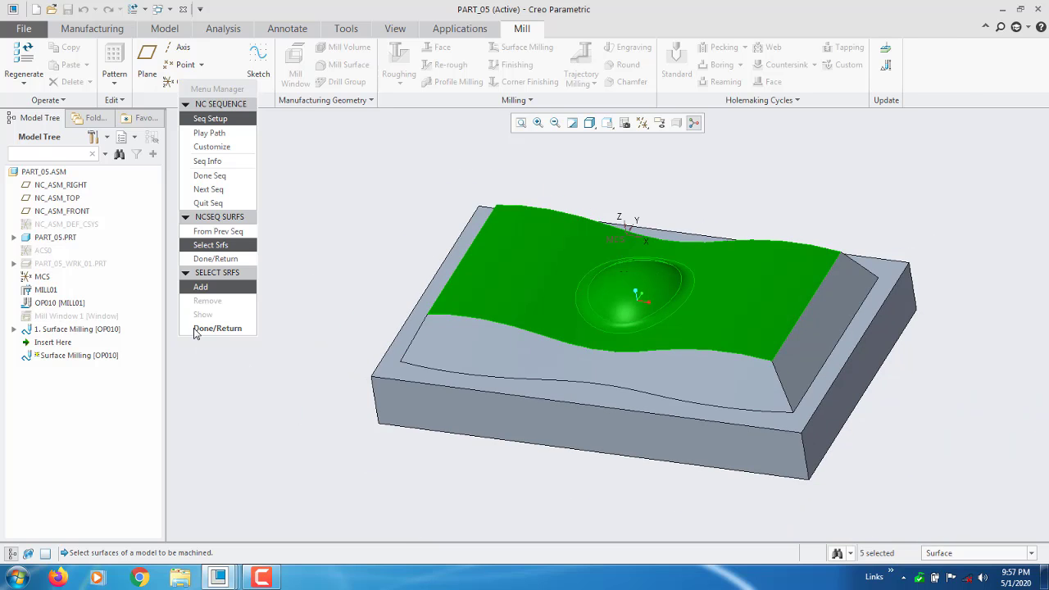
click(197, 329)
click(217, 258)
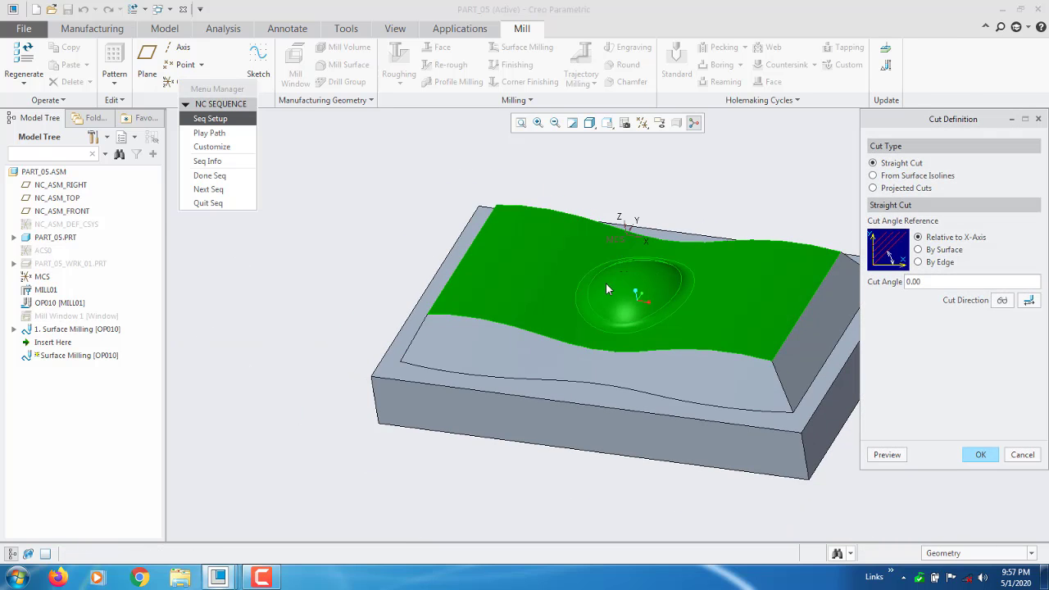
Step: Accept a straight cut relative to the X-axis with a cut angle of 0.00
drag(916, 120, 898, 65)
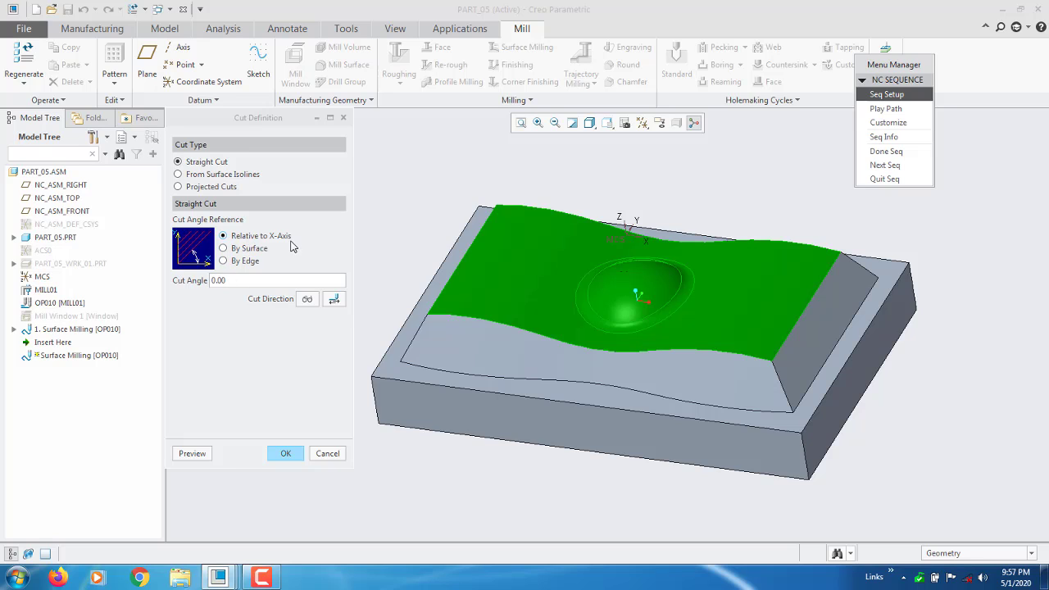
click(224, 282)
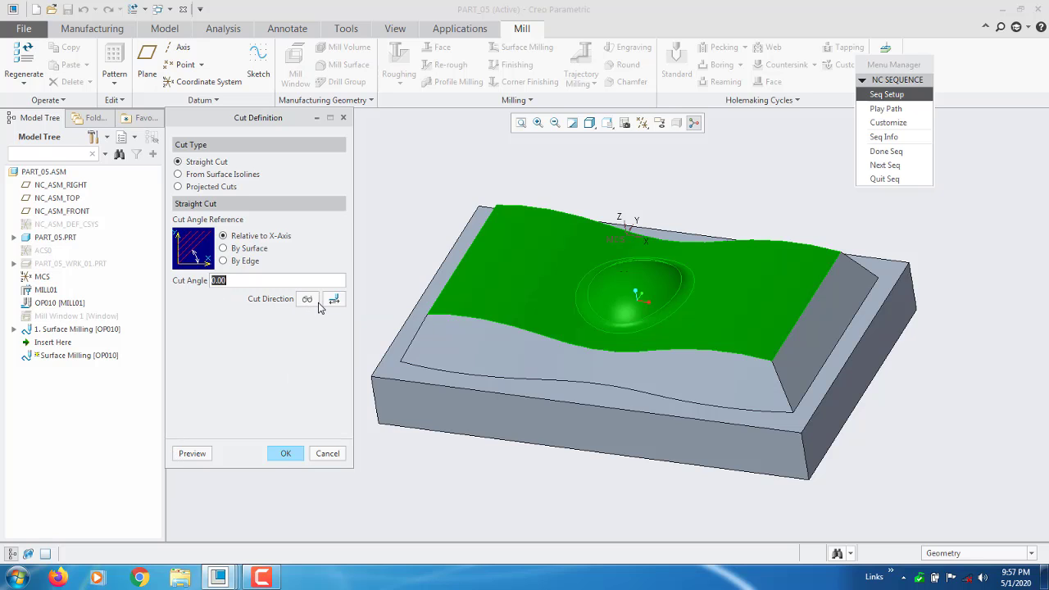
scroll(456, 315, up, 3)
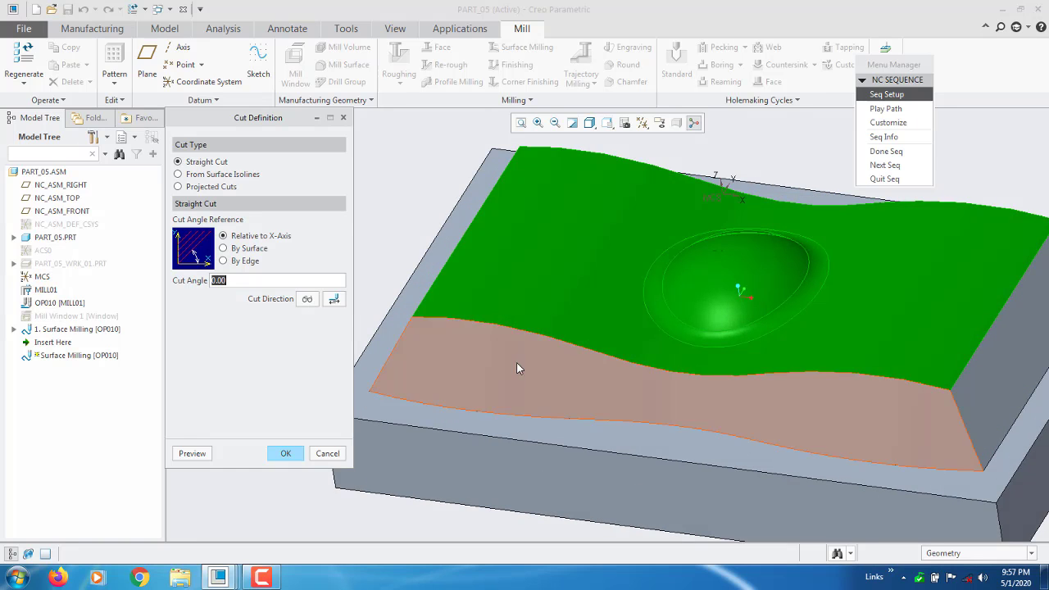
click(288, 455)
Step: Play the 0-degree tool path on screen, starting at the slowest display speed and raising it during playback, and close the playback
click(874, 112)
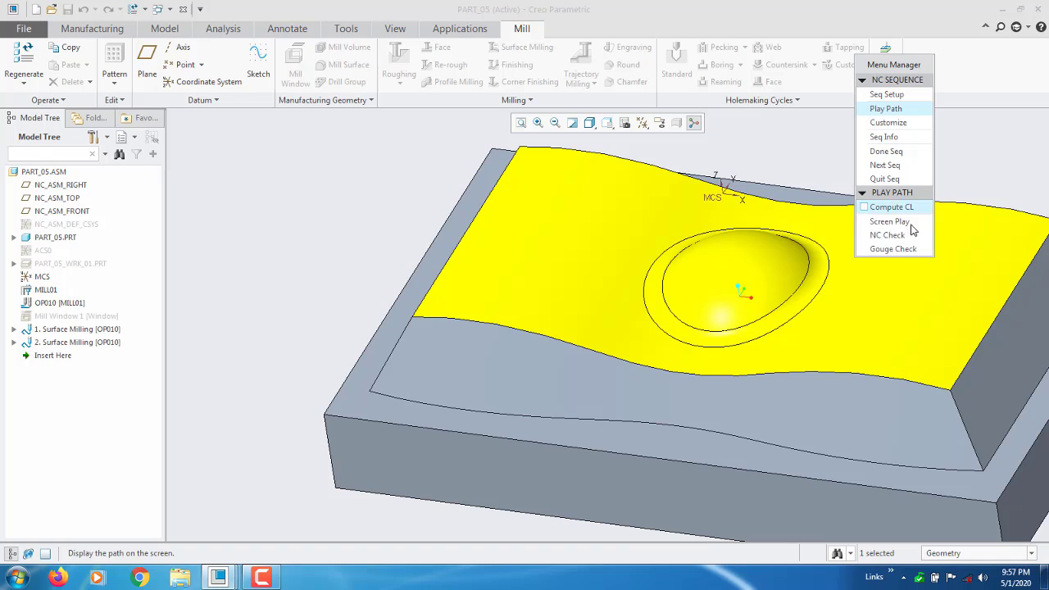
click(890, 221)
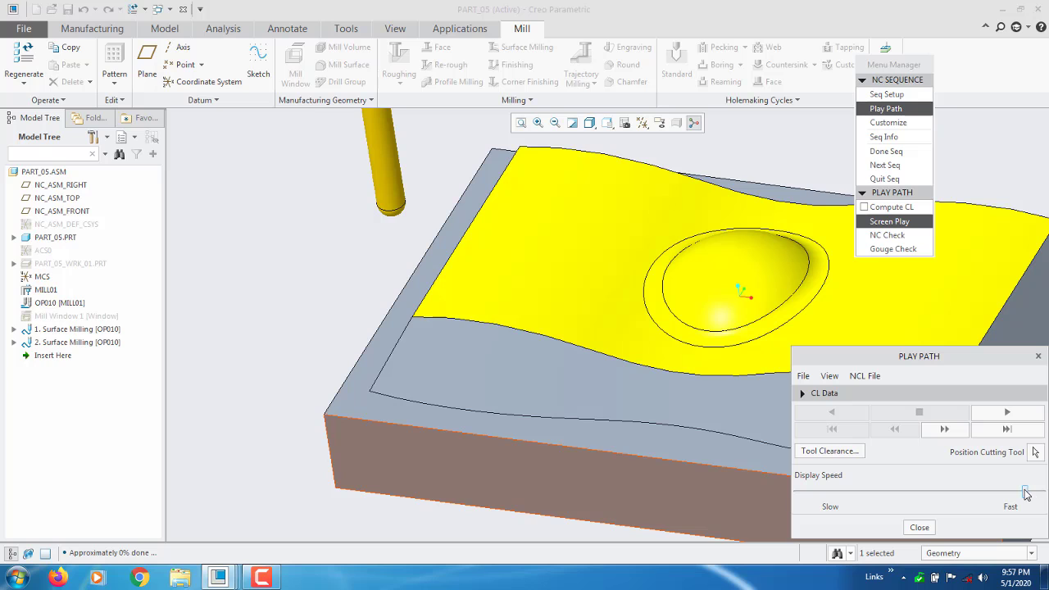
drag(1025, 492, 749, 500)
drag(888, 361, 207, 266)
click(323, 312)
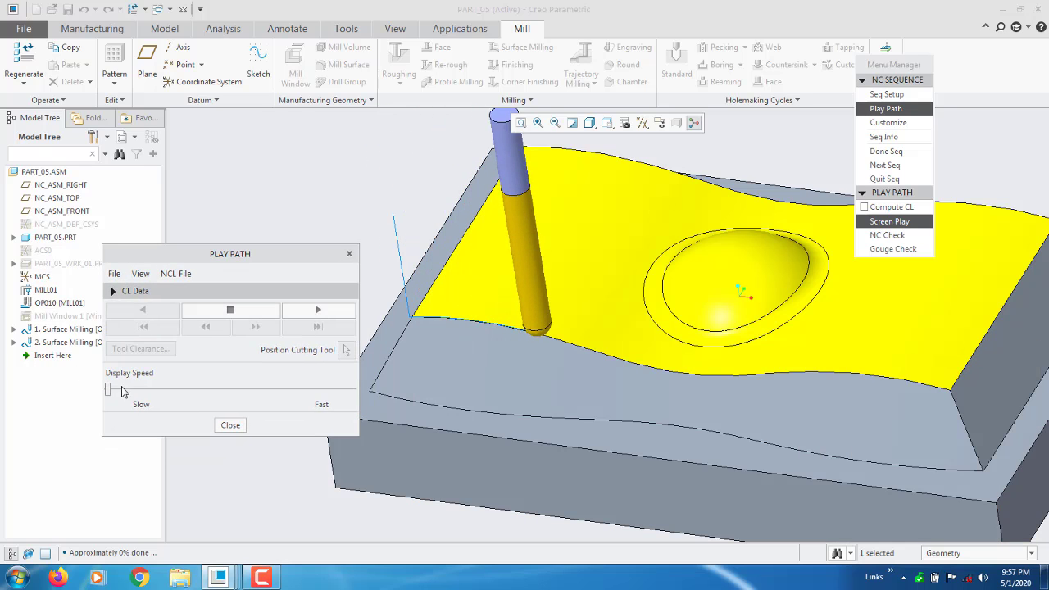
drag(123, 391, 279, 392)
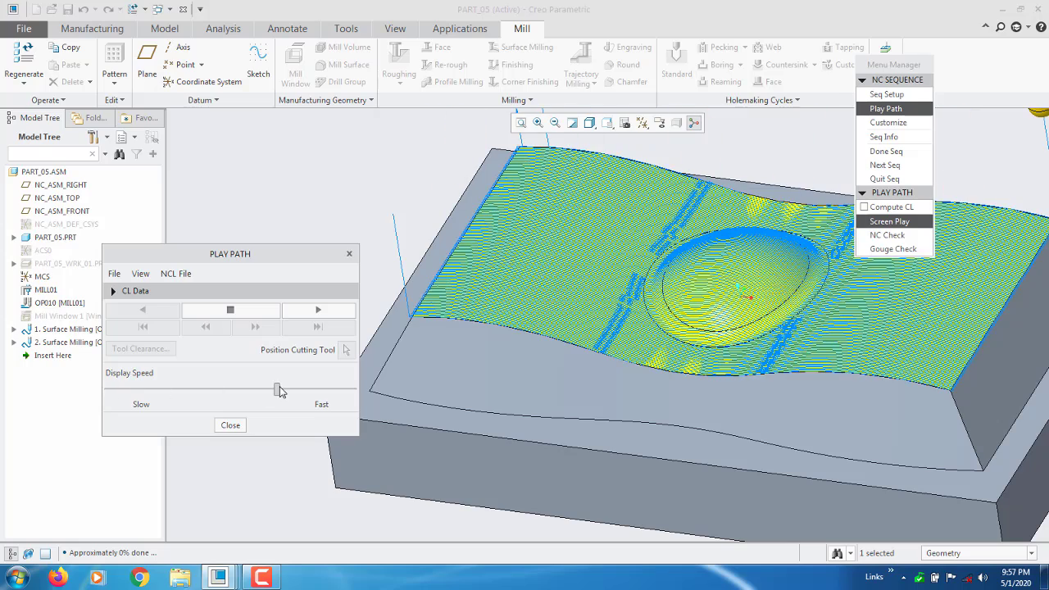
scroll(431, 426, down, 3)
scroll(426, 431, up, 4)
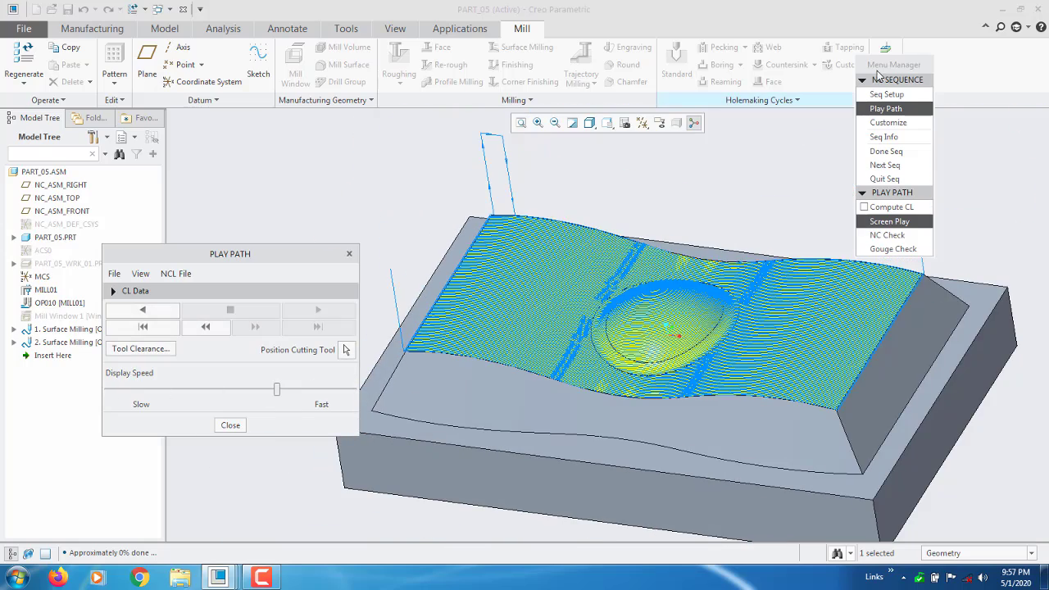
drag(877, 70, 259, 203)
click(231, 426)
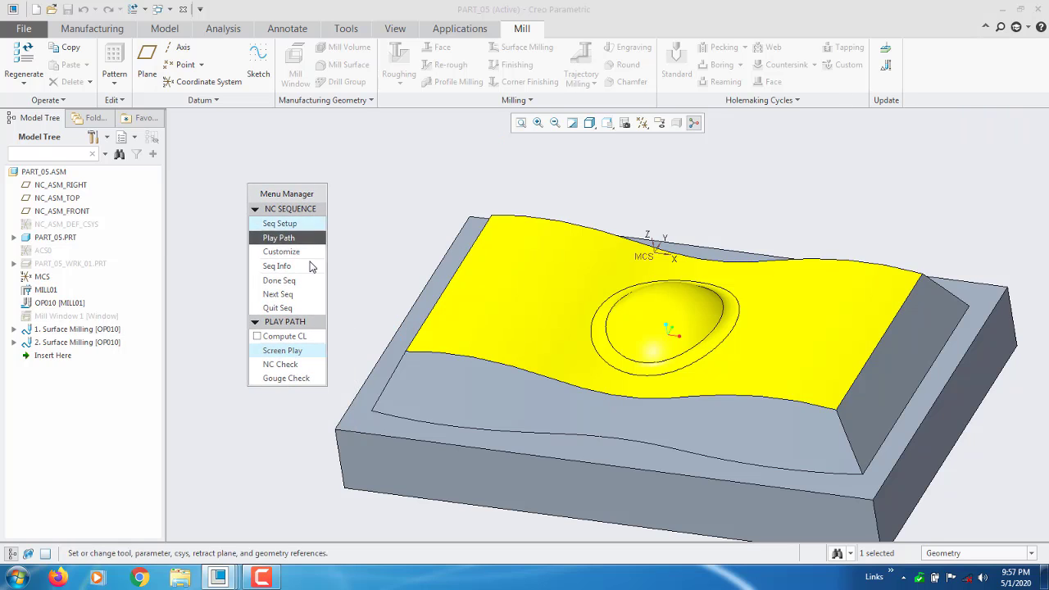
Step: Redefine the sequence's straight cut with a cut angle of 90 relative to the X-axis
click(286, 221)
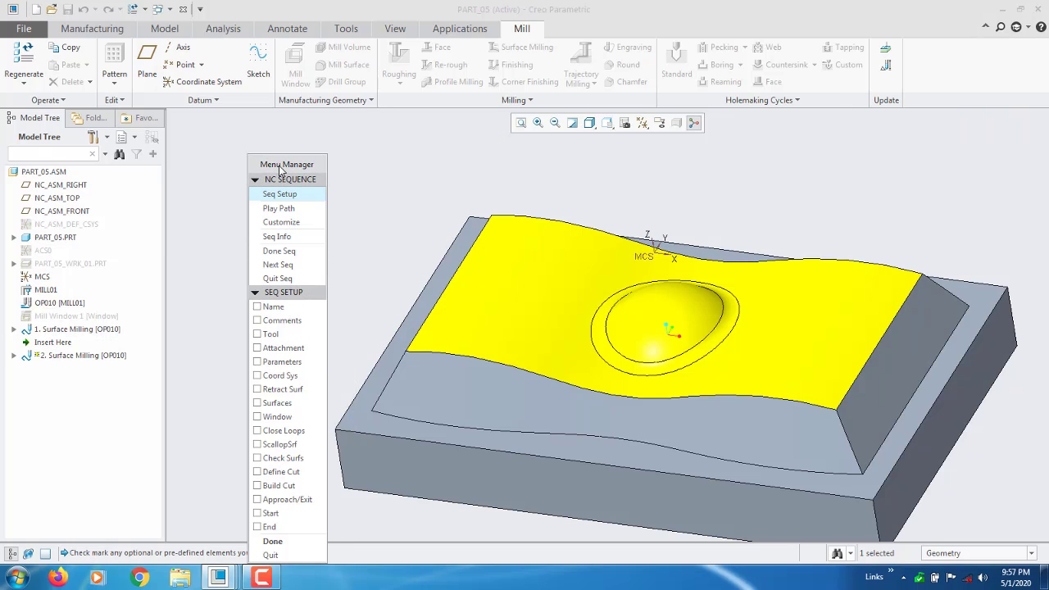
drag(286, 164, 222, 111)
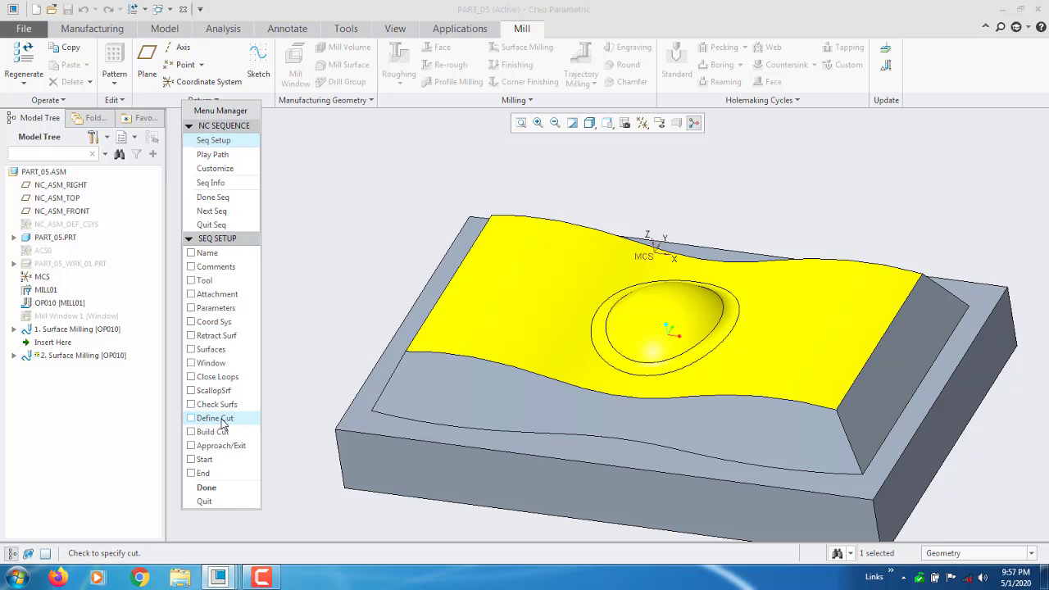
click(222, 419)
click(215, 487)
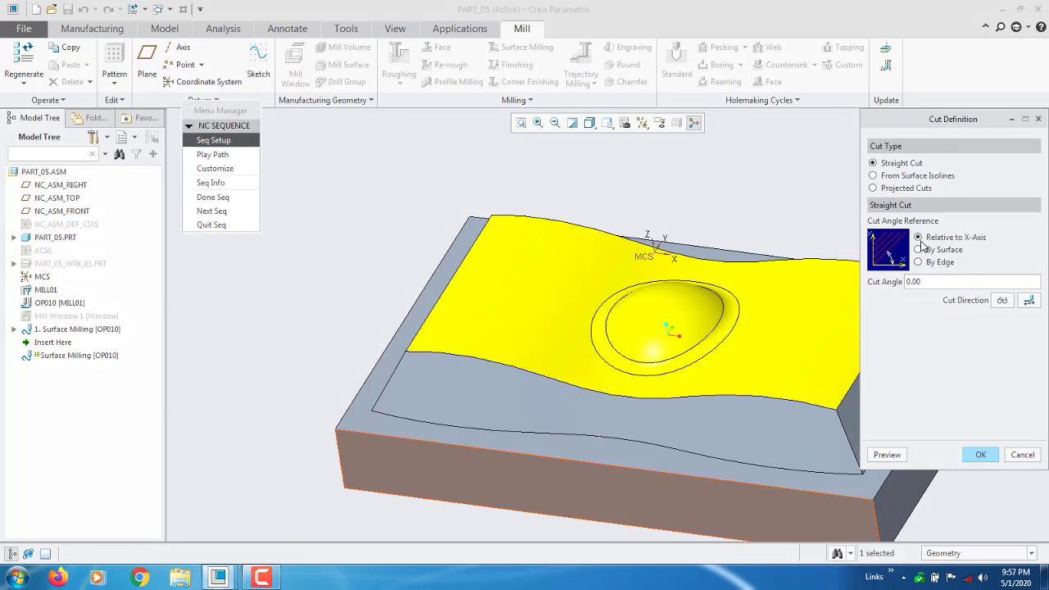
drag(939, 122, 206, 124)
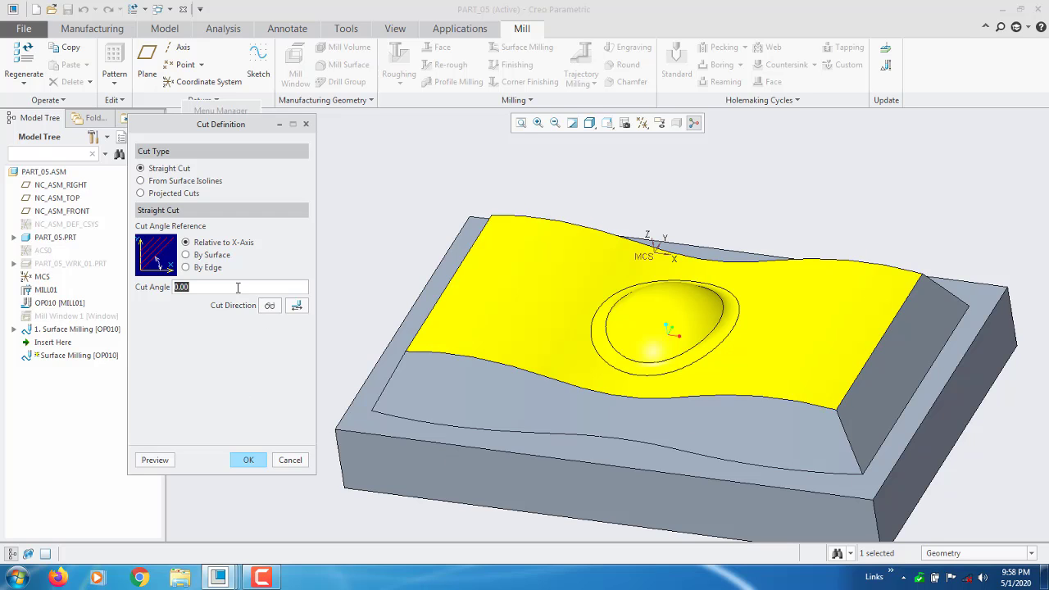
click(258, 460)
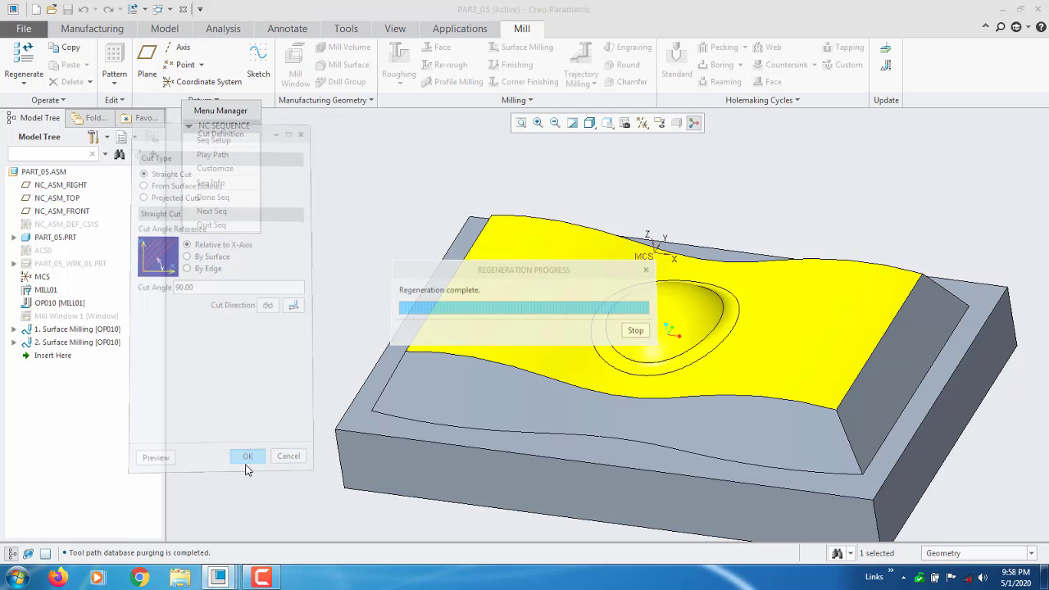
Step: Play the 90-degree tool path on screen, slowly at first and faster during playback, and close the playback
click(240, 159)
click(218, 268)
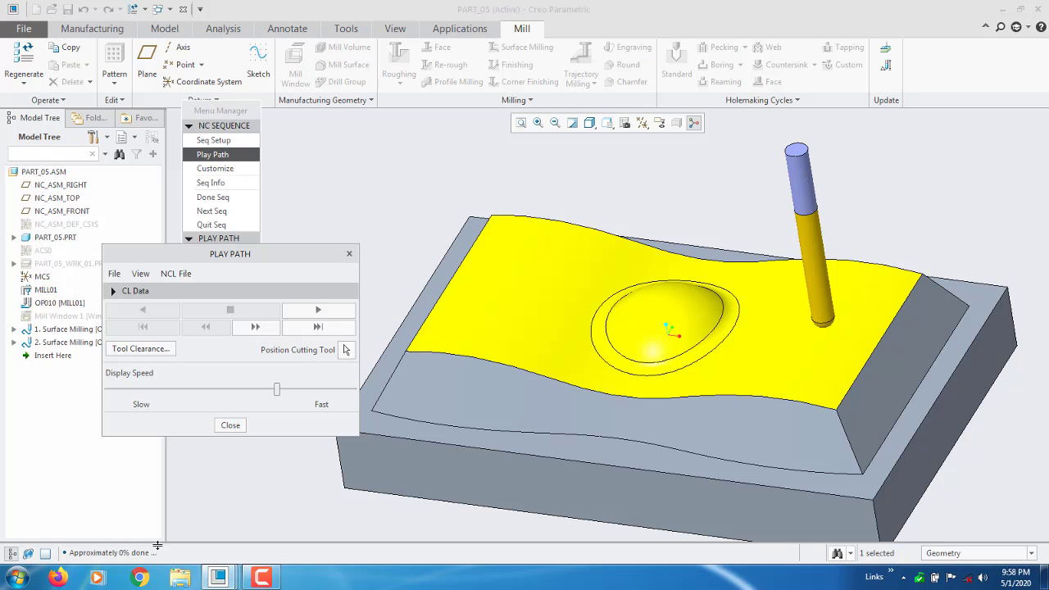
drag(276, 389, 36, 389)
click(318, 310)
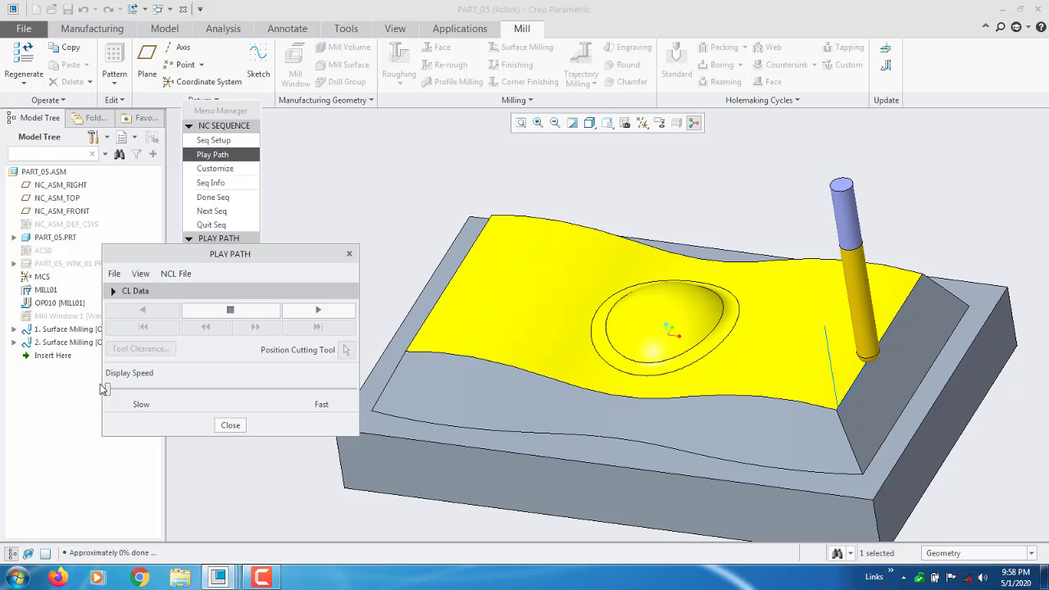
drag(109, 392, 243, 390)
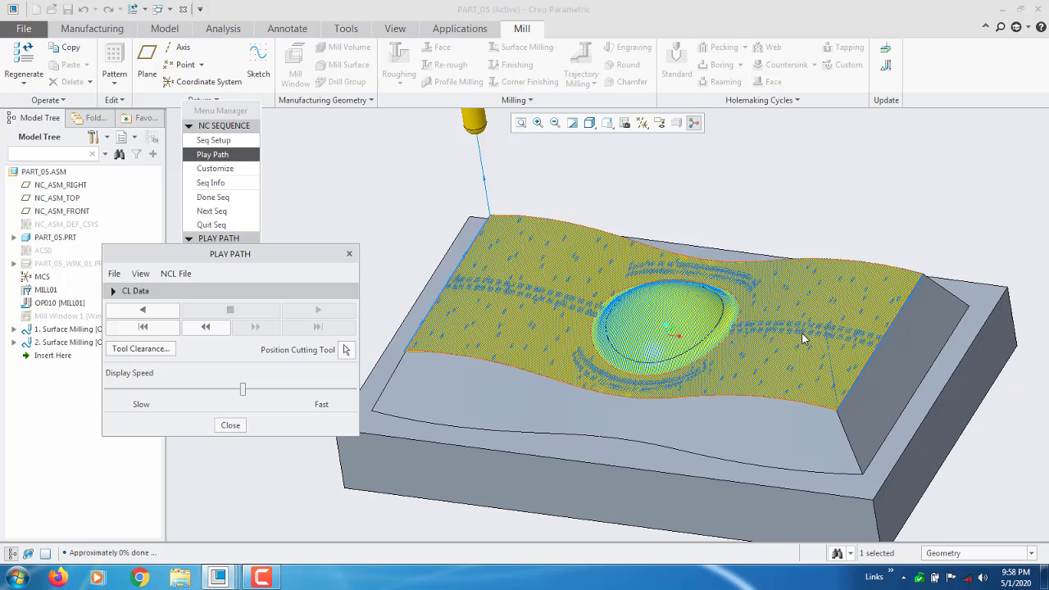
click(230, 426)
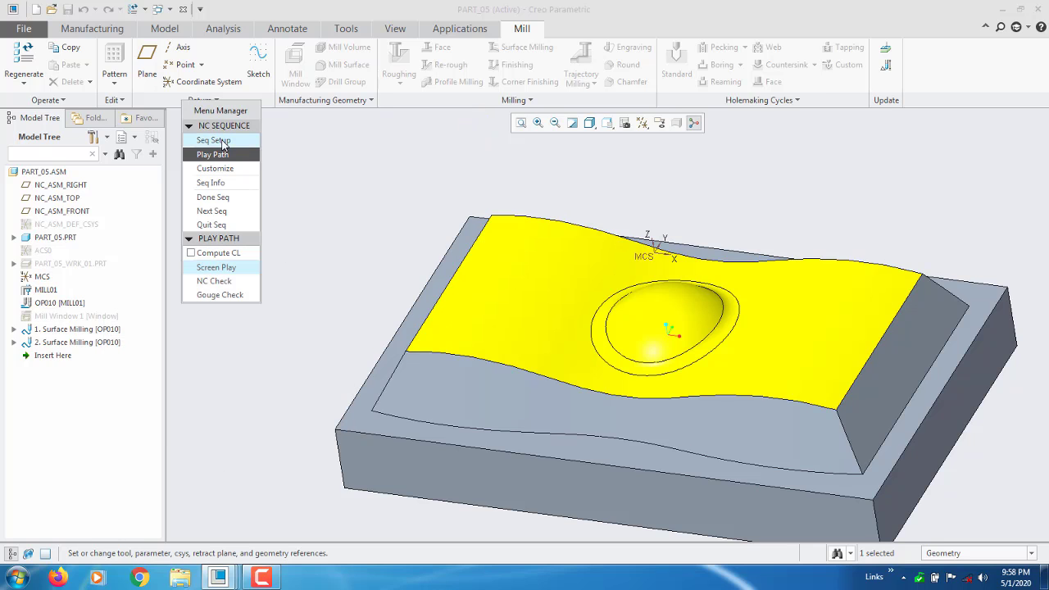
Step: Change the straight cut's angle relative to the X-axis to 270 and accept the cut definition
click(223, 143)
click(209, 418)
click(202, 471)
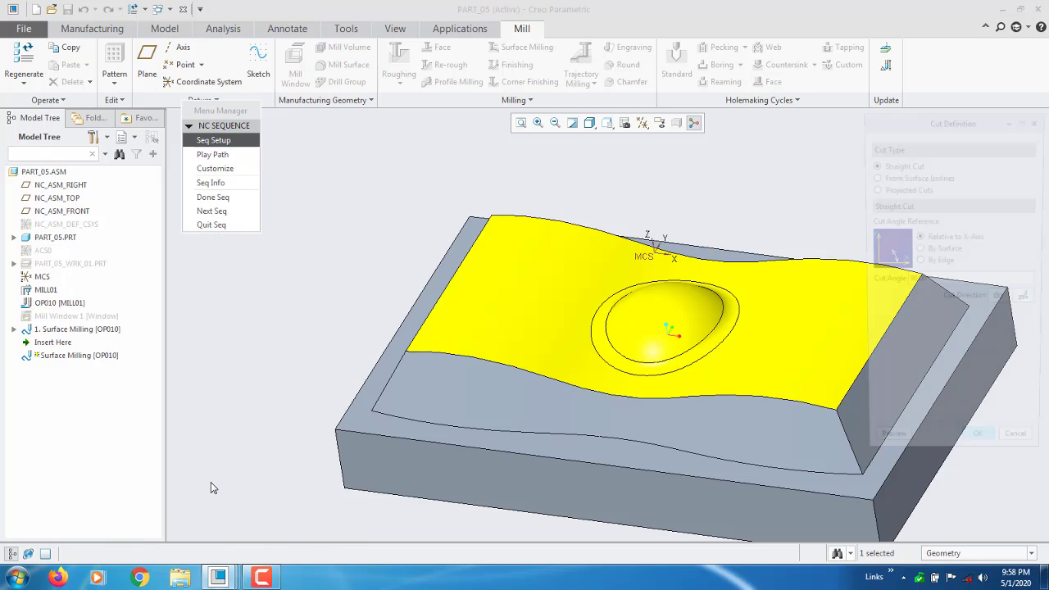
double_click(934, 281)
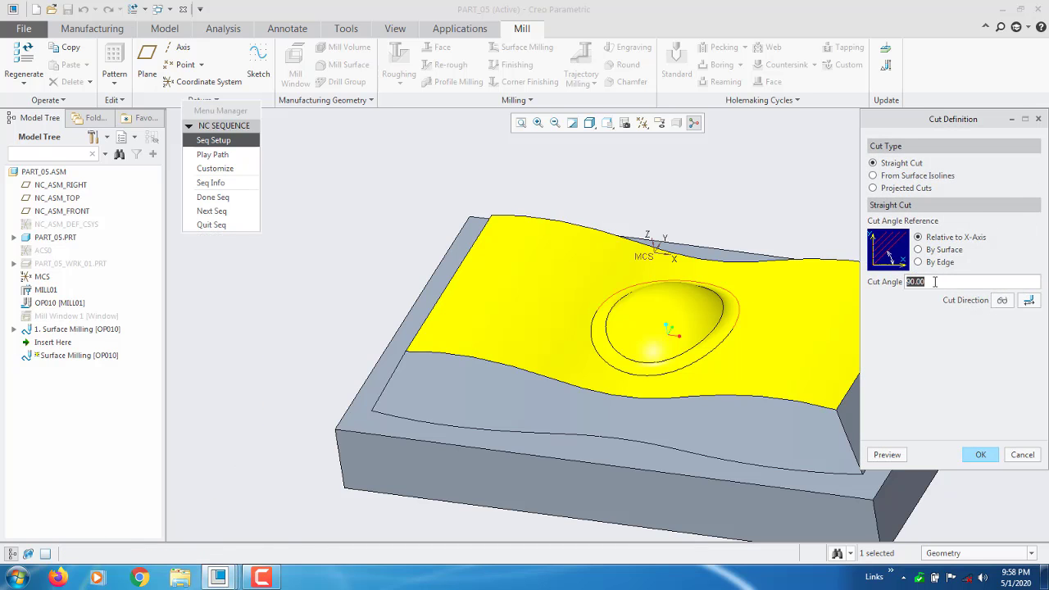
text(270)
click(982, 454)
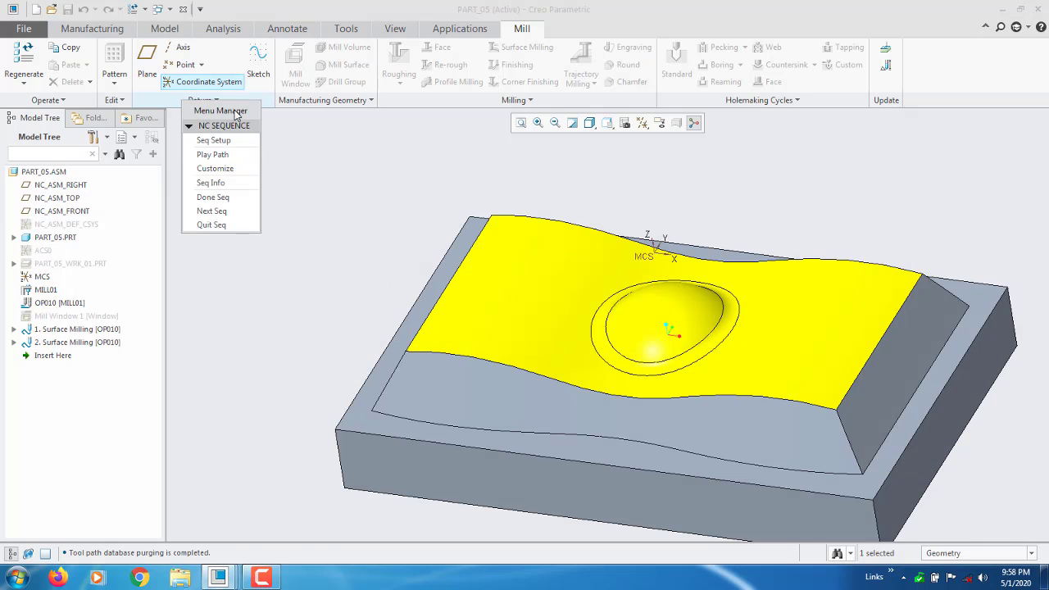
Step: Play the 270-degree tool path on screen from the slowest display speed, speed it up during playback, and close the playback
click(212, 154)
click(226, 269)
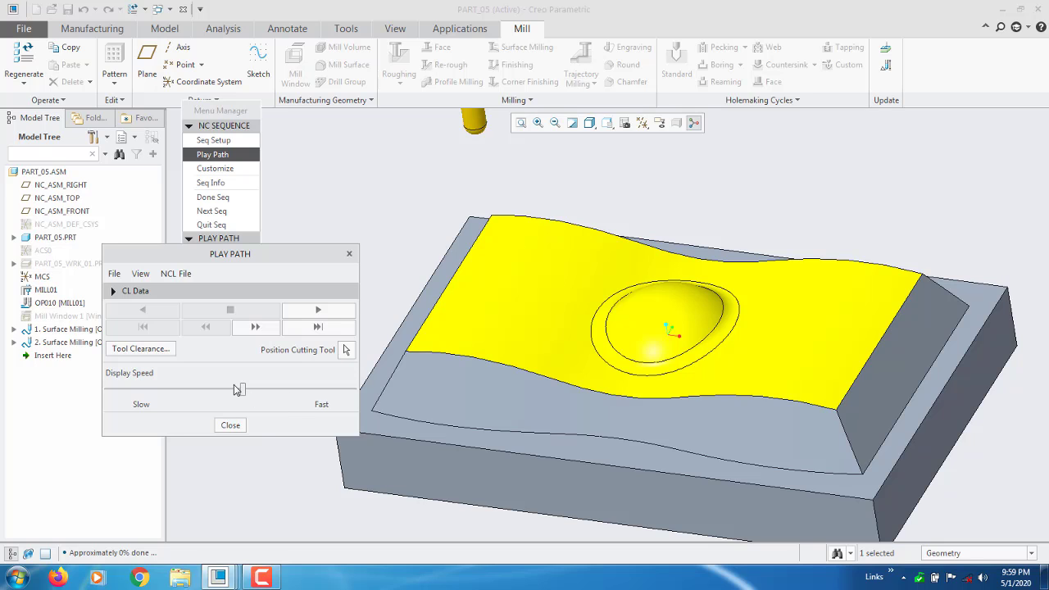
drag(243, 391, 18, 389)
click(300, 315)
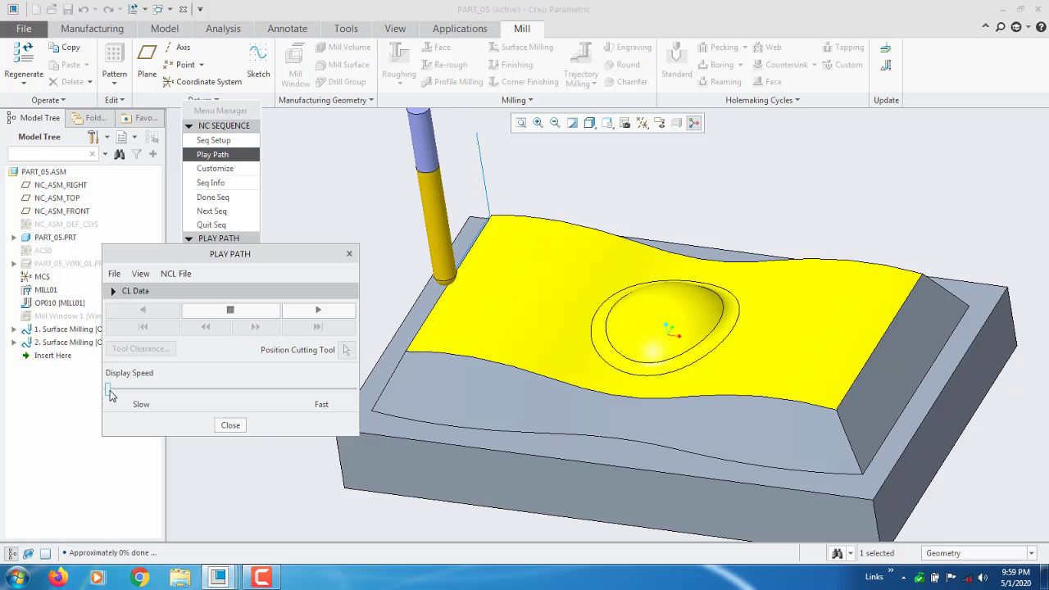
click(205, 397)
drag(205, 396, 232, 394)
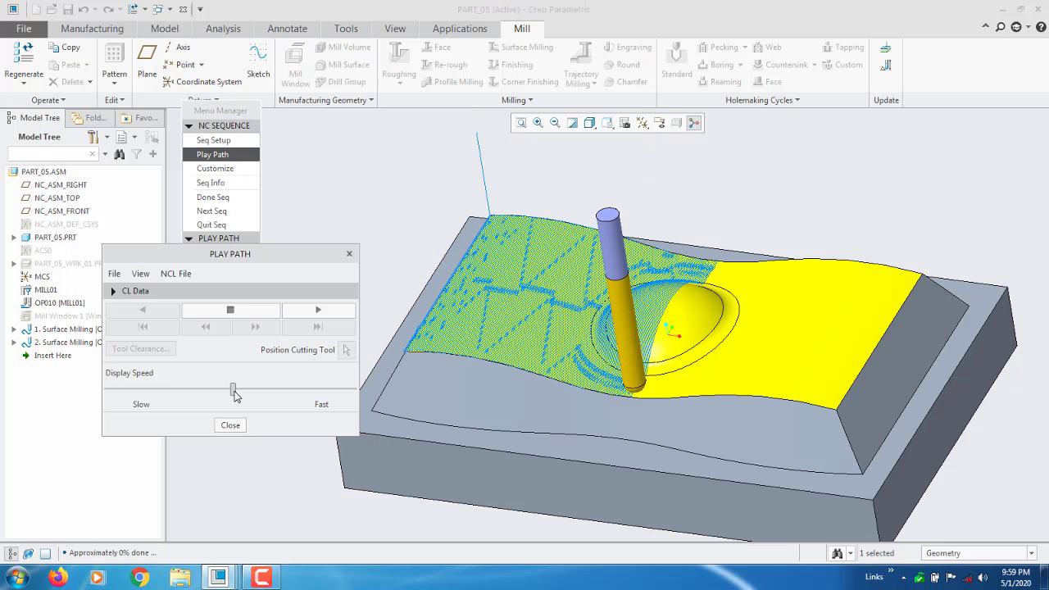
click(244, 390)
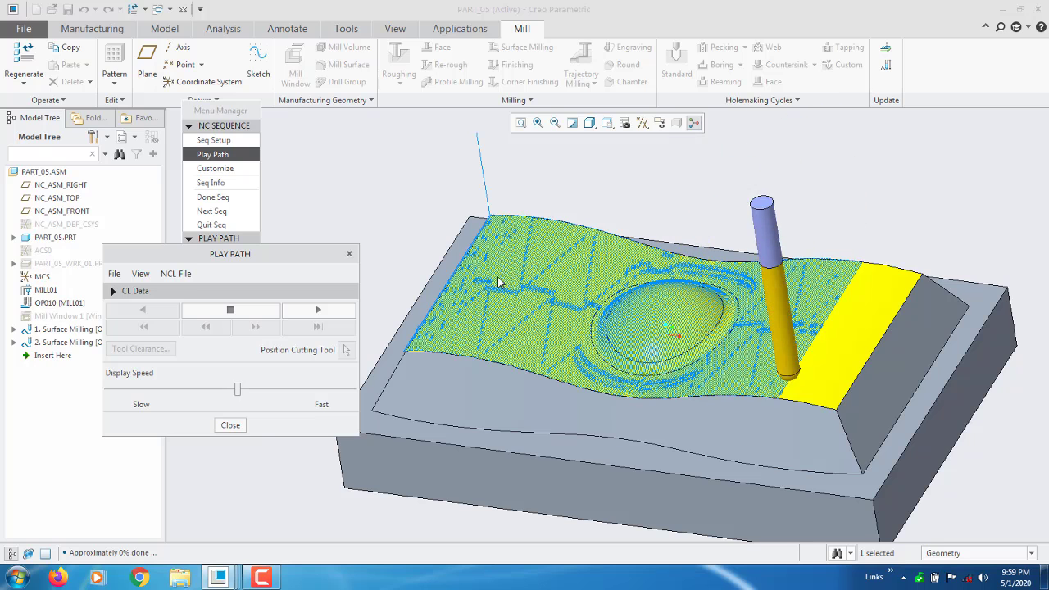
click(228, 425)
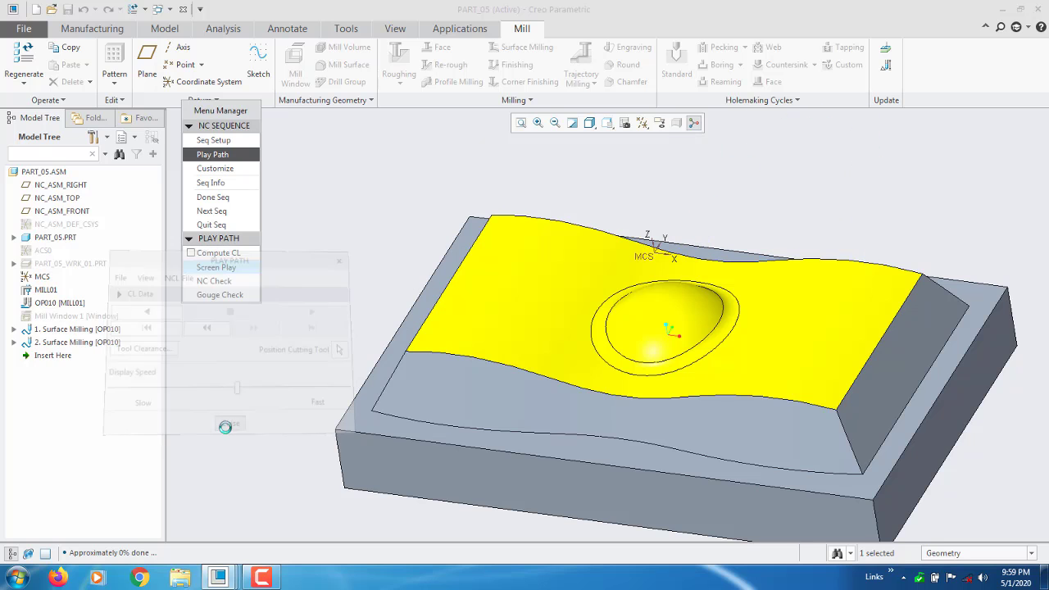
Step: Set the straight cut's angle relative to the X-axis to 180 and accept the cut definition
click(215, 140)
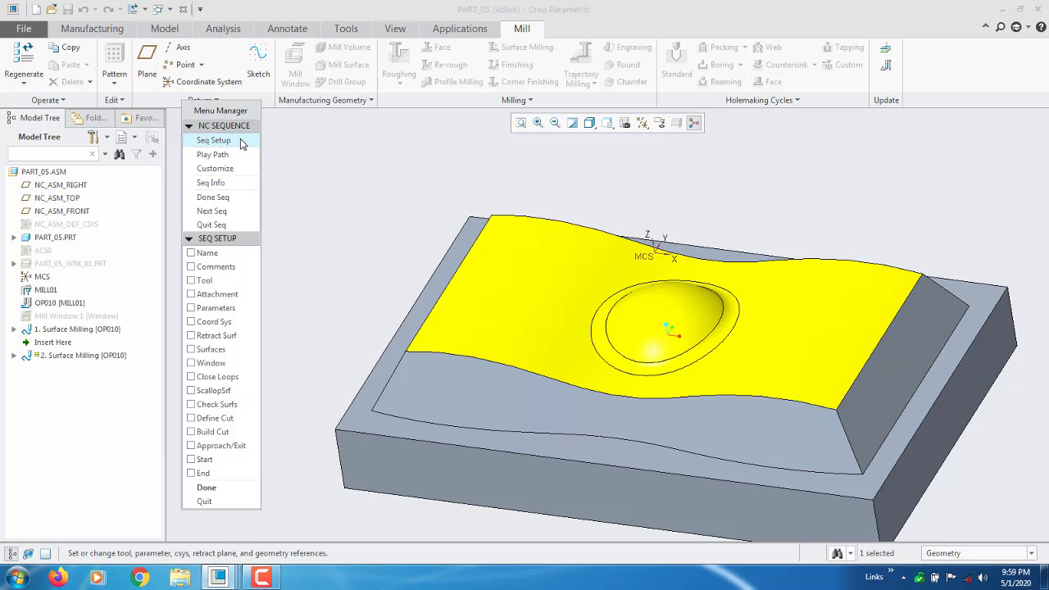
click(217, 419)
click(211, 488)
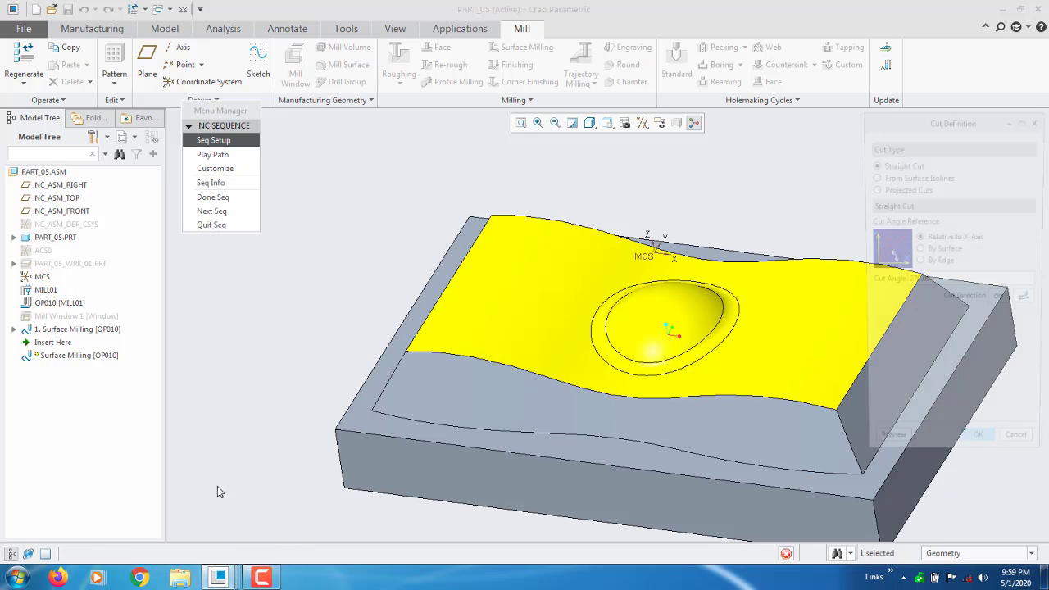
double_click(941, 282)
text(180)
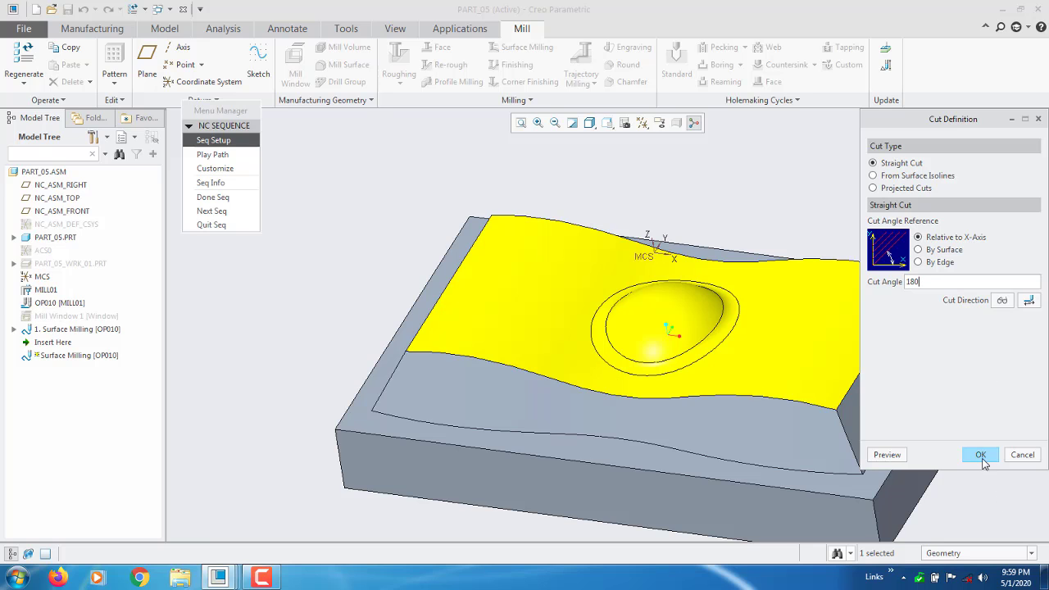
click(982, 456)
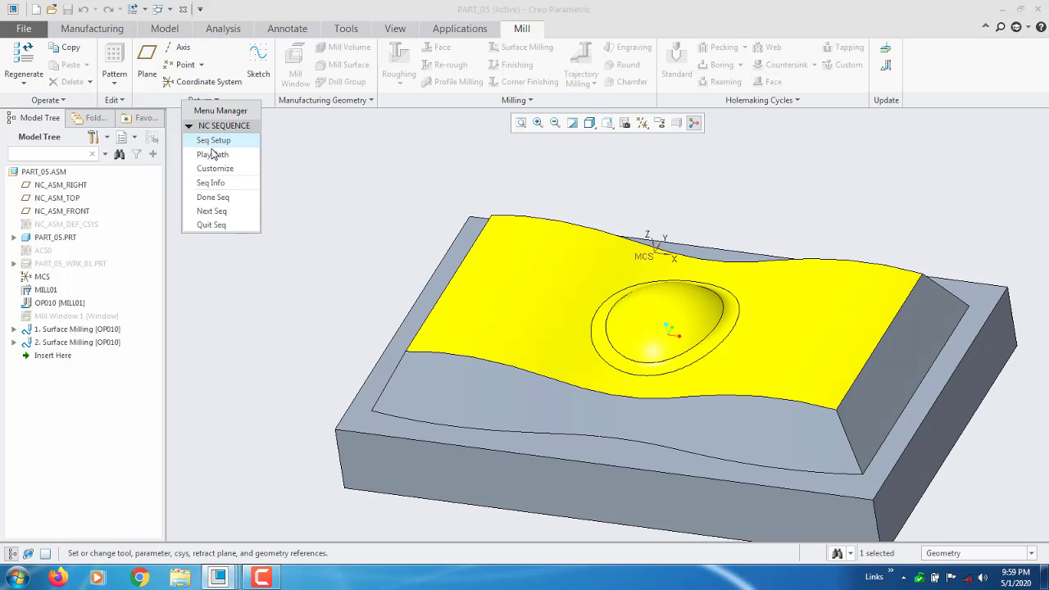
Step: Play the 180-degree tool path on screen at a medium display speed and close the playback
click(213, 154)
click(224, 269)
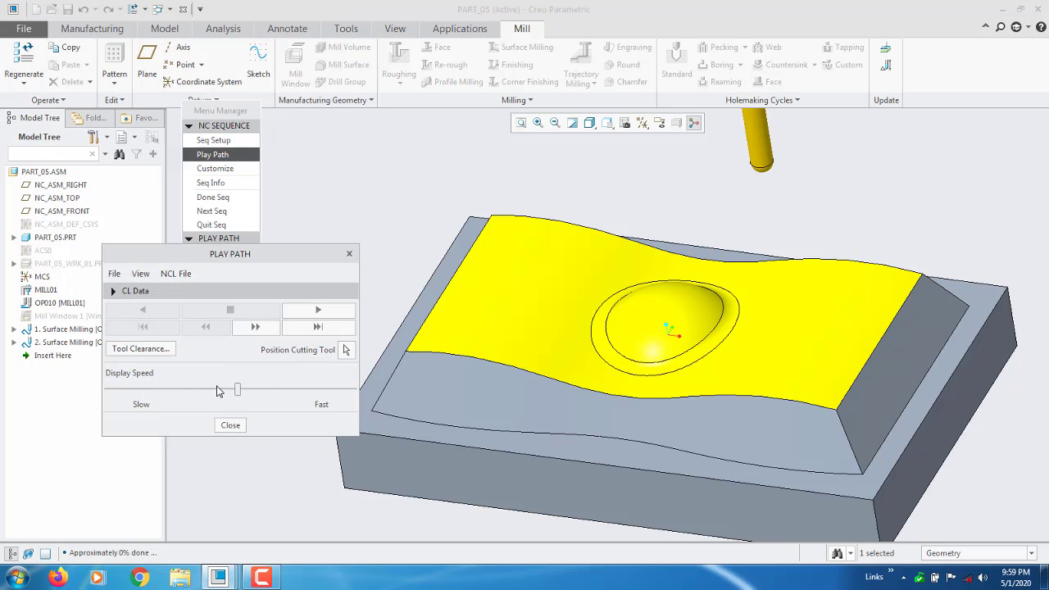
mouse_move(239, 392)
mouse_down()
mouse_move(113, 392)
mouse_move(243, 393)
mouse_up()
click(303, 314)
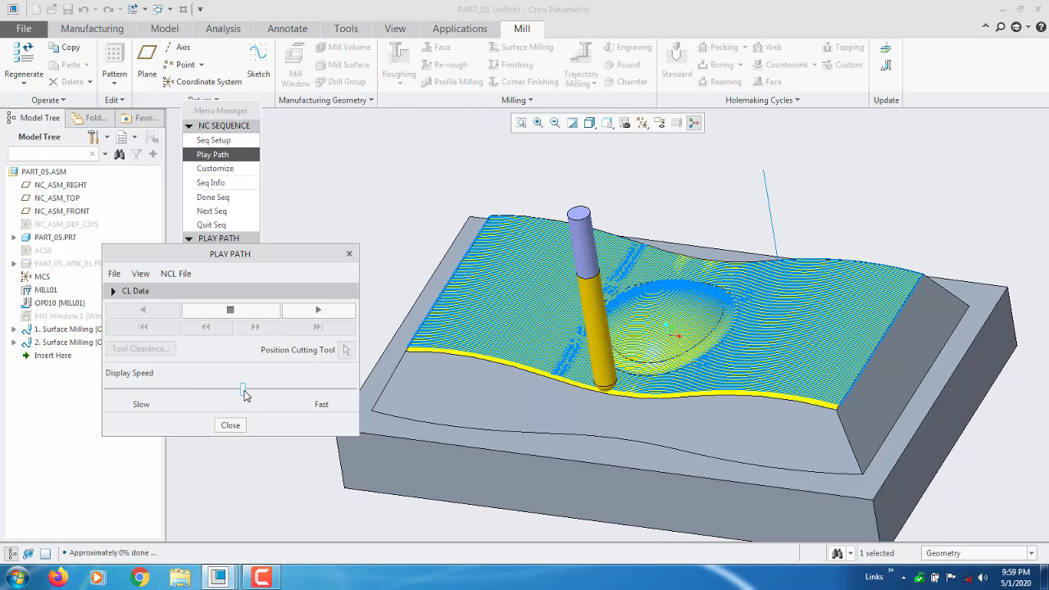
click(231, 425)
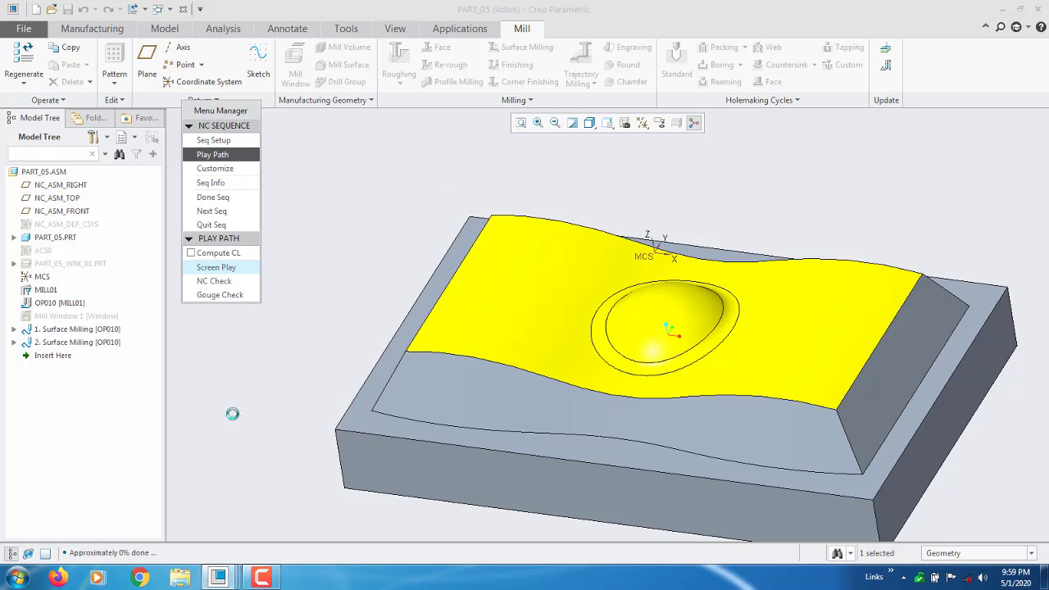
Step: Reopen the second surface milling sequence's cut definition and switch the cut type to From Surface Isolines
click(213, 140)
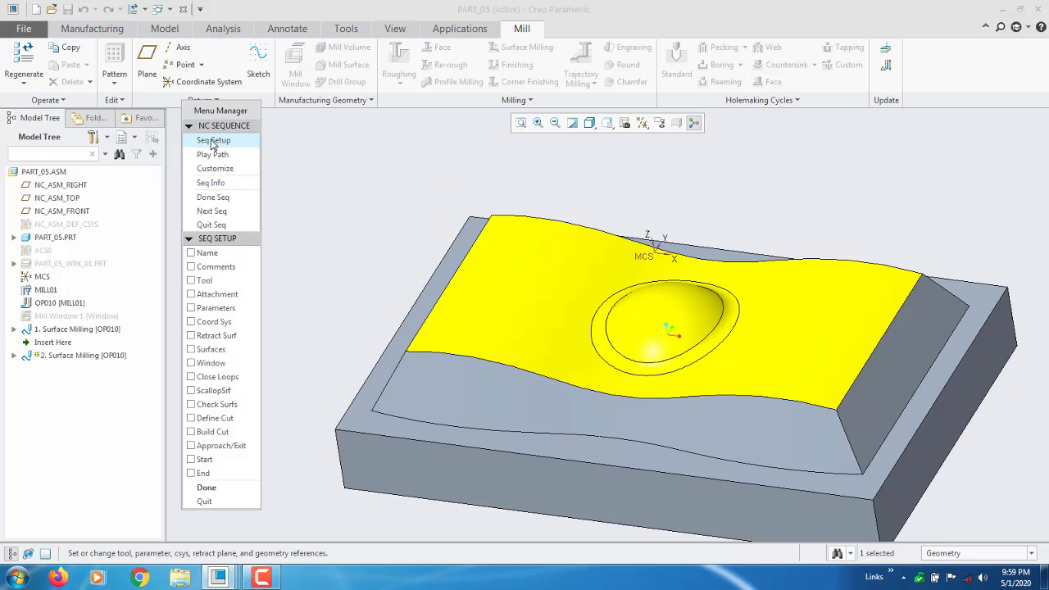
click(209, 308)
click(209, 308)
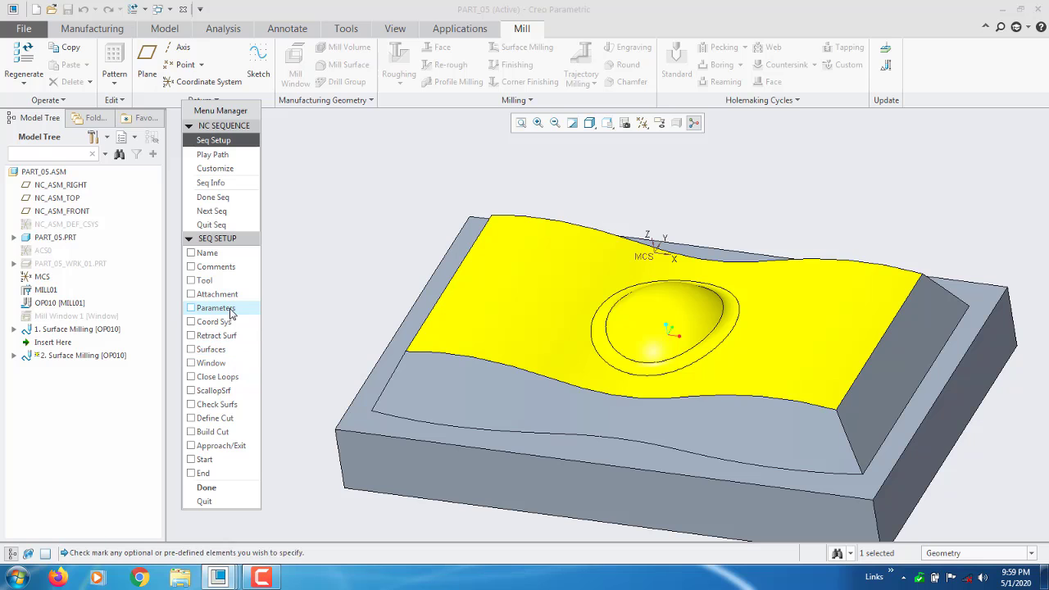
click(213, 419)
click(206, 487)
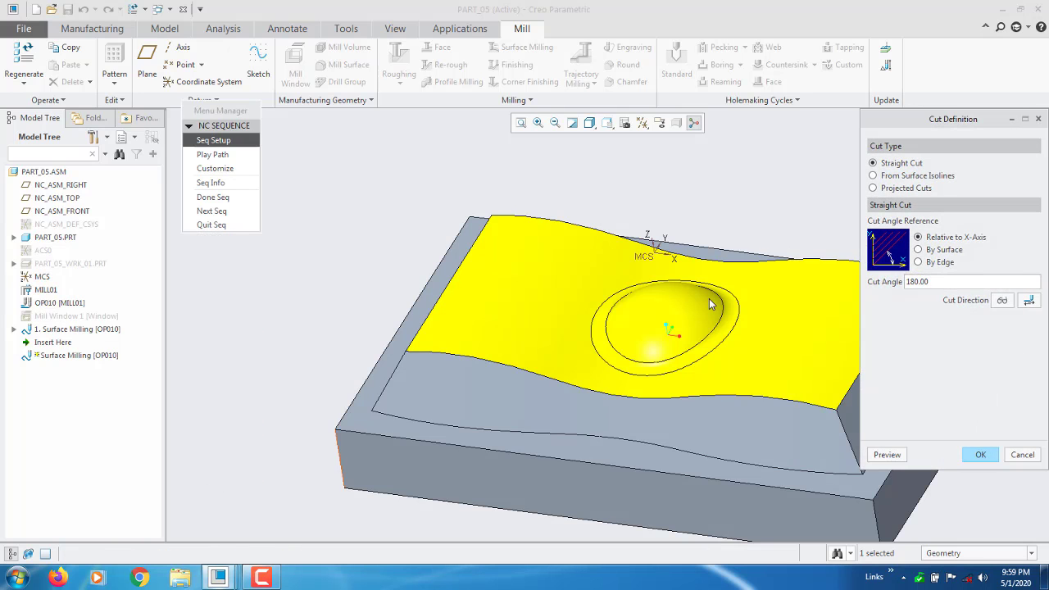
scroll(309, 309, up, 2)
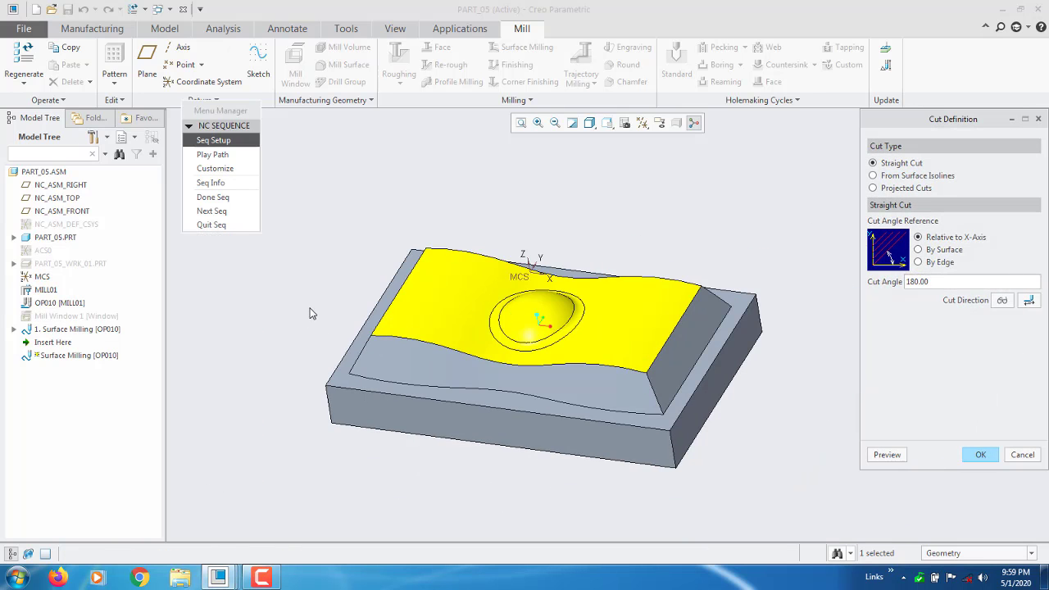
scroll(588, 298, down, 1)
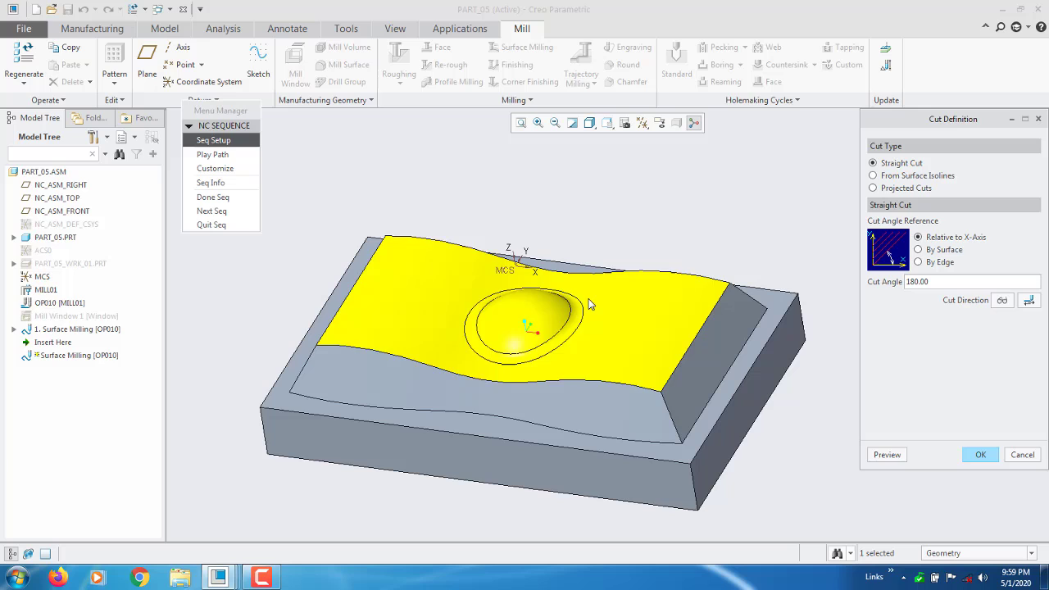
click(908, 177)
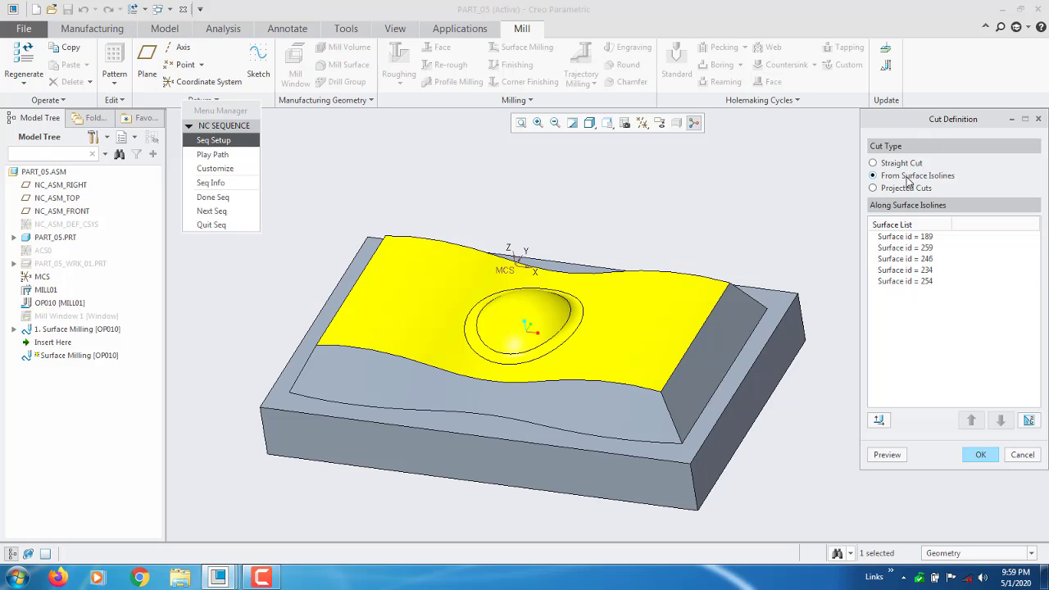
middle_drag(672, 205, 673, 215)
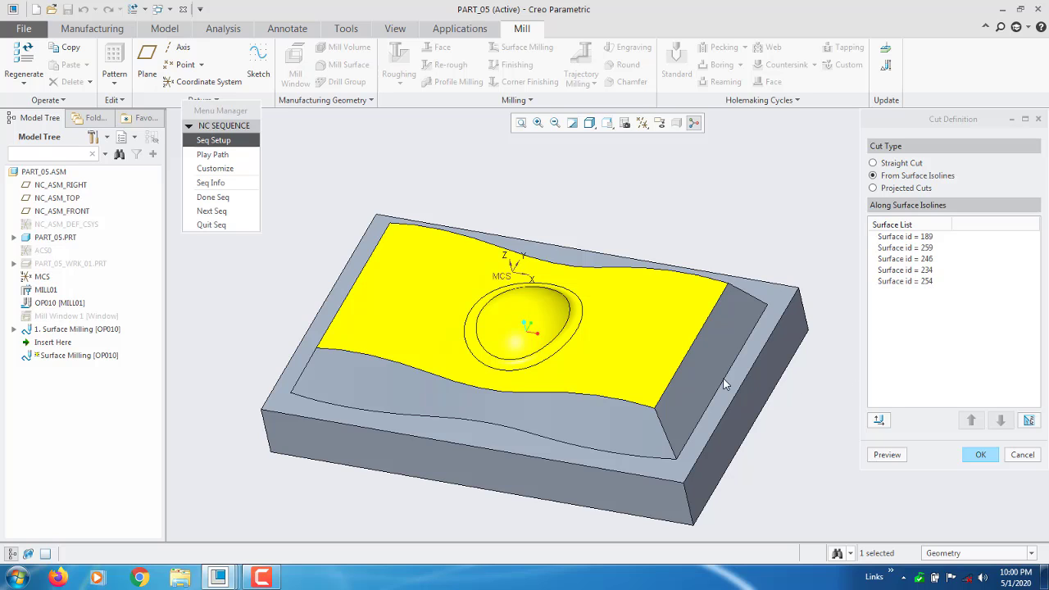
Step: Check the isoline cut directions of surfaces 189, 259, 246 and 234, and cancel the cut definition
click(927, 237)
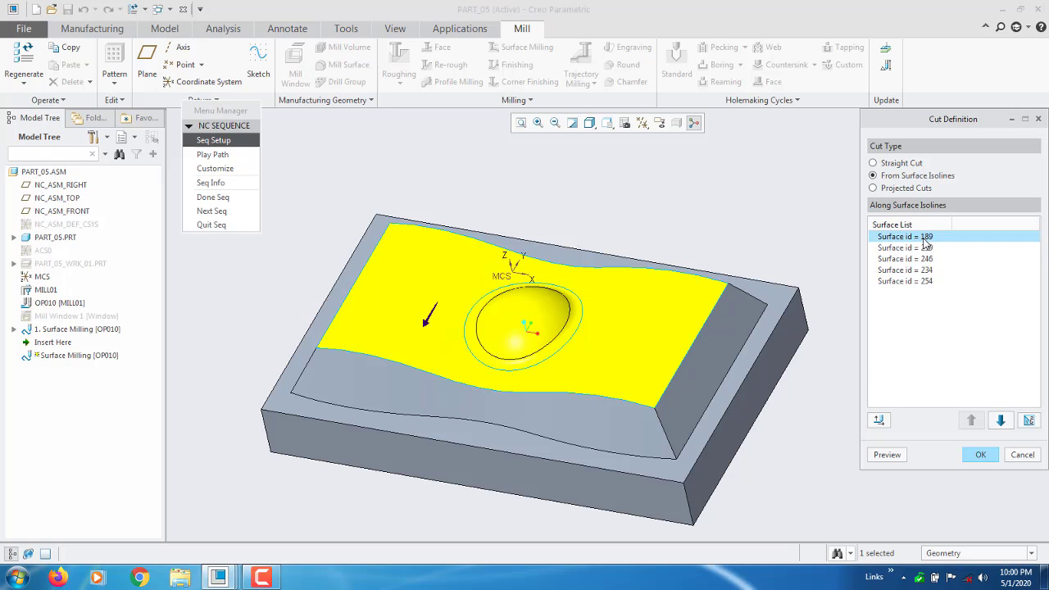
click(925, 248)
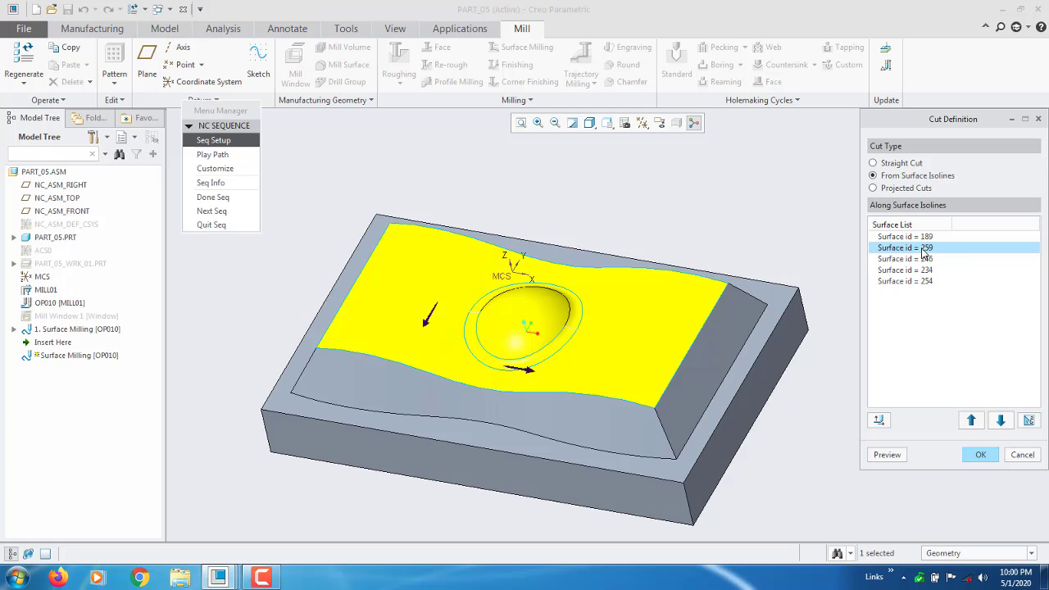
click(924, 259)
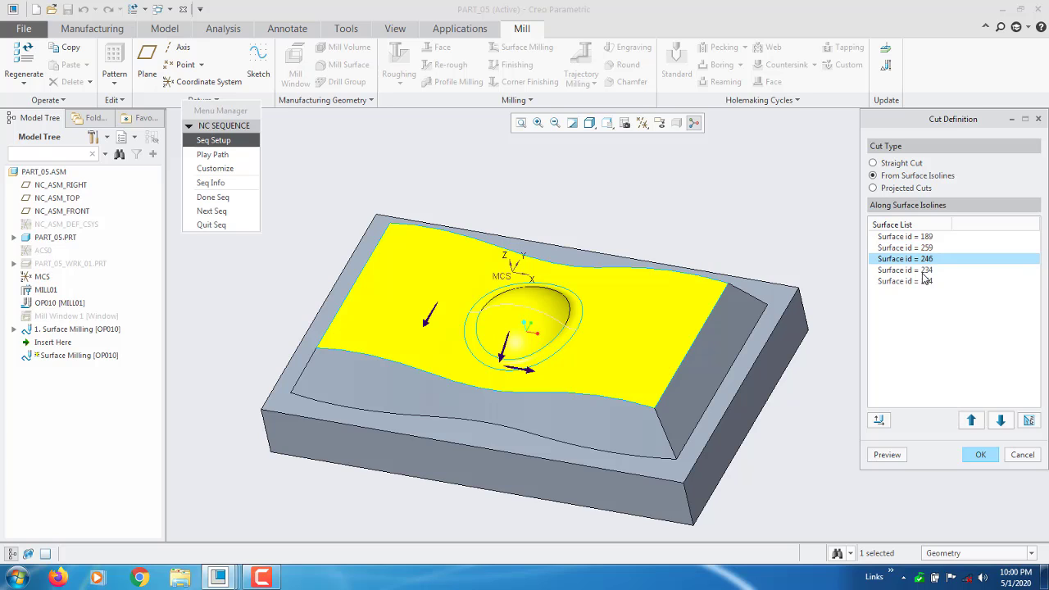
click(924, 271)
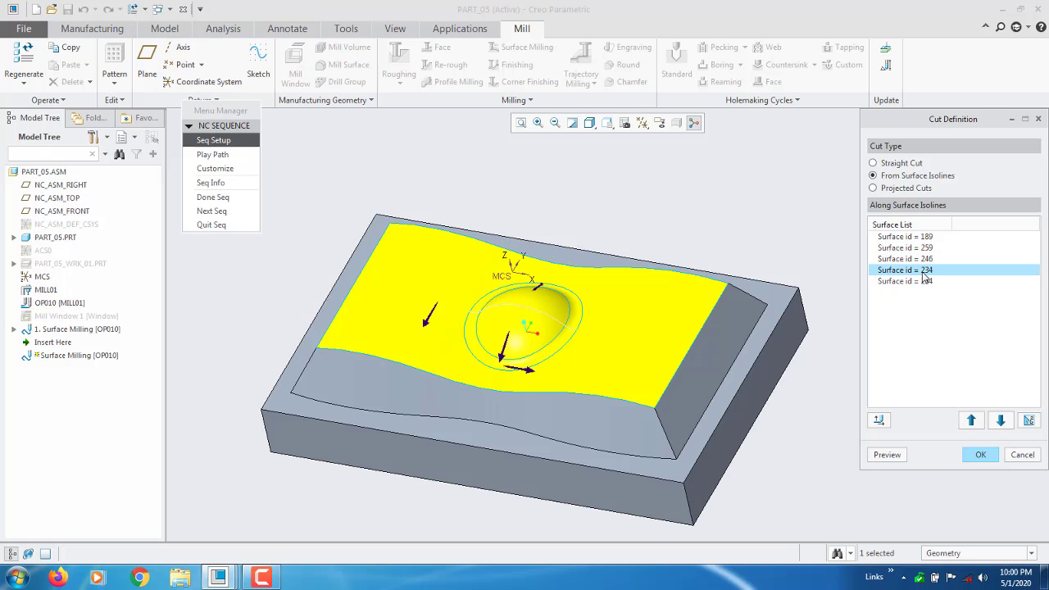
click(1023, 455)
Step: Highlight the wavy top surface, the rounded rim and the halves of the central recess to identify the individual faces
scroll(653, 295, up, 3)
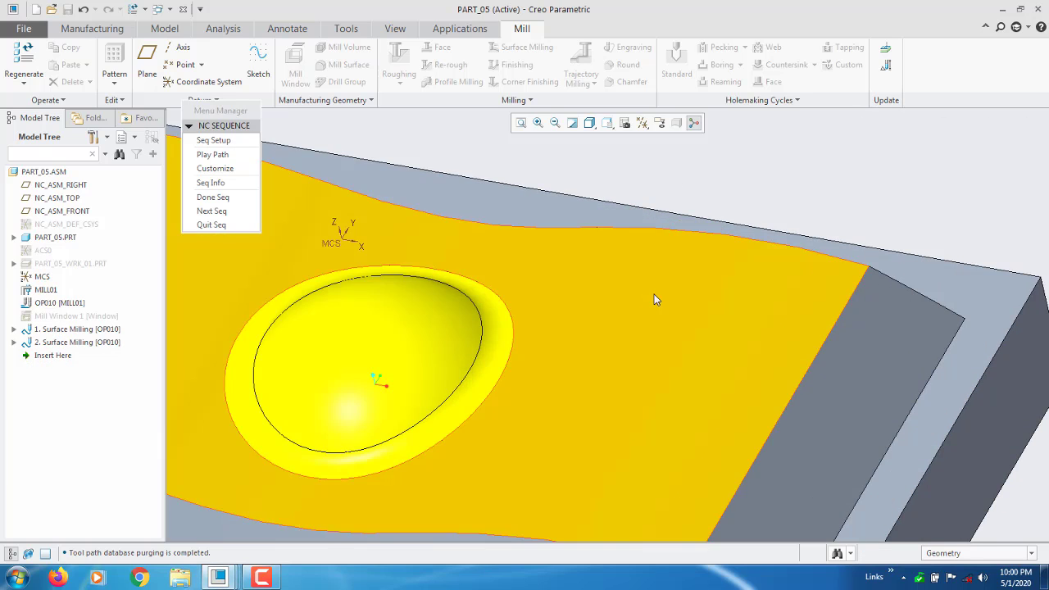
scroll(643, 385, down, 2)
click(664, 373)
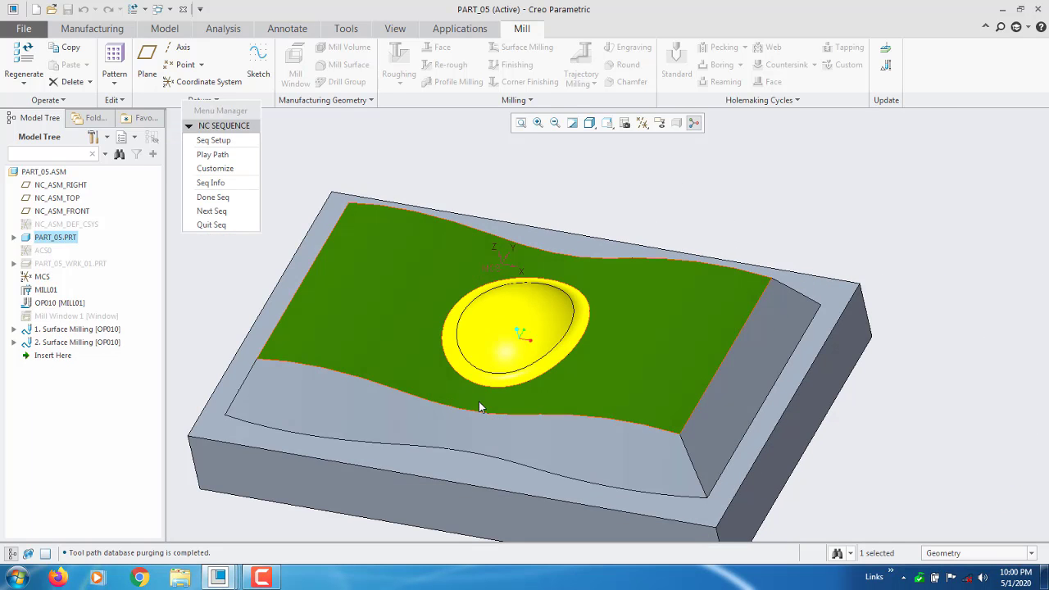
click(493, 382)
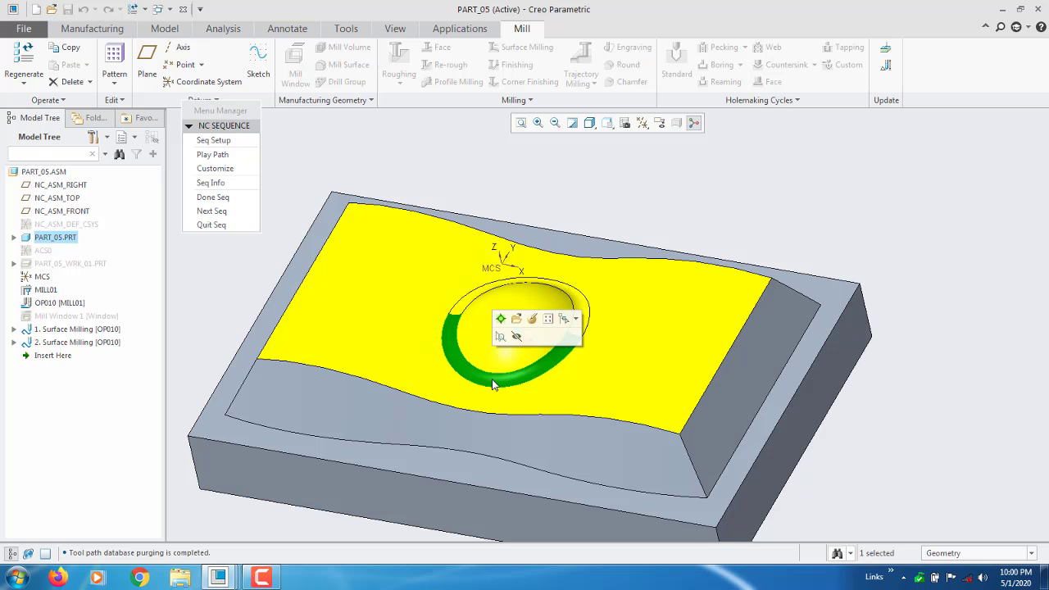
scroll(578, 317, up, 4)
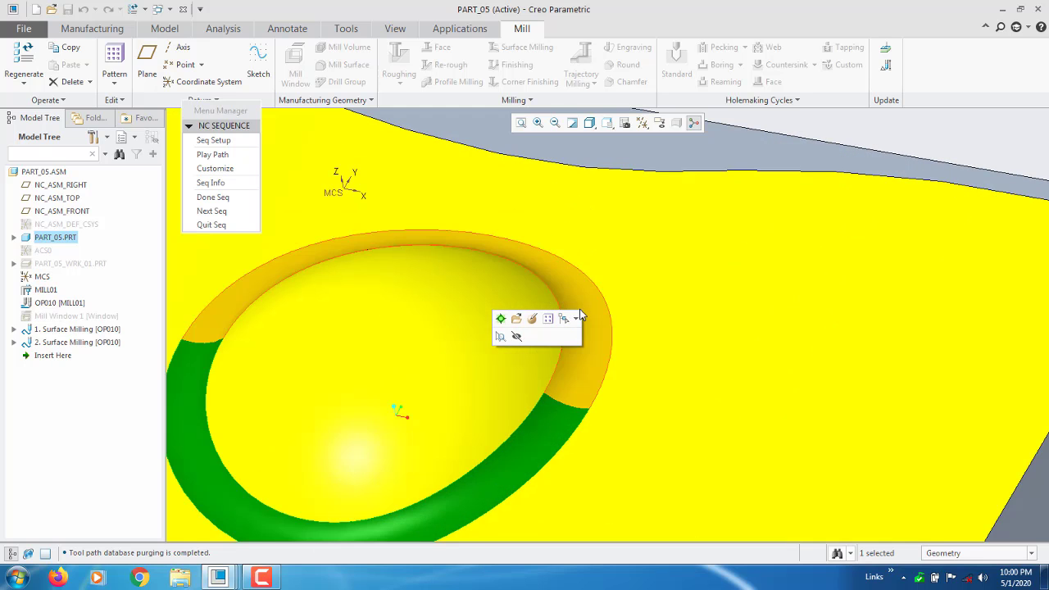
click(417, 424)
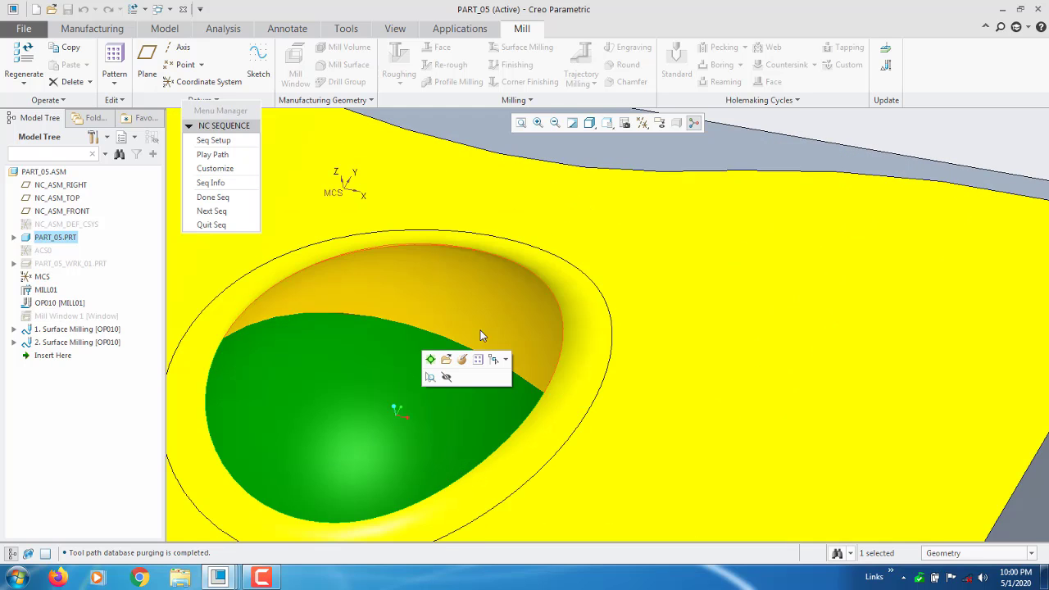
key(ctrl+d)
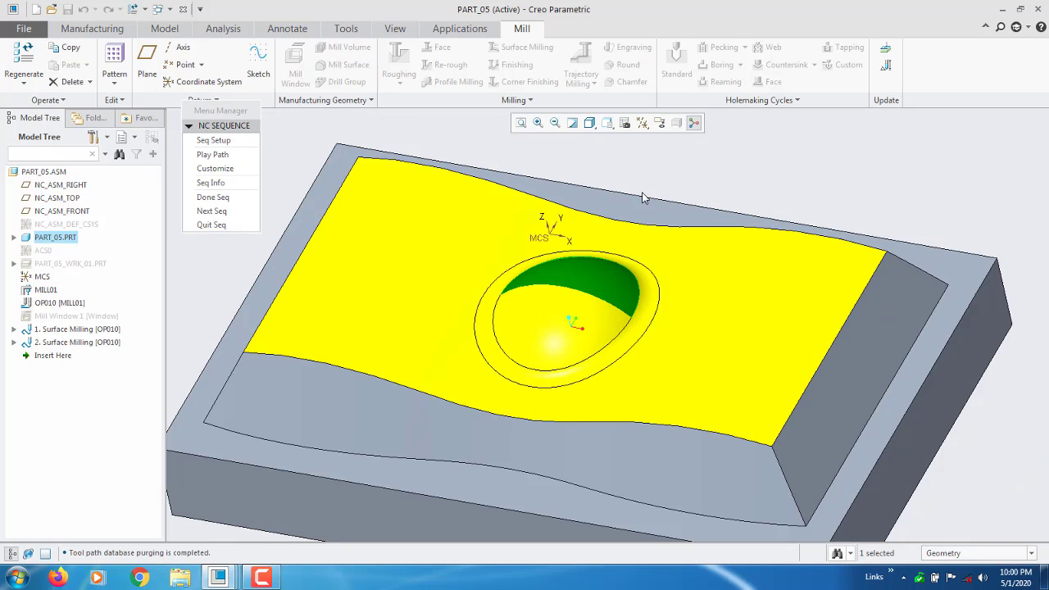
Step: Set the cut type to From Surface Isolines, check surface 189's cut direction, and accept the cut definition
click(211, 144)
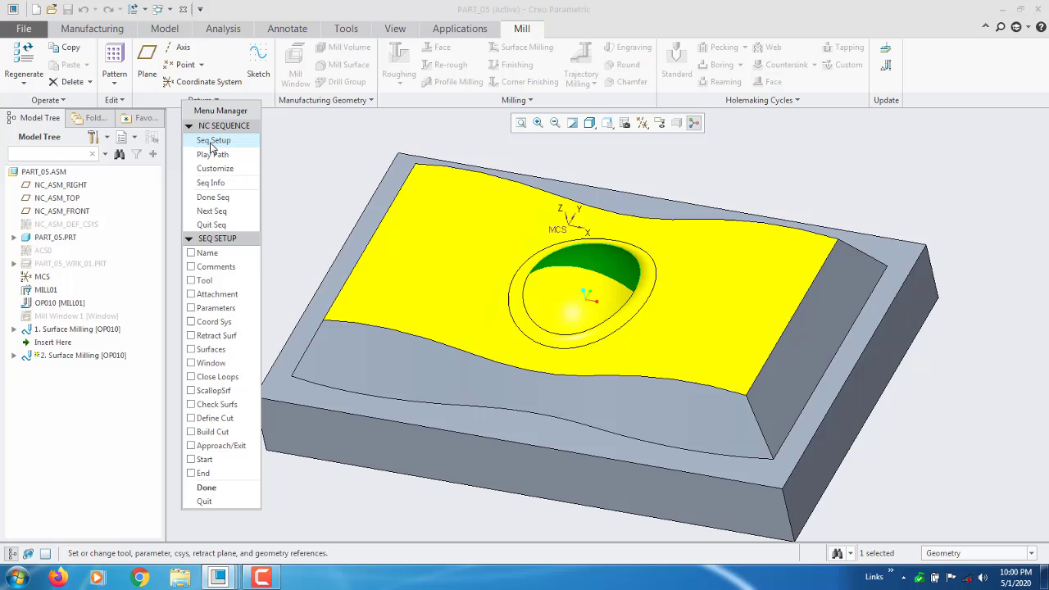
click(219, 419)
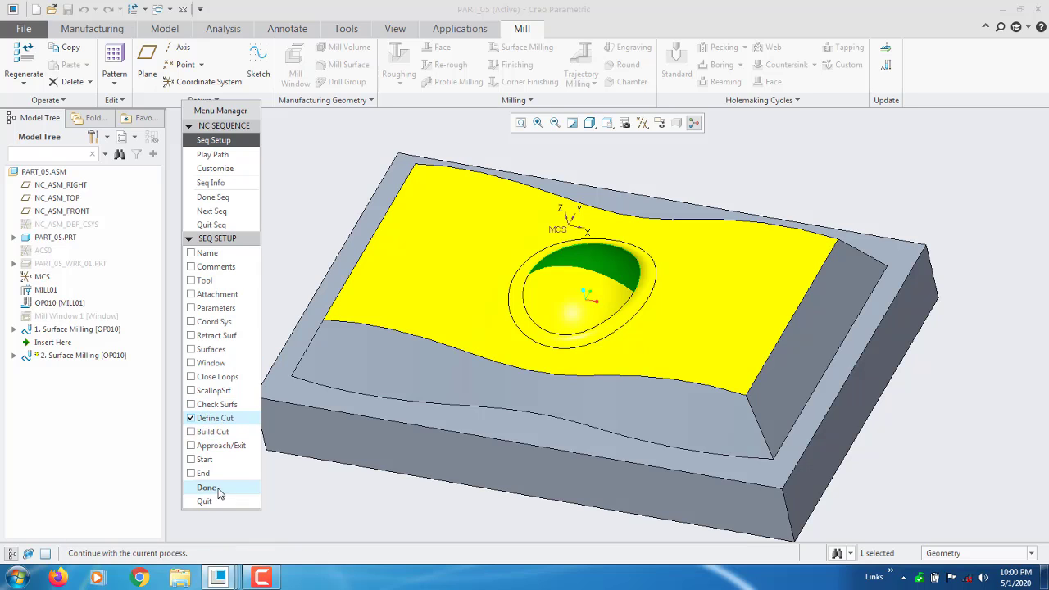
click(206, 488)
click(873, 175)
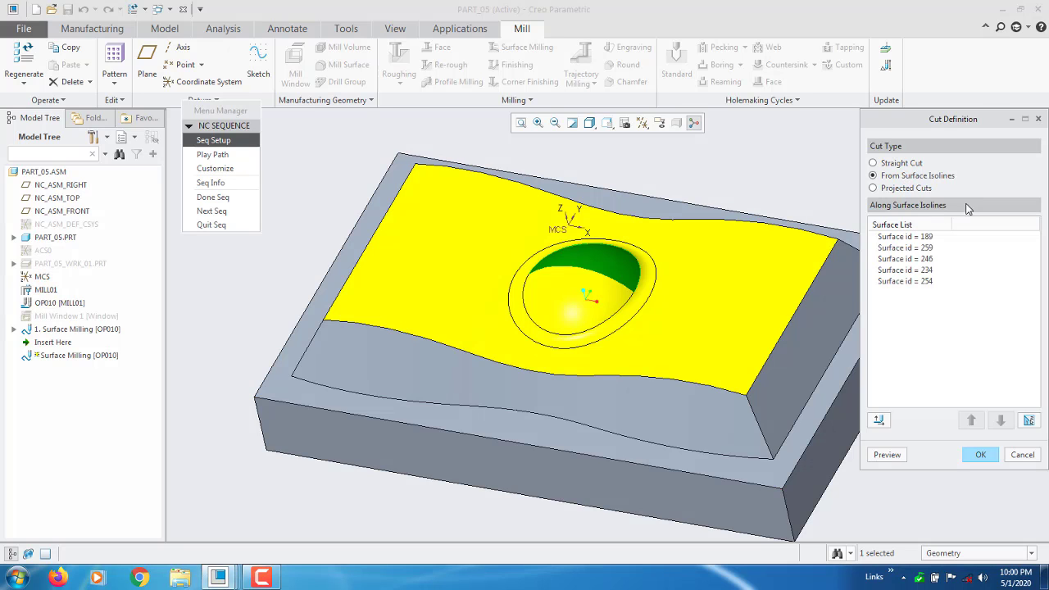
drag(975, 121, 243, 110)
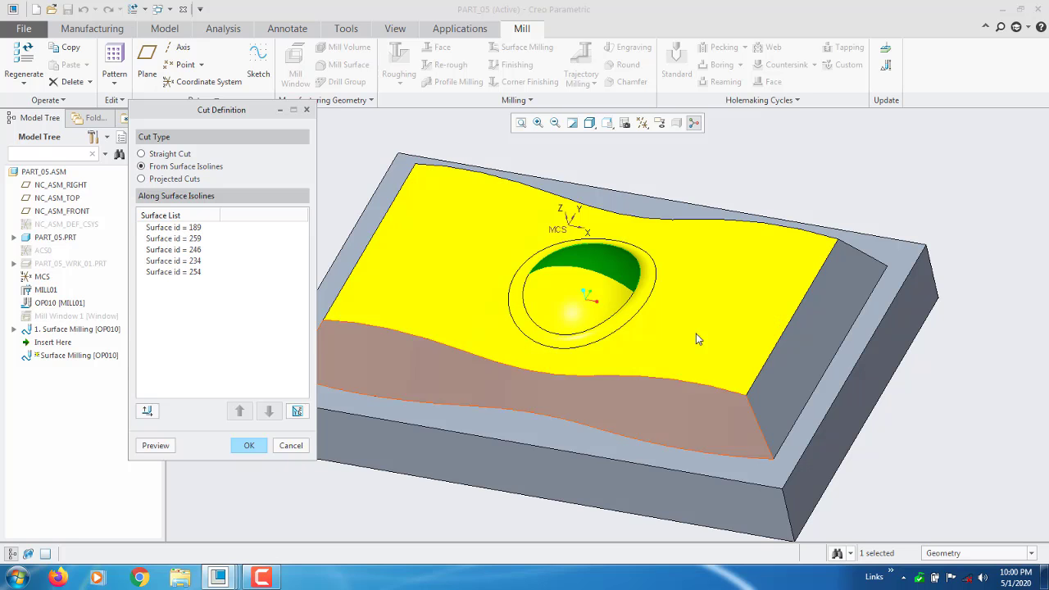
click(168, 228)
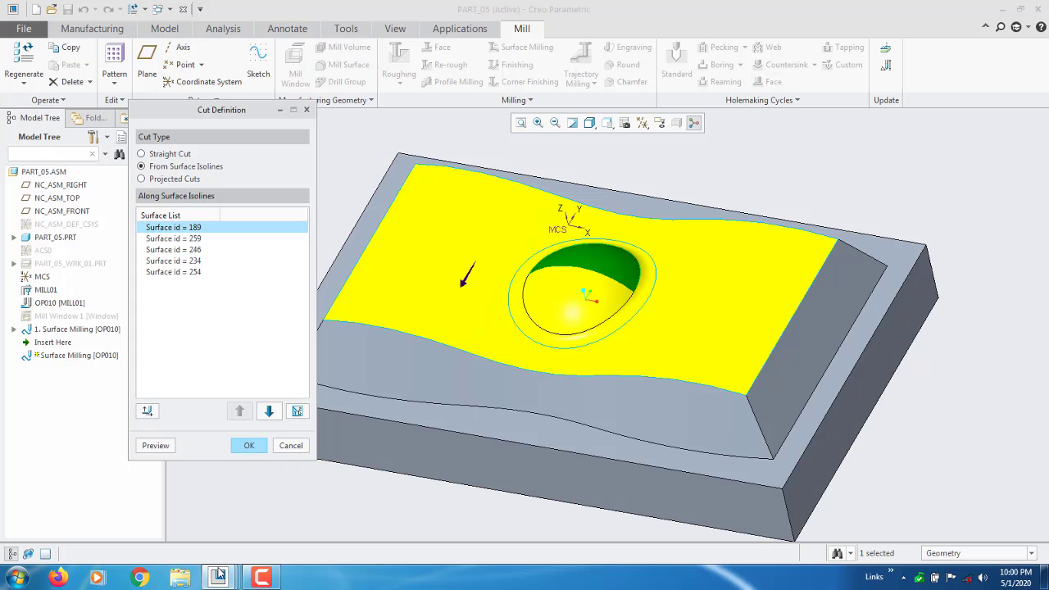
click(250, 446)
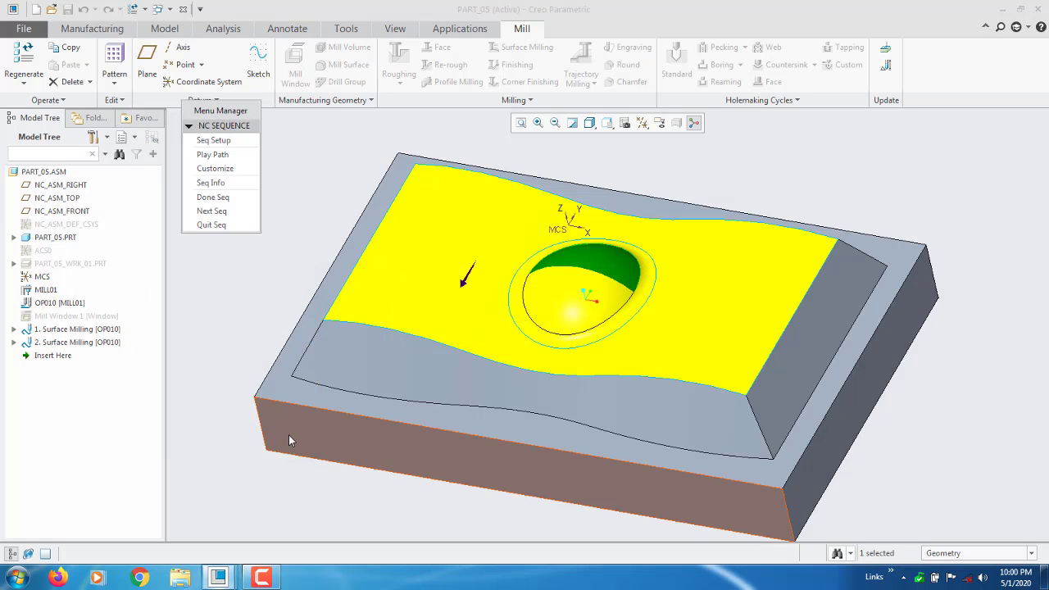
Step: Play the isoline tool path on screen from the slowest display speed and speed it up during playback
click(213, 154)
click(235, 268)
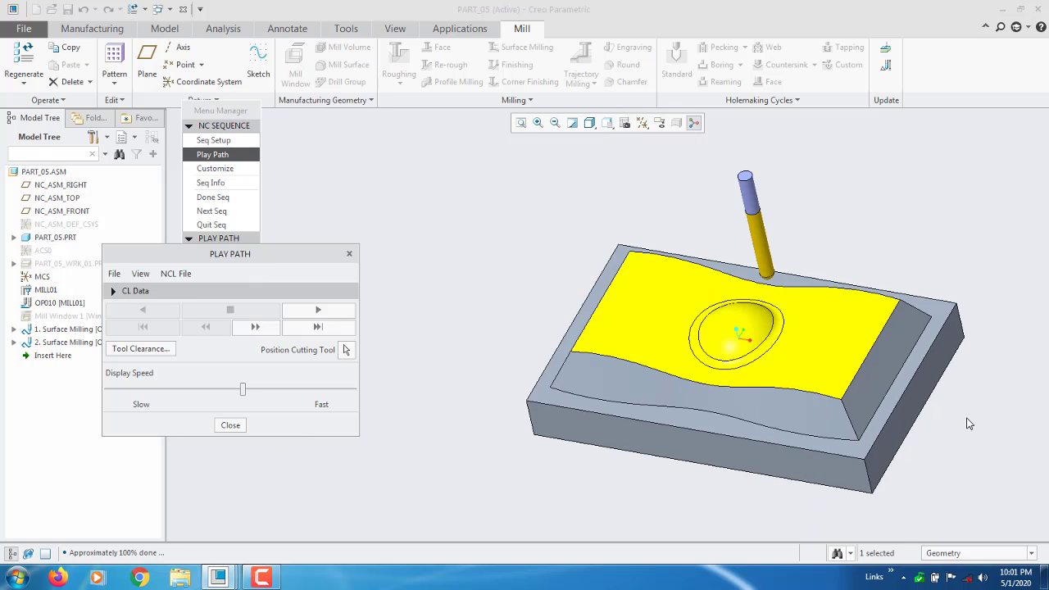
drag(301, 259, 240, 277)
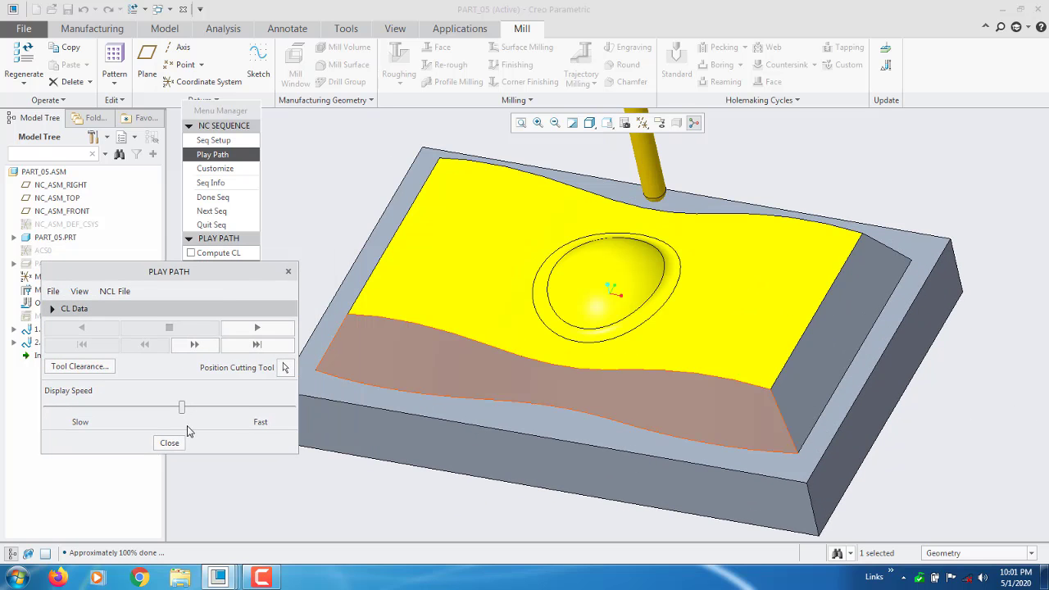
drag(182, 409, 47, 408)
click(257, 329)
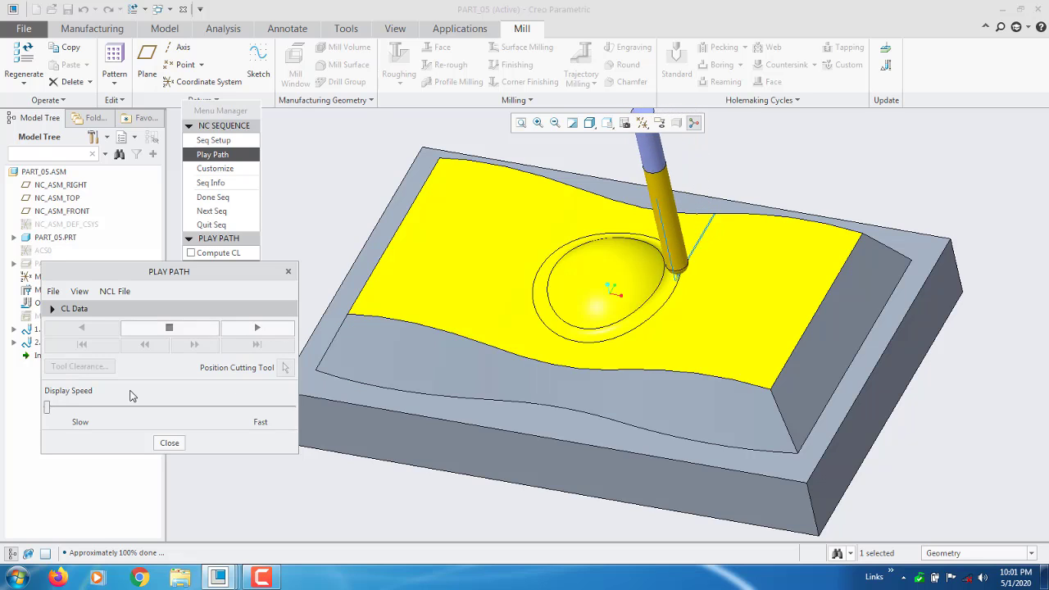
mouse_move(47, 408)
mouse_down()
mouse_move(141, 409)
mouse_move(129, 409)
mouse_up()
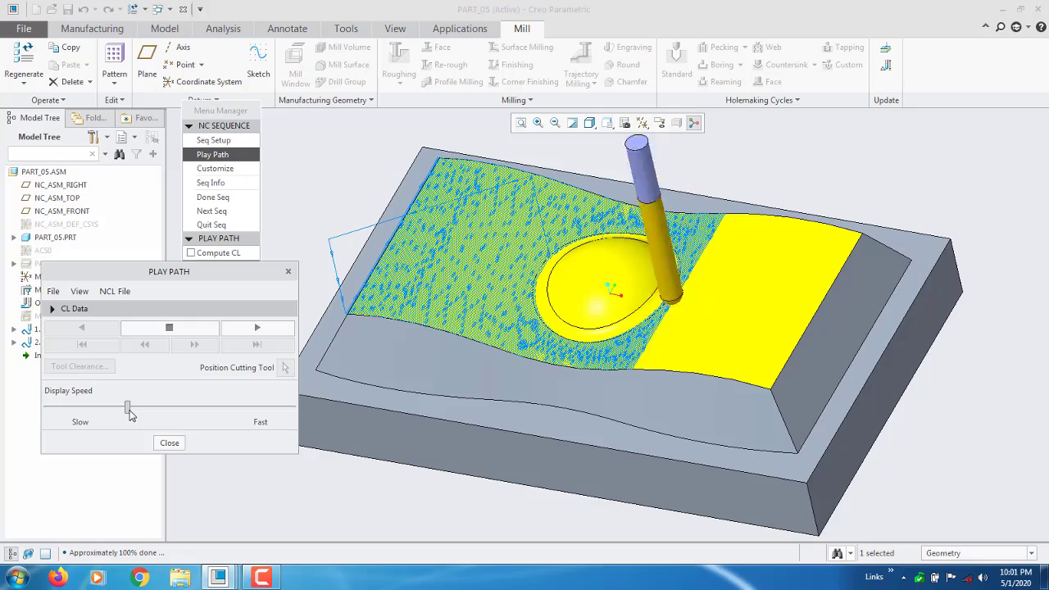
drag(130, 413, 150, 410)
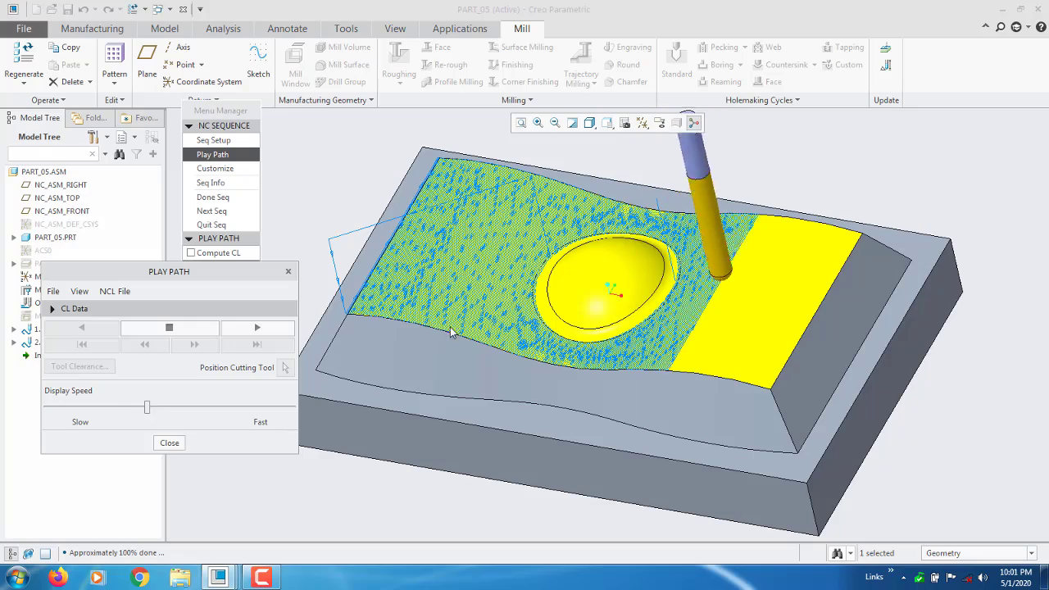
Step: Follow the isoline tool path from the wavy surface into the recess rim, slowing playback to the slowest display speed for the rim passes
scroll(596, 303, up, 5)
scroll(596, 303, down, 5)
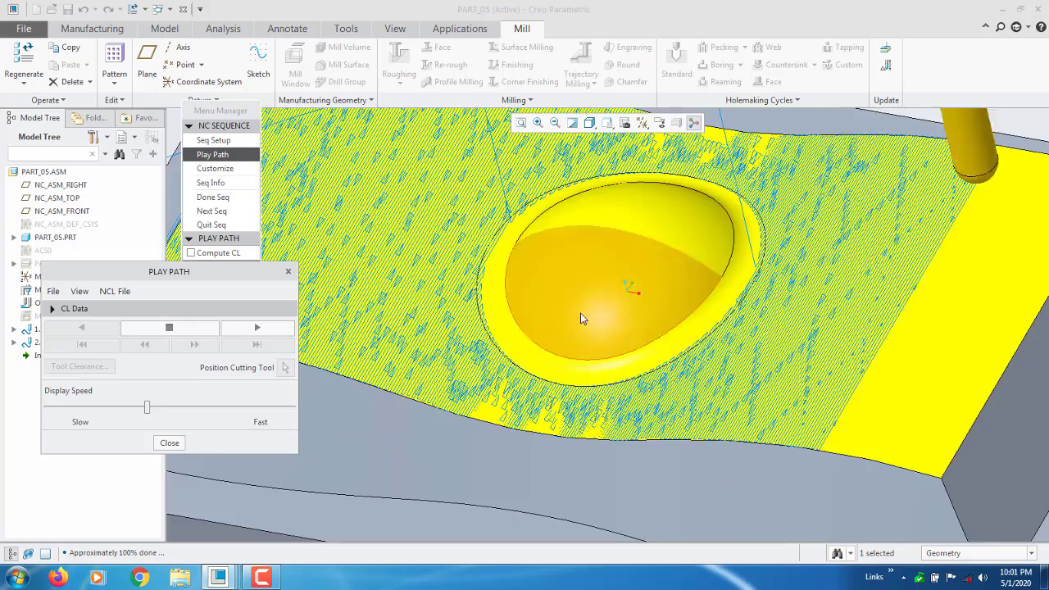
drag(148, 410, 47, 408)
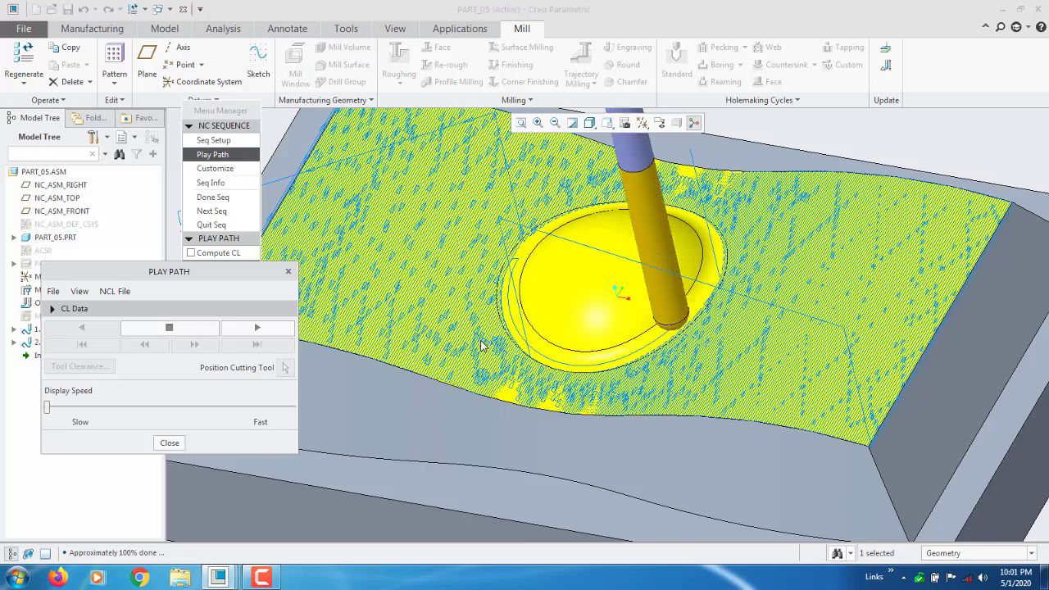
scroll(483, 348, up, 2)
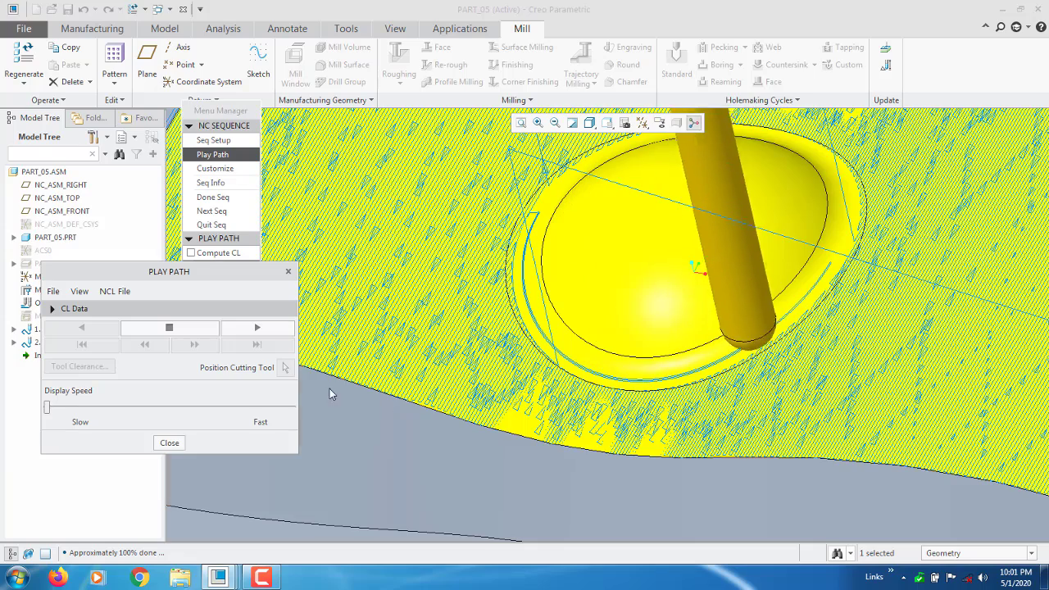
drag(47, 407, 113, 410)
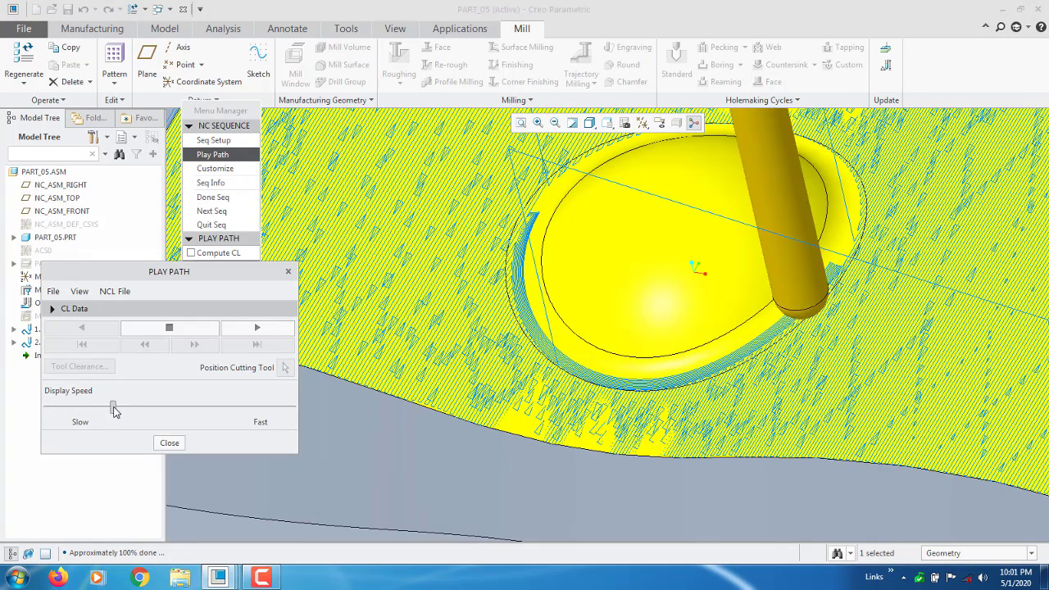
drag(113, 410, 50, 411)
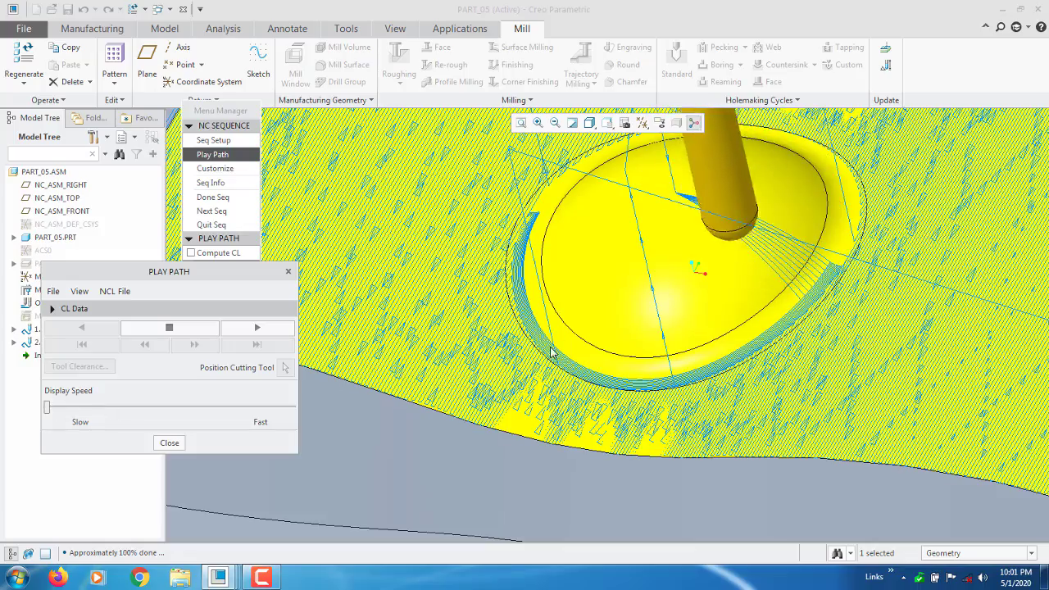
Step: Watch the tool path cut the inside of the recess, raising the display speed gradually until playback finishes
mouse_move(551, 352)
middle_down()
mouse_move(548, 323)
mouse_move(546, 346)
middle_up()
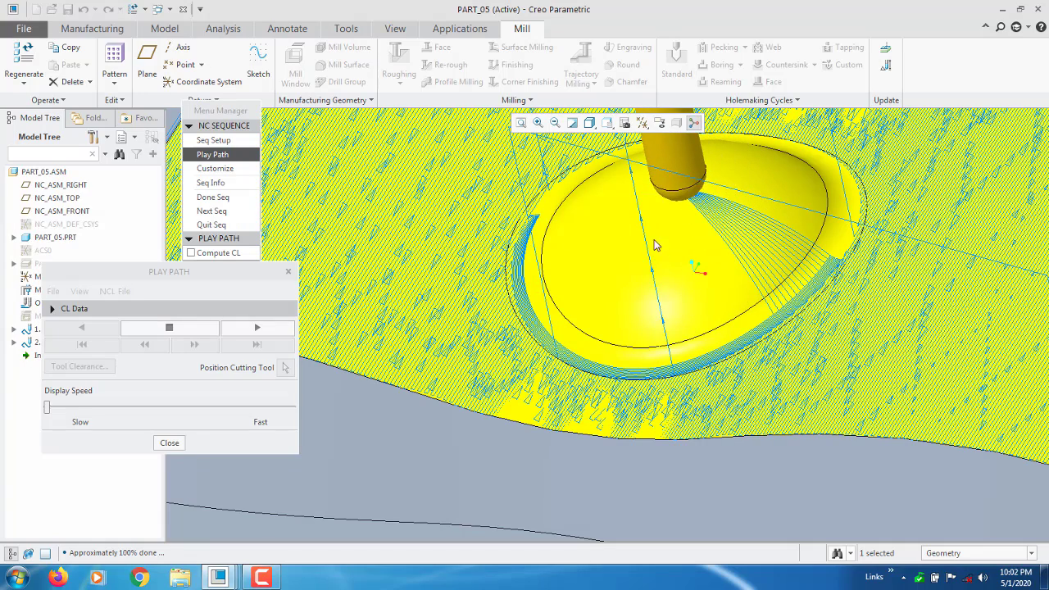
drag(48, 410, 101, 414)
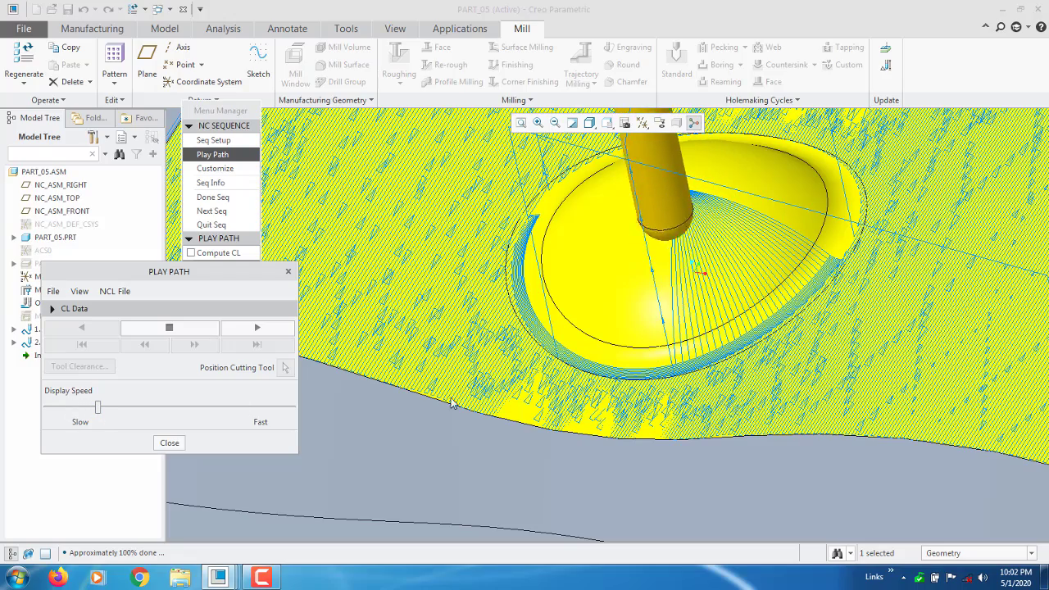
mouse_move(526, 421)
middle_down()
mouse_move(541, 415)
mouse_move(519, 417)
middle_up()
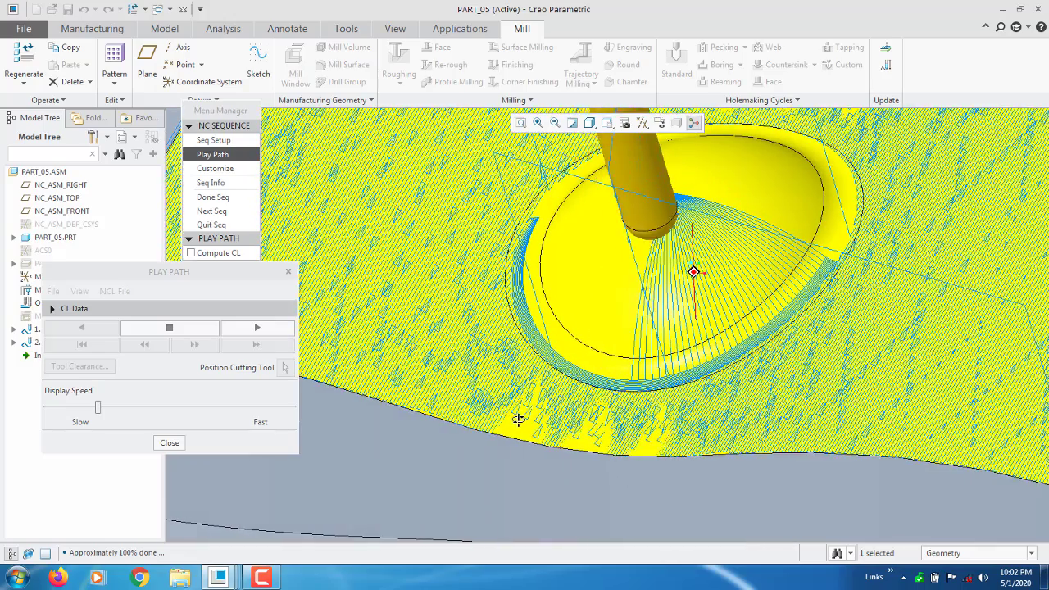
drag(98, 407, 121, 414)
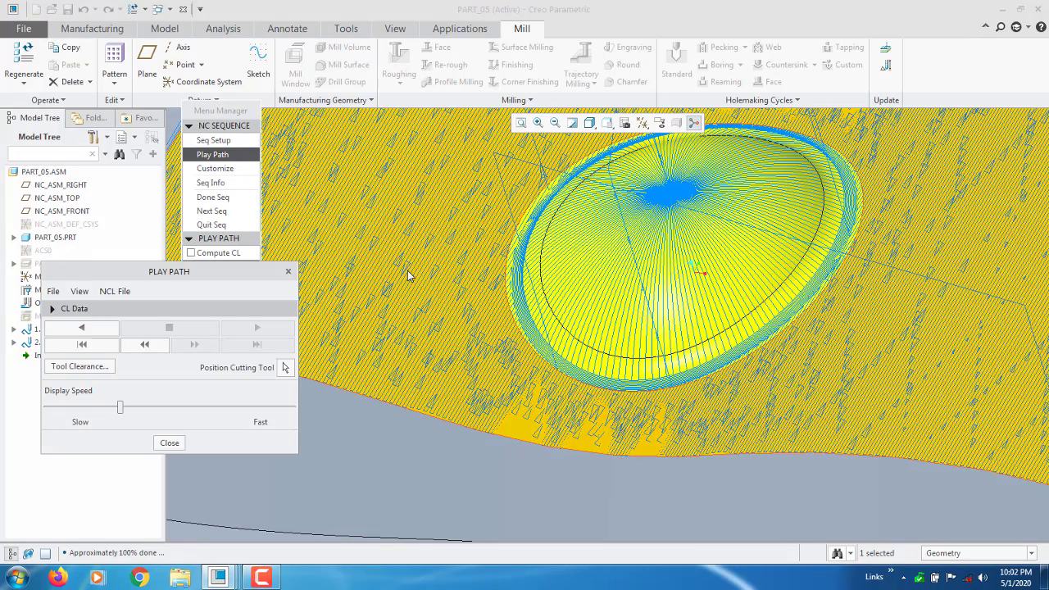
Step: Inspect the finished tool path around the recess rim with the selection filter set to Annotation, and close the playback
scroll(585, 407, down, 6)
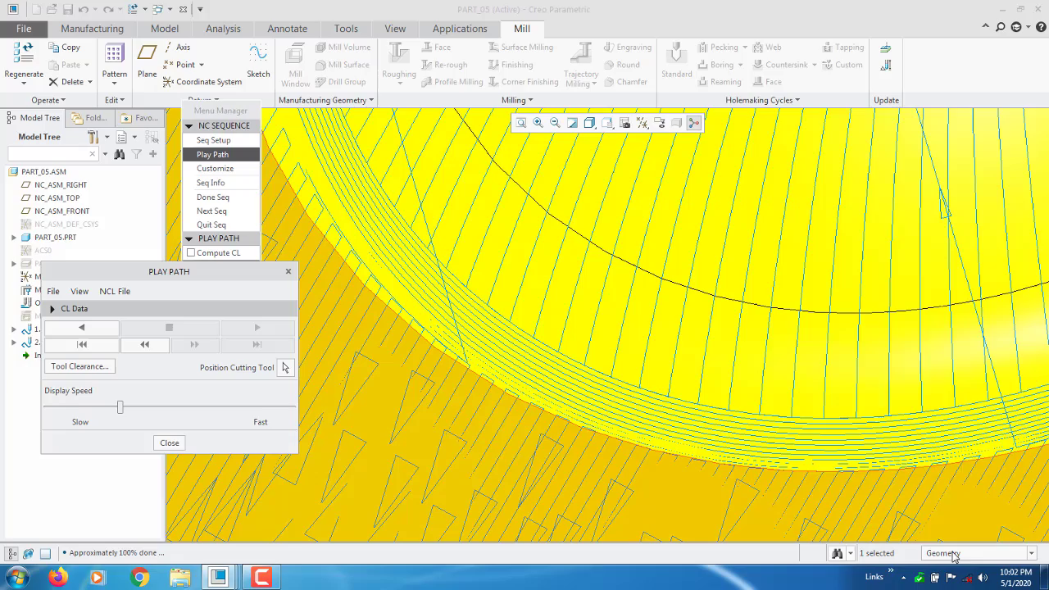
click(943, 553)
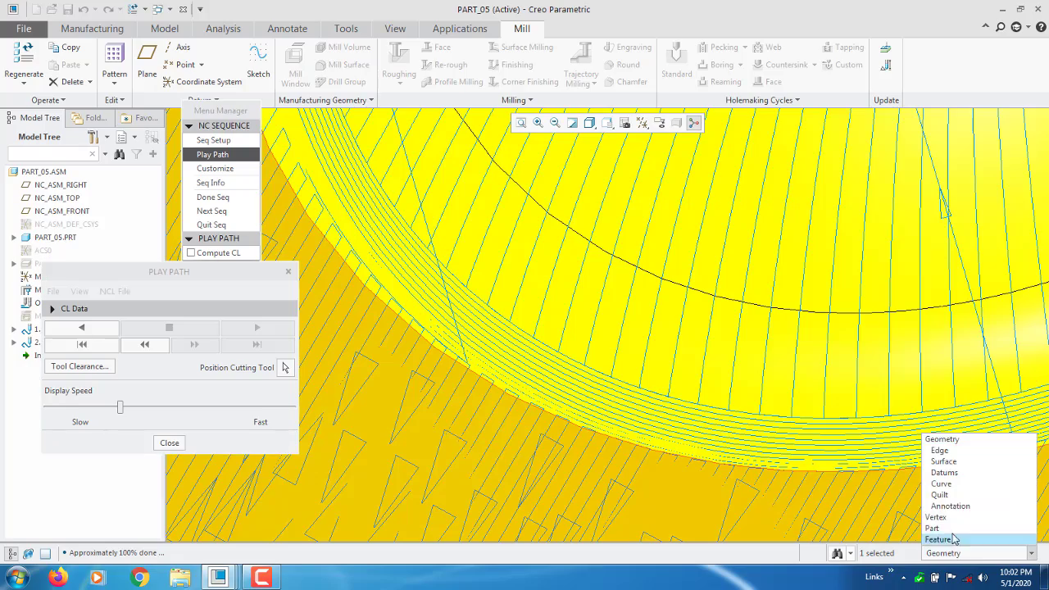
click(951, 507)
scroll(525, 449, up, 5)
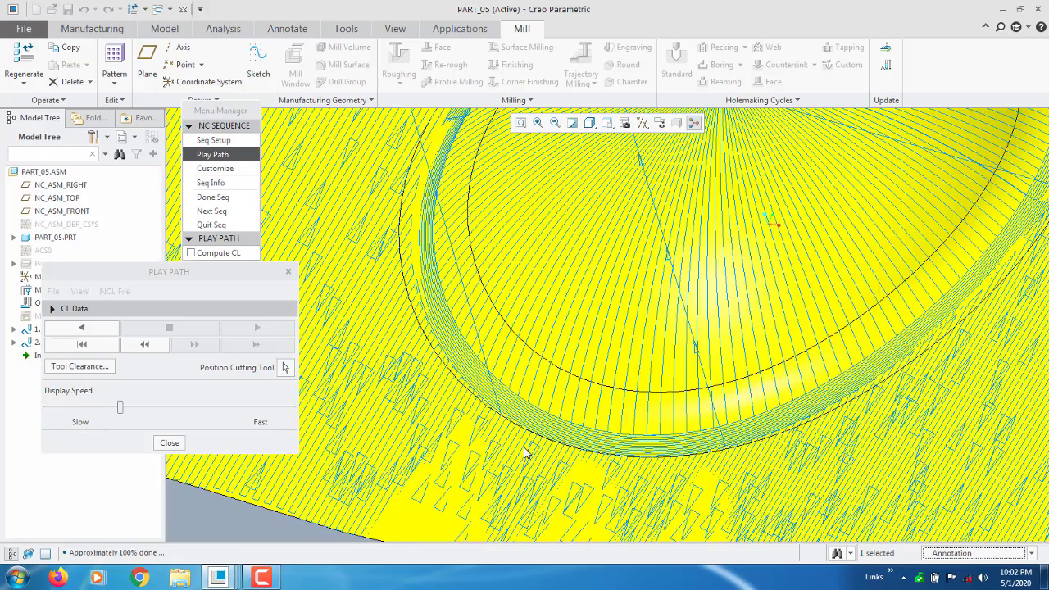
scroll(554, 390, up, 3)
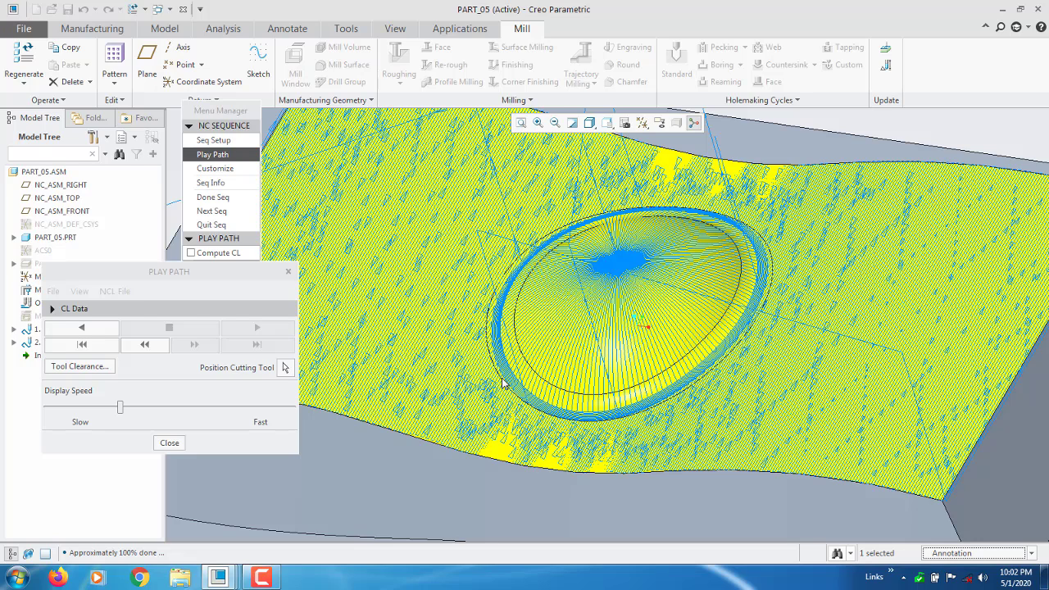
click(170, 443)
Step: Reopen the cut definition of the second surface milling sequence through its sequence setup
click(214, 141)
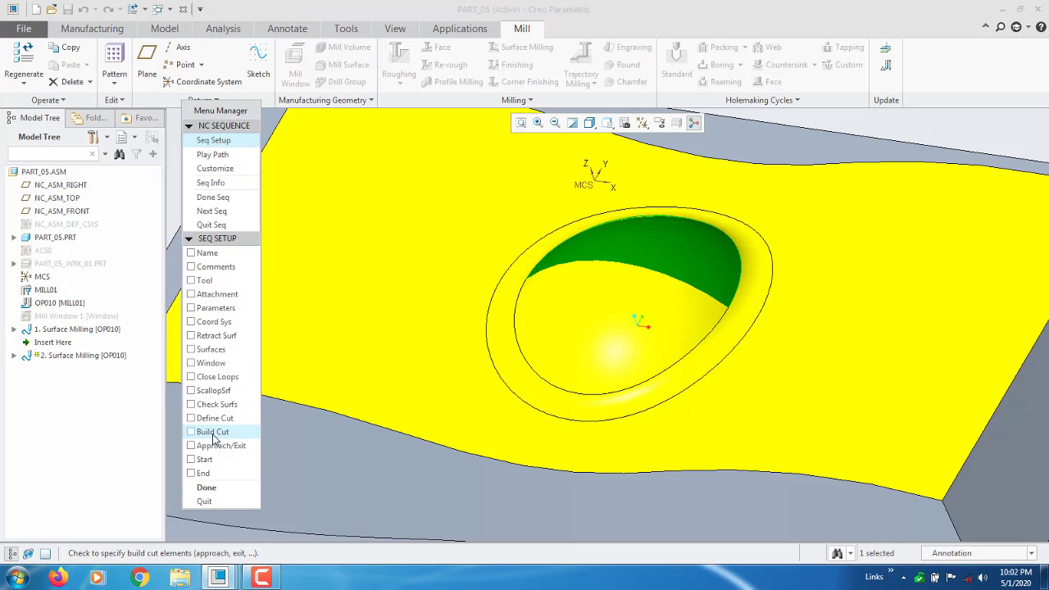
click(213, 419)
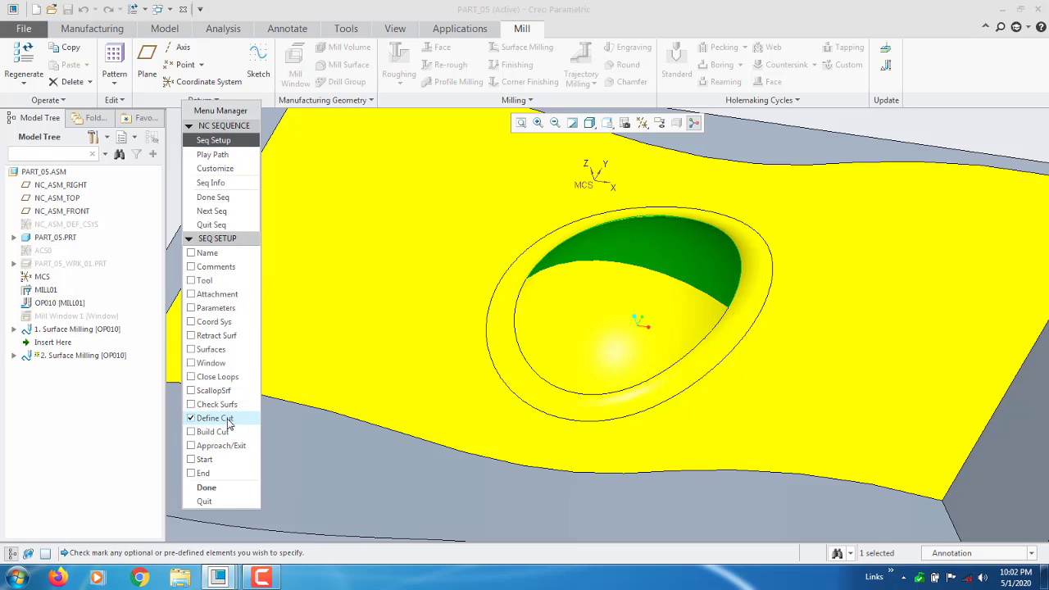
click(207, 487)
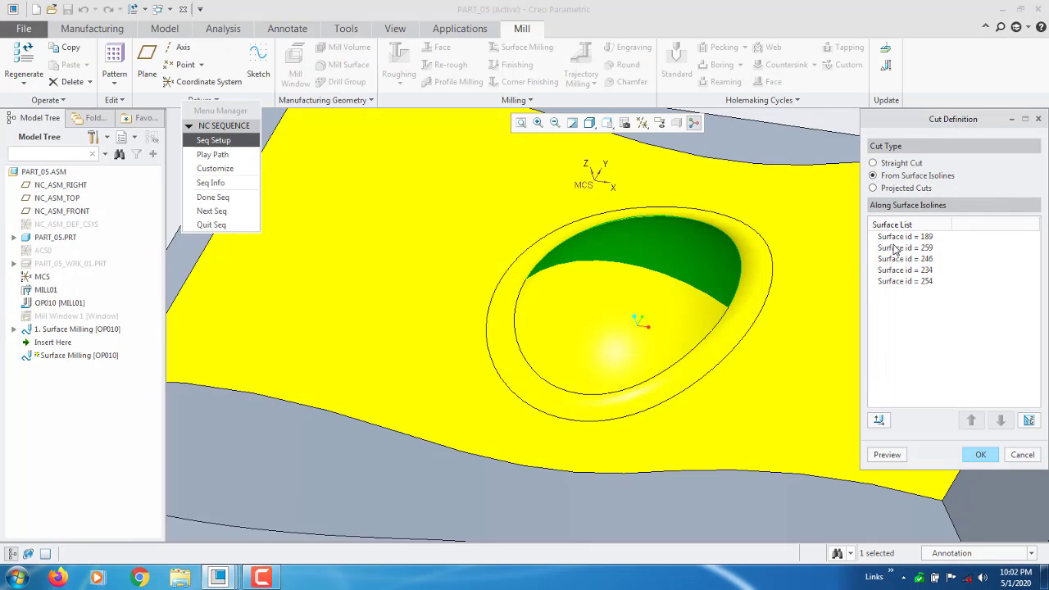
Step: Check the isoline cut directions of surfaces 189, 259, 246, 234 and 254 one after another
click(927, 237)
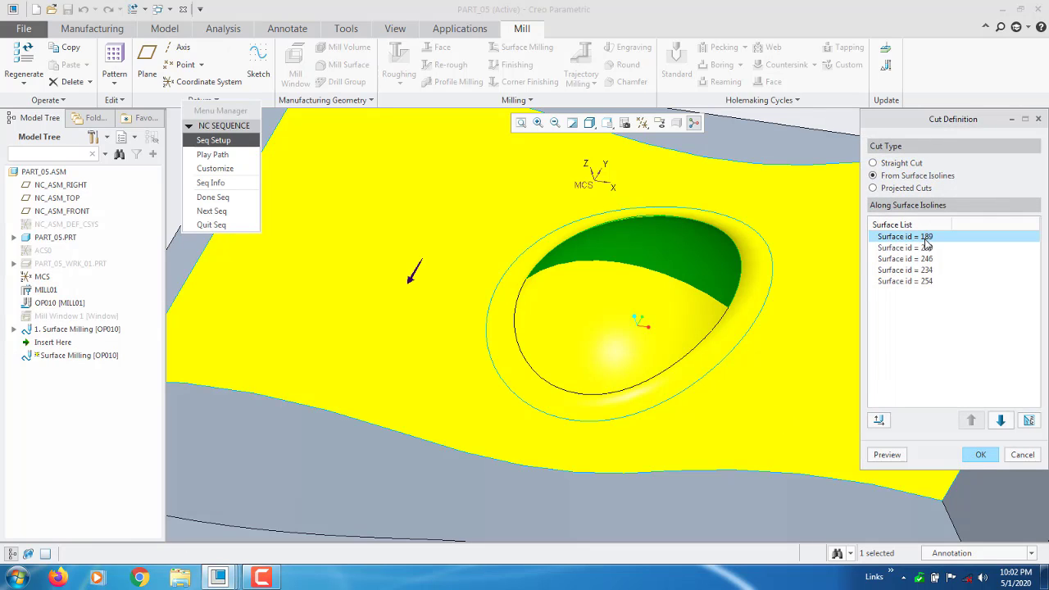
click(926, 249)
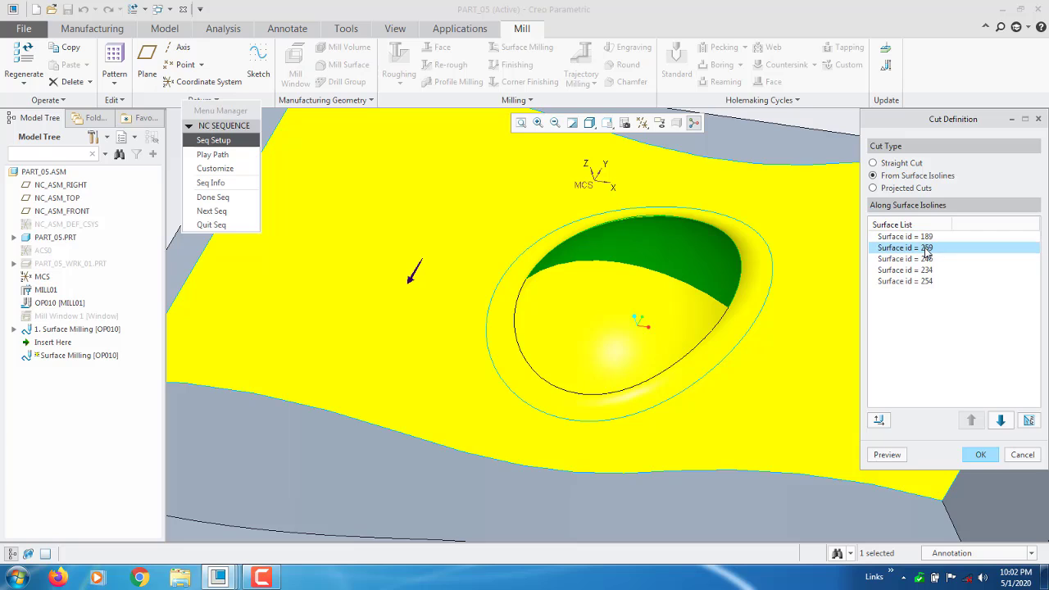
click(928, 259)
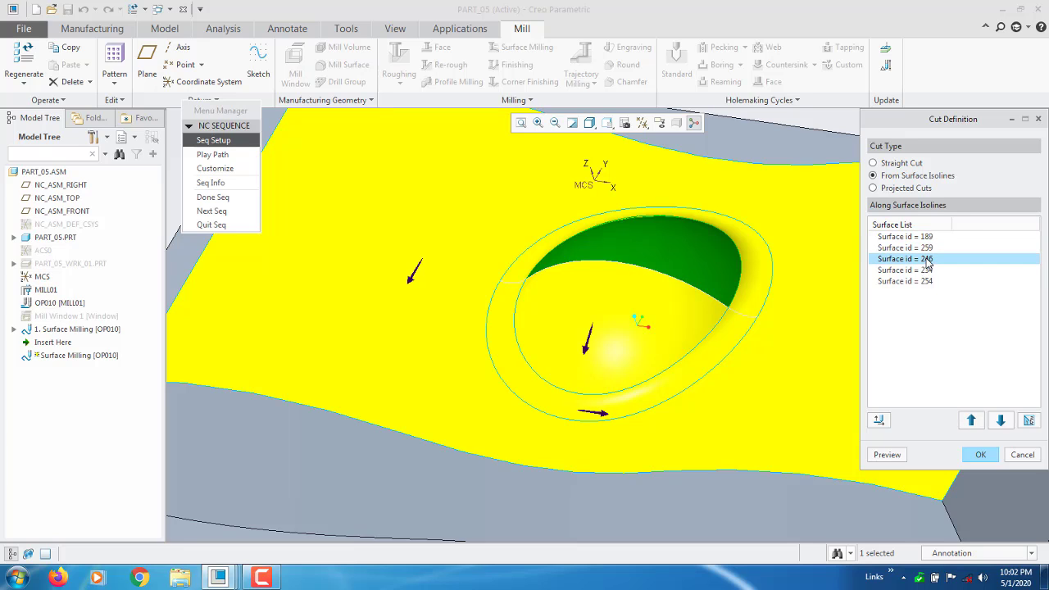
click(929, 270)
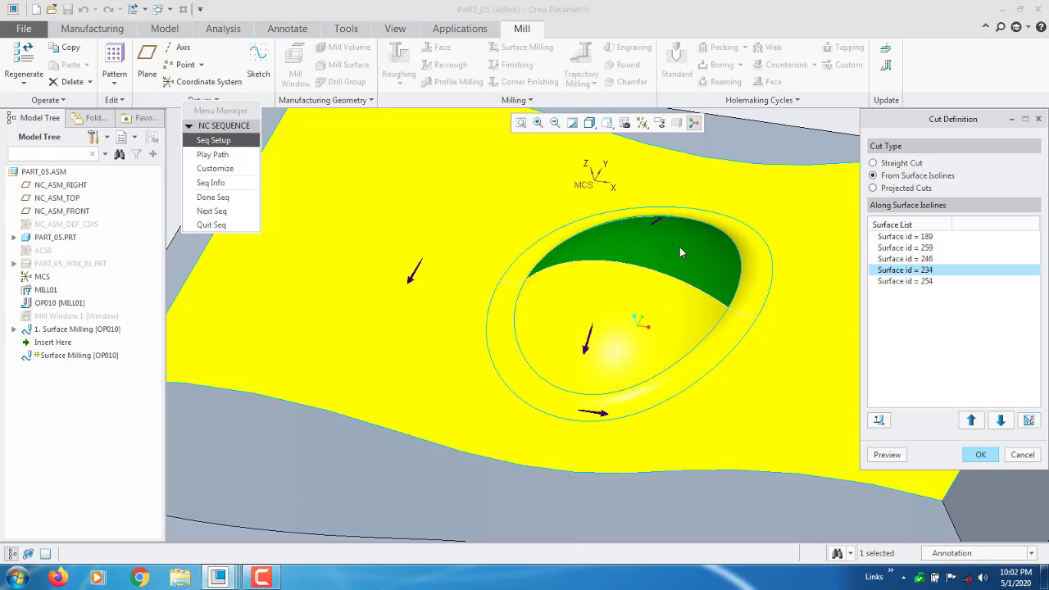
click(896, 283)
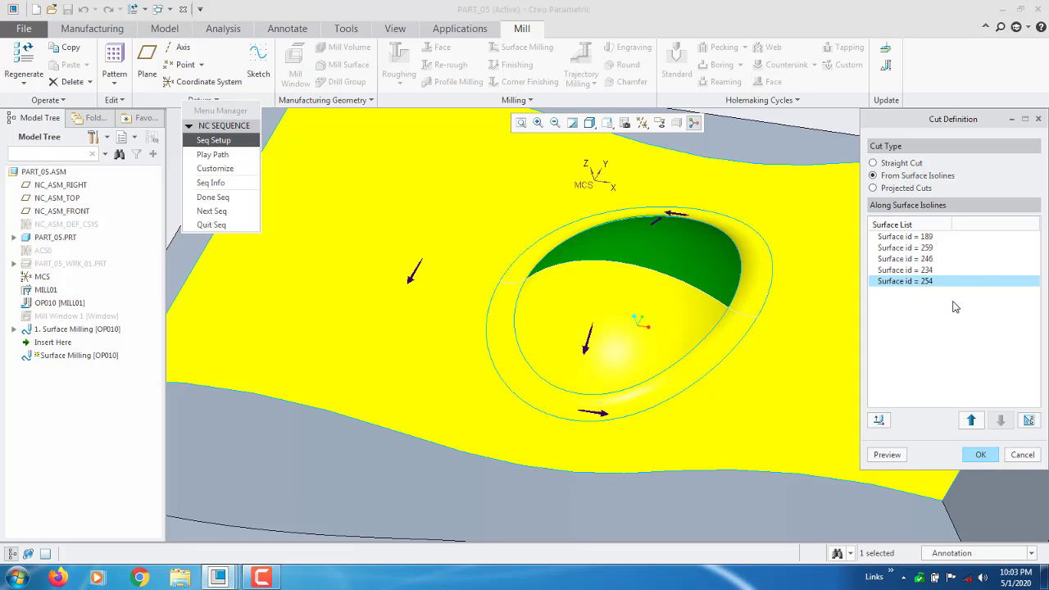
Step: Preview the isoline cuts on all surfaces and examine the cut lines around the recess up close
click(897, 457)
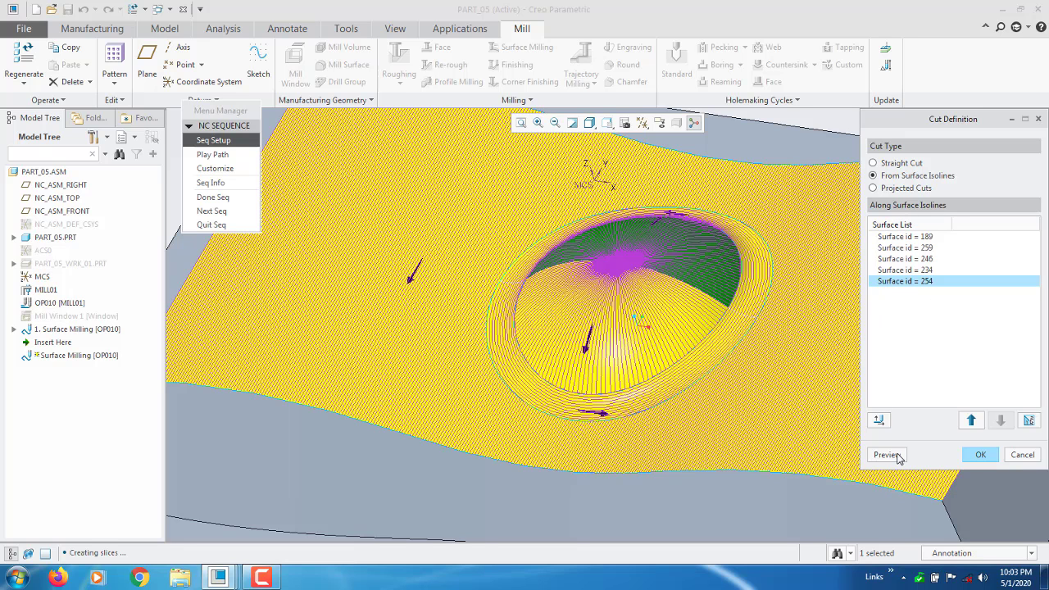
scroll(434, 414, up, 3)
scroll(434, 410, down, 4)
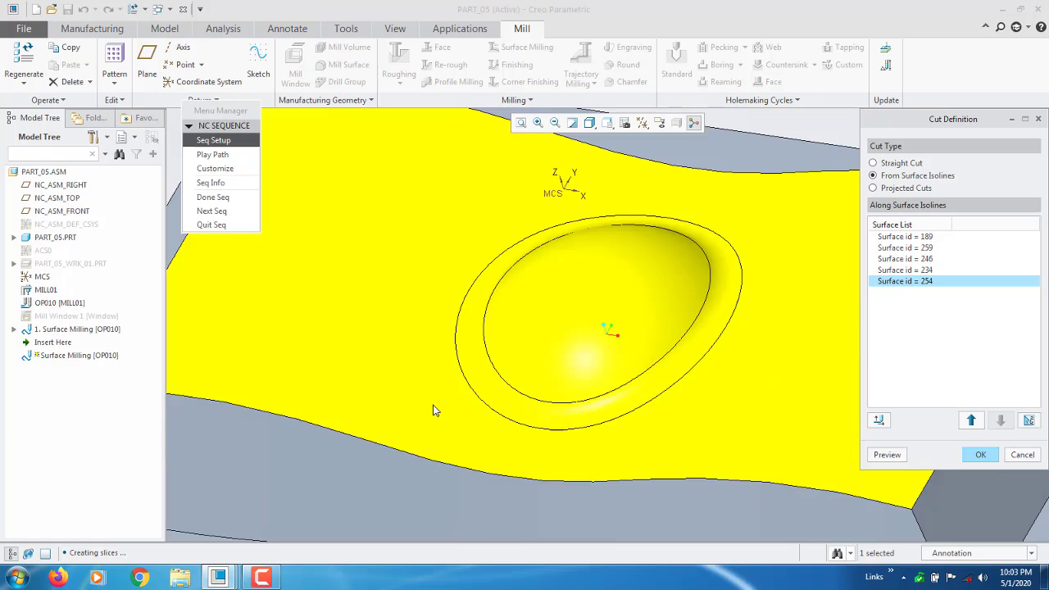
scroll(426, 426, up, 3)
scroll(467, 385, down, 3)
scroll(405, 418, up, 3)
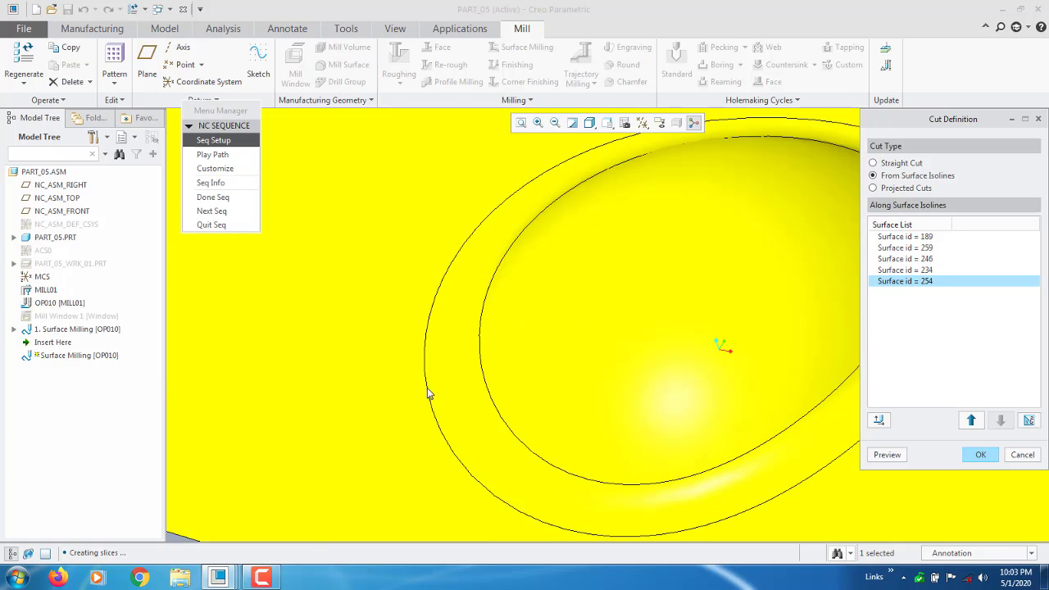
scroll(428, 393, down, 2)
scroll(536, 356, up, 2)
click(899, 458)
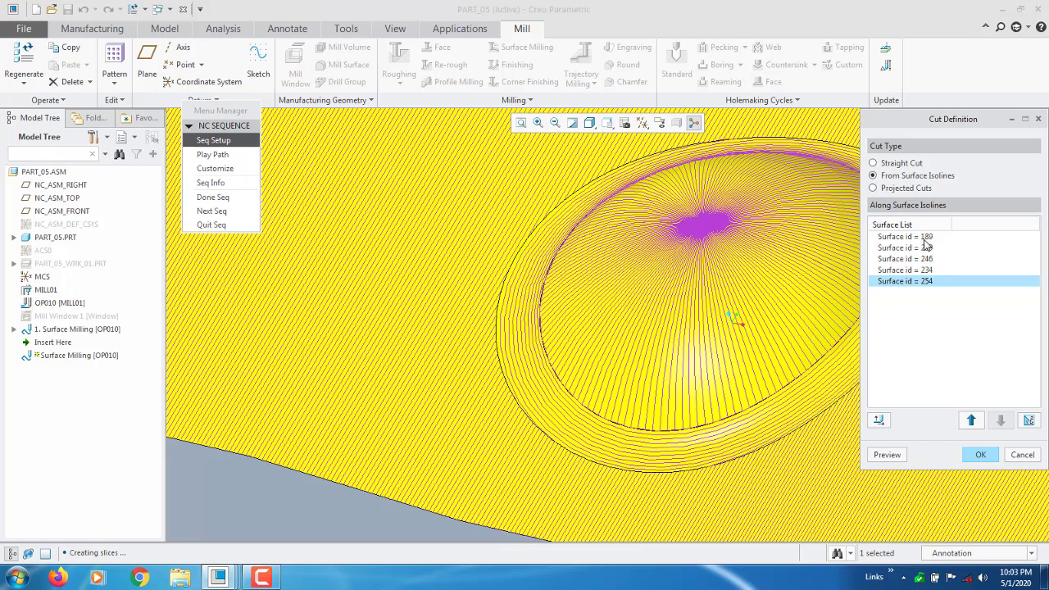
Step: Switch surface 189's isoline cut direction to the other surface direction, previewing the cuts before and after the change
click(898, 237)
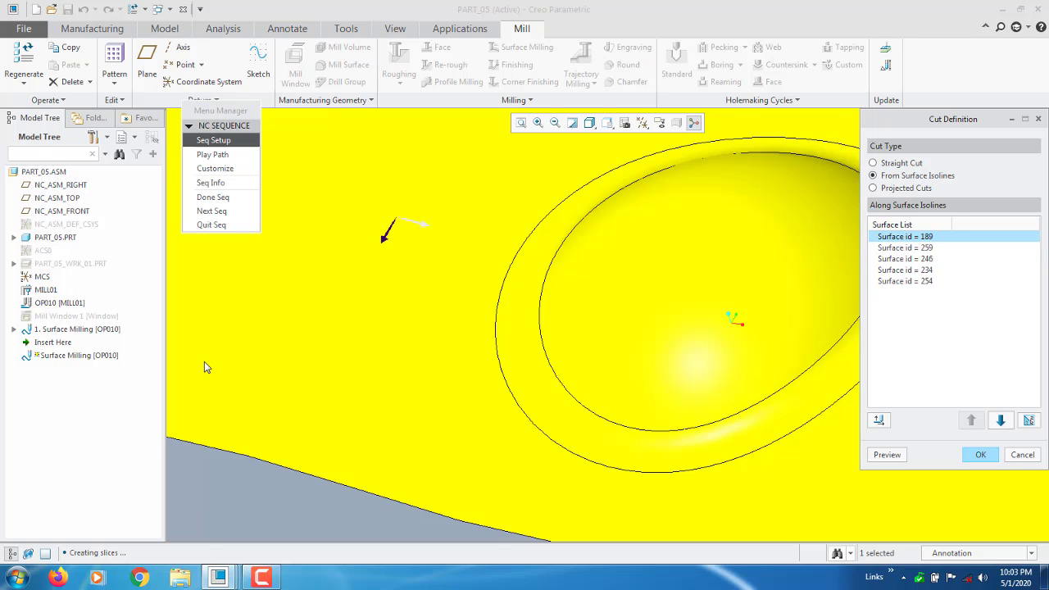
click(886, 455)
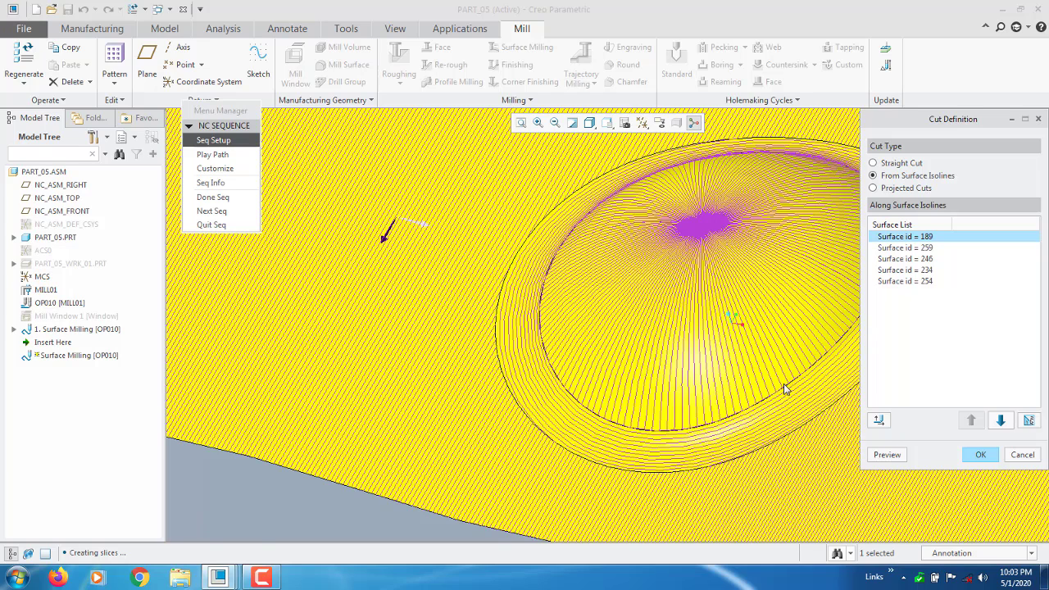
click(878, 421)
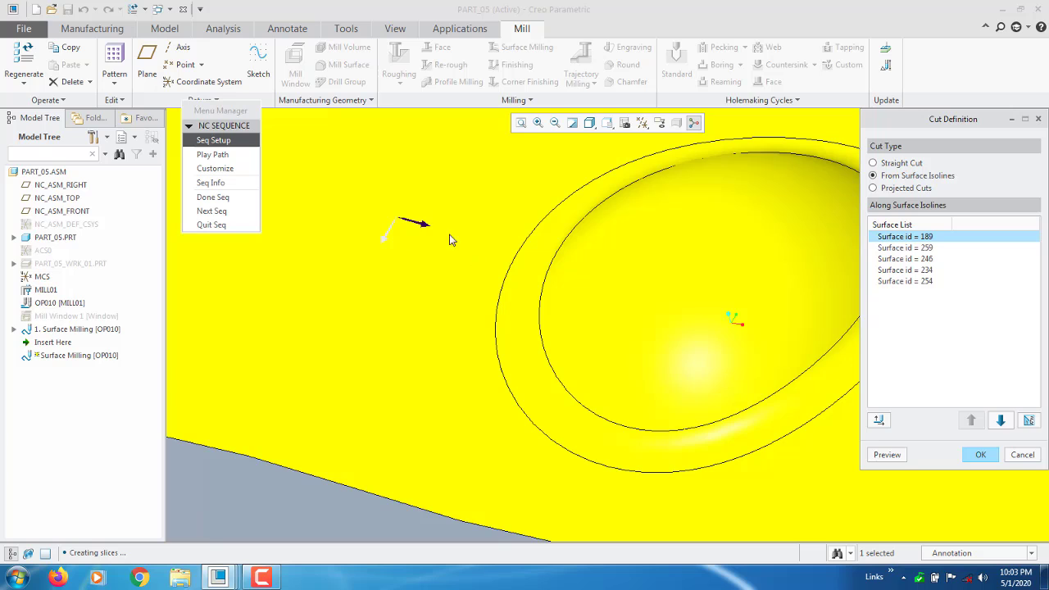
click(884, 455)
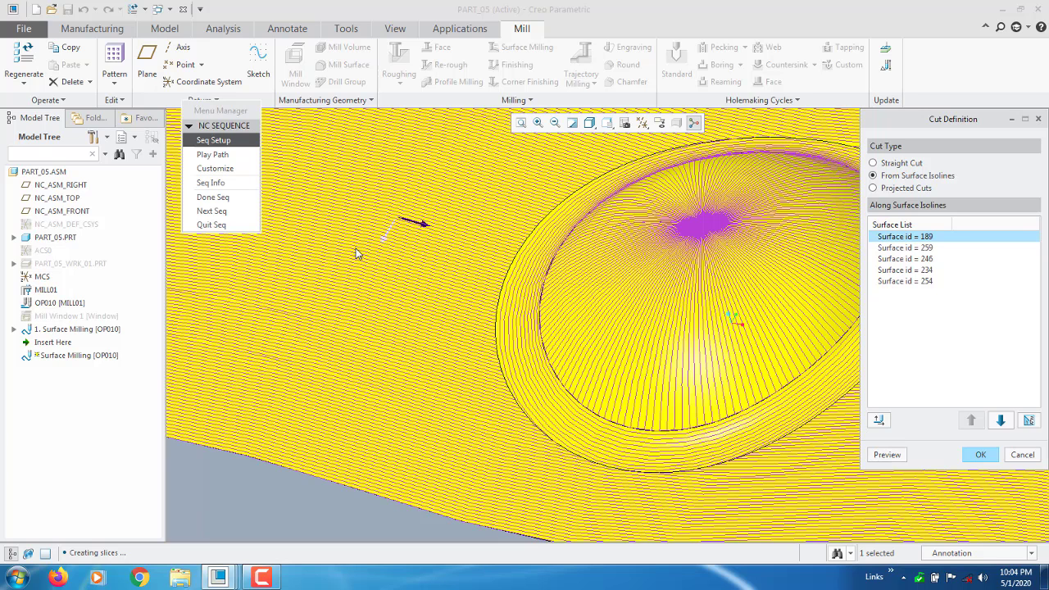
scroll(354, 343, down, 3)
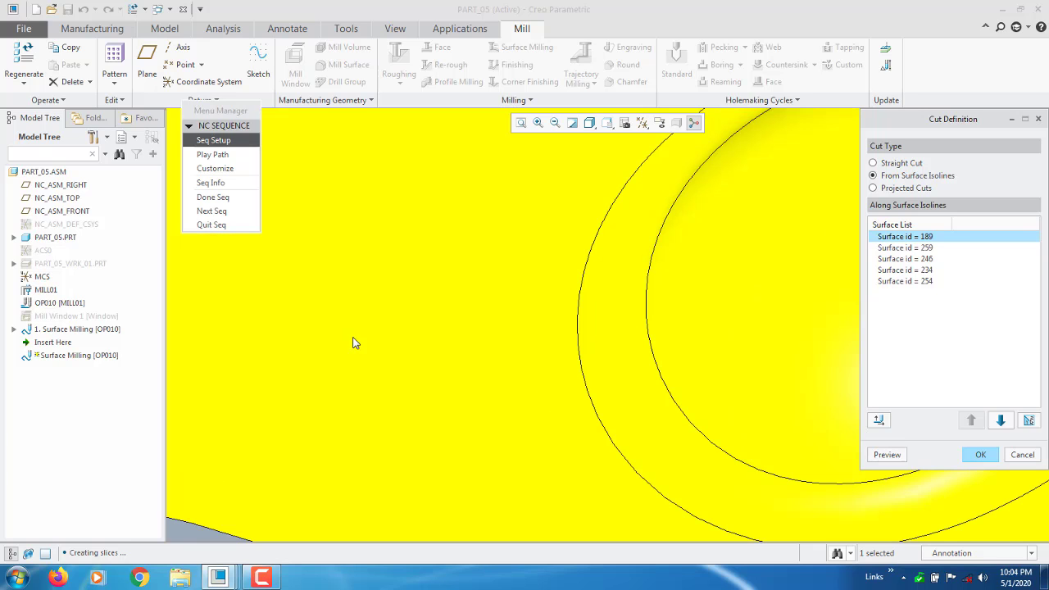
click(888, 456)
scroll(342, 316, up, 1)
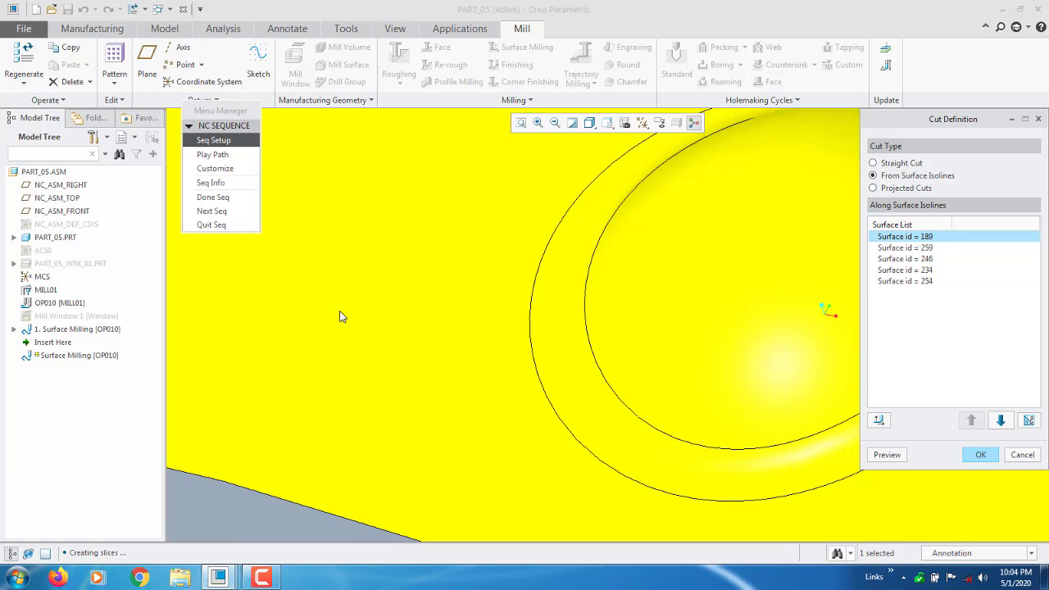
Step: Select surface 259 on the recess rim and examine its cut direction against the previewed isoline cuts
click(905, 247)
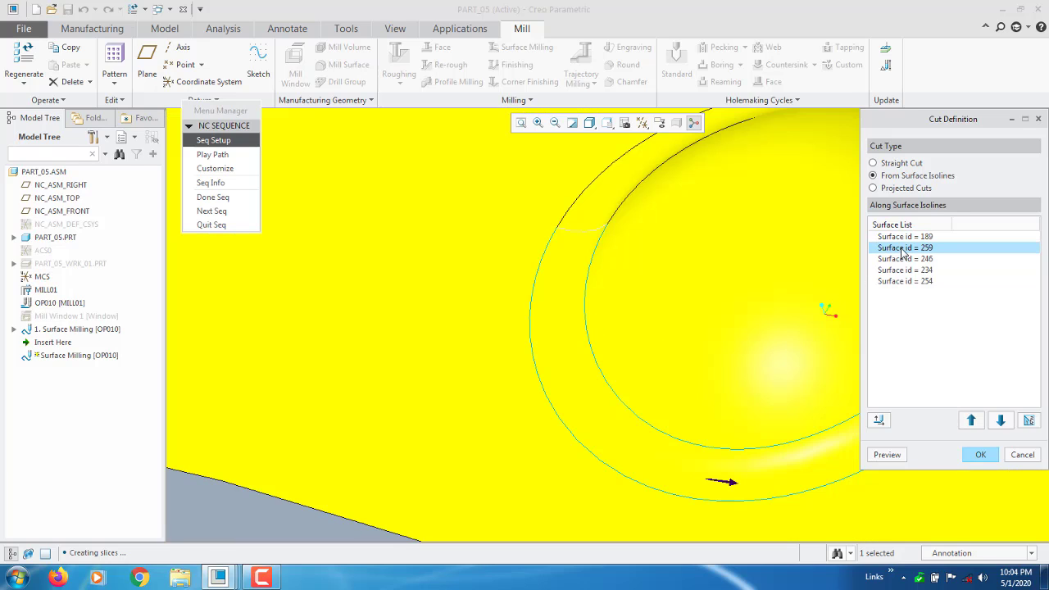
scroll(403, 398, up, 2)
scroll(531, 438, down, 2)
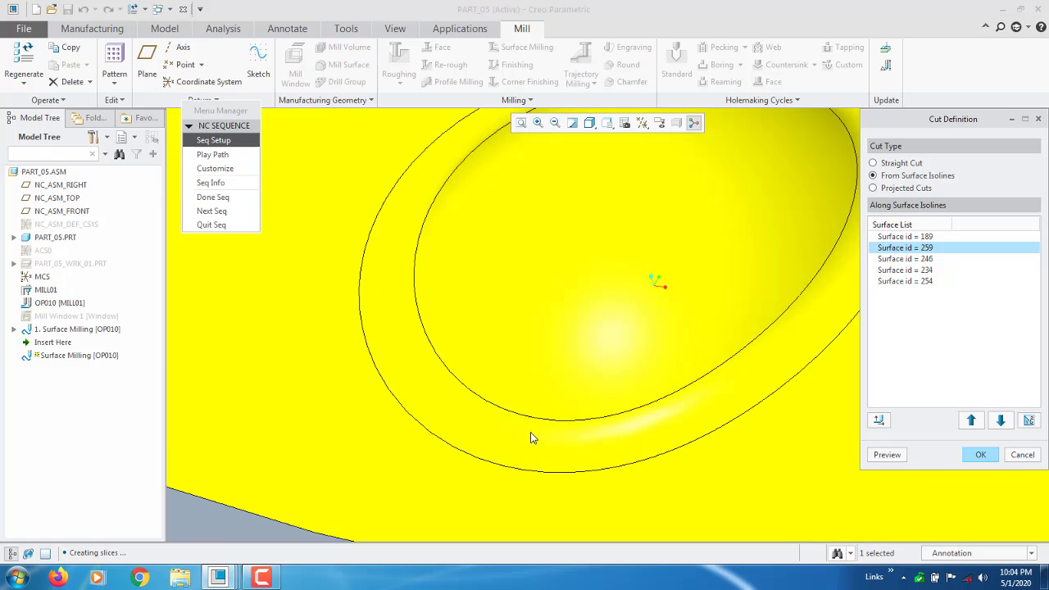
click(910, 262)
click(914, 250)
scroll(584, 447, down, 1)
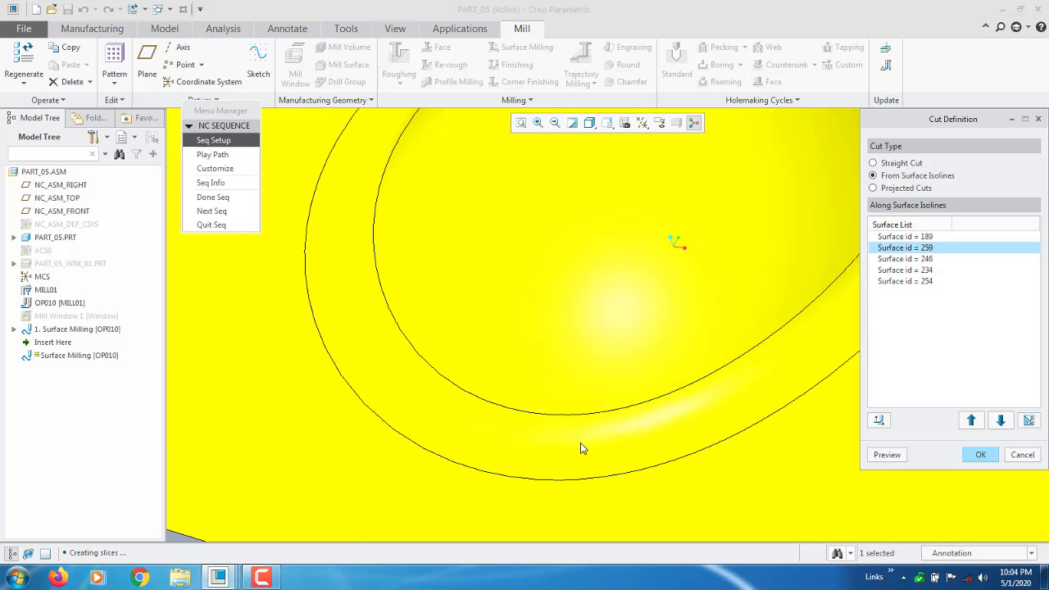
ctrl+click(914, 249)
click(914, 249)
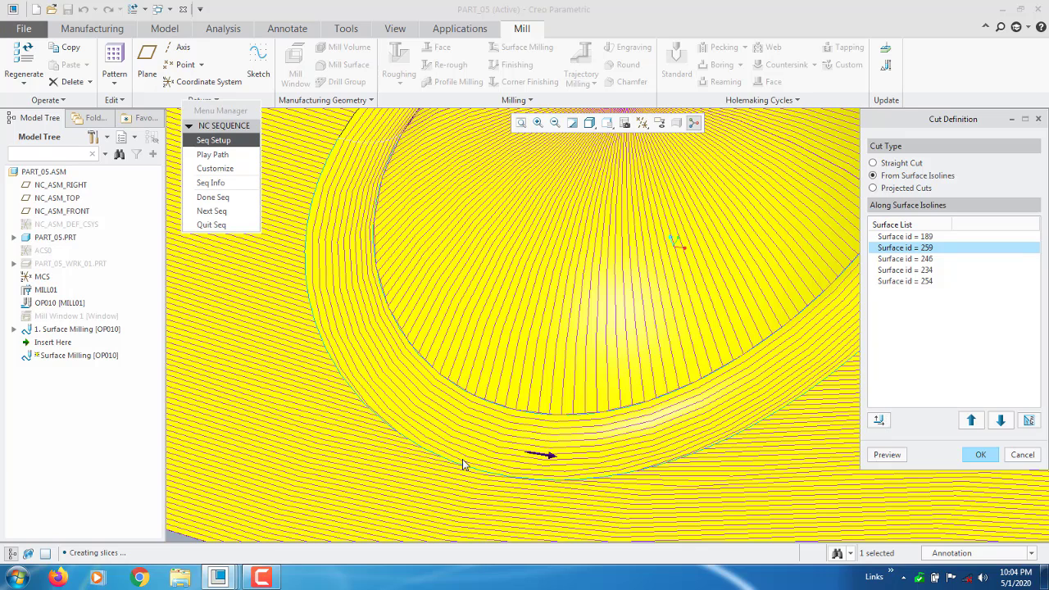
Step: Switch surface 259's isoline cut direction to the other surface direction and preview the resulting cuts
click(891, 455)
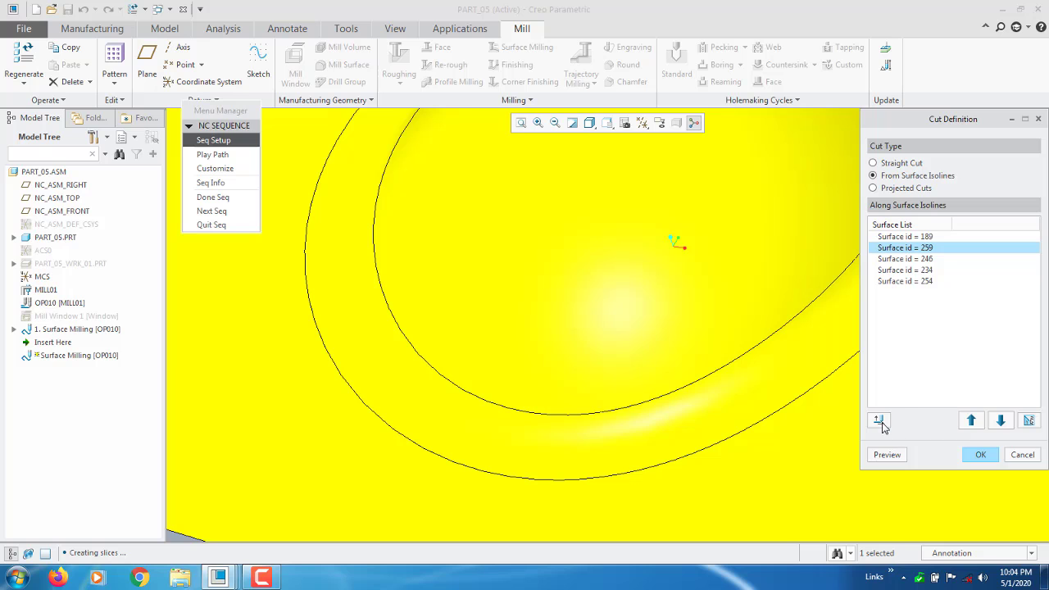
click(887, 455)
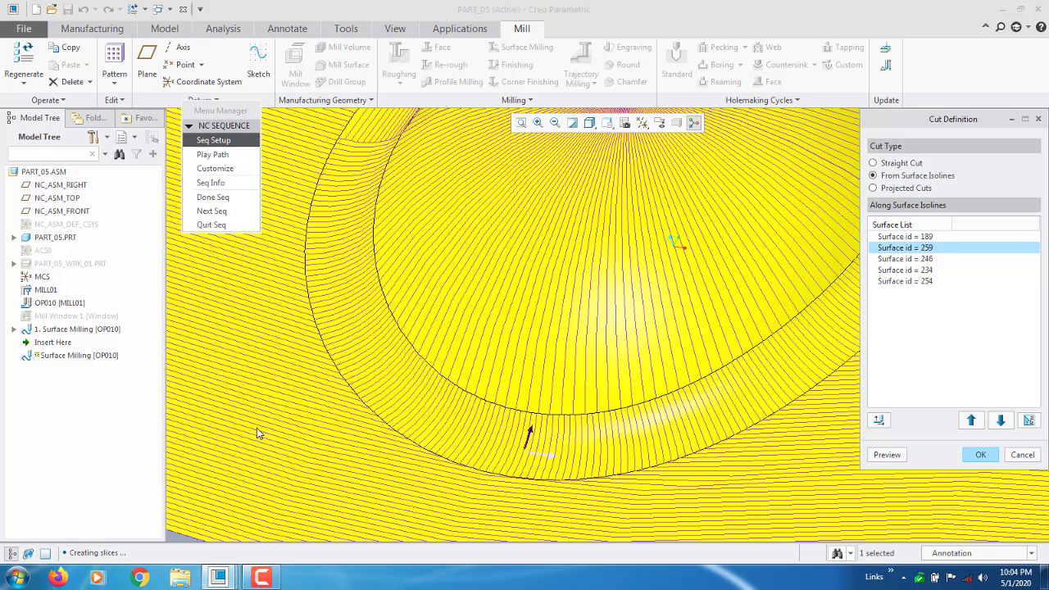
scroll(377, 440, up, 2)
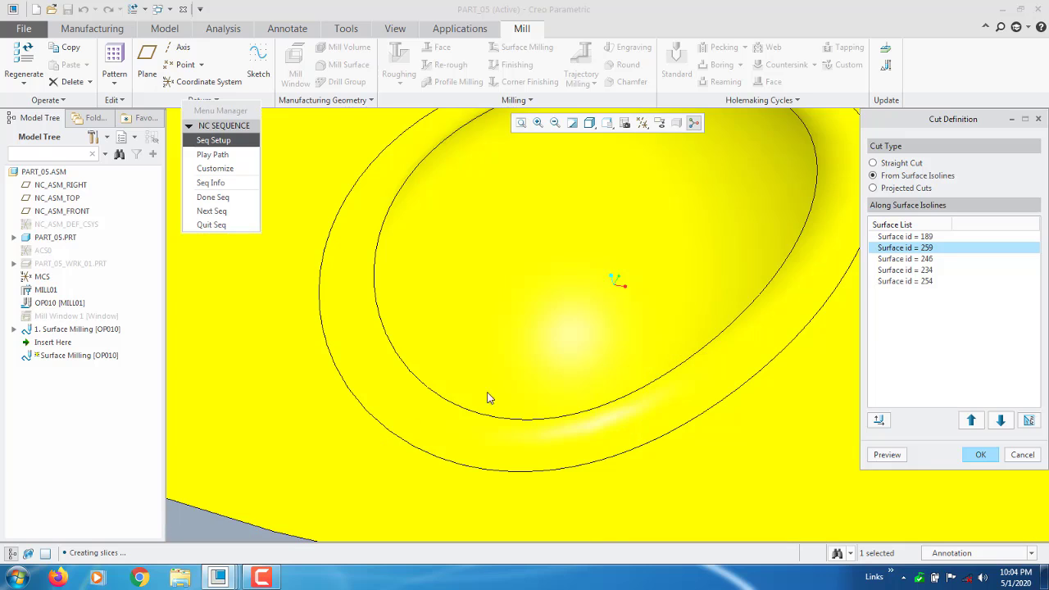
Step: Switch surface 246's isoline cut direction to the other surface direction, previewing the cuts before and after the change
click(905, 259)
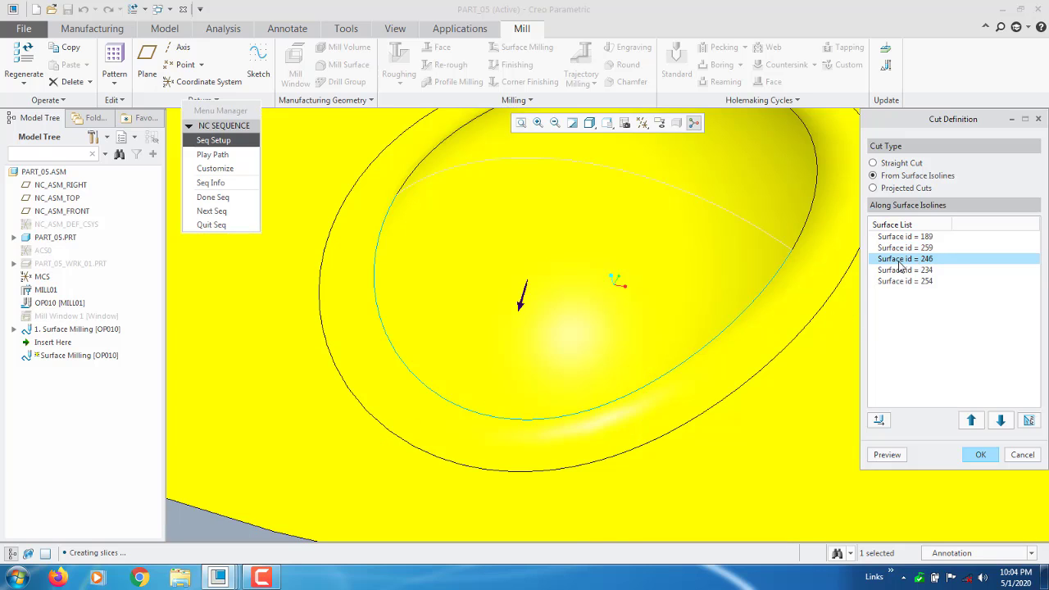
click(887, 455)
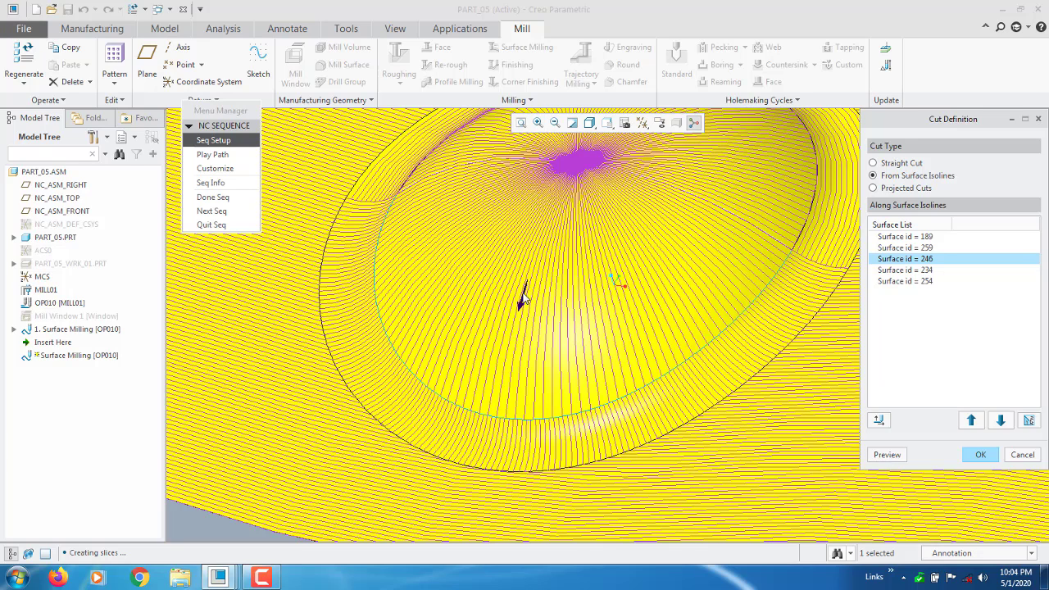
click(879, 421)
click(890, 455)
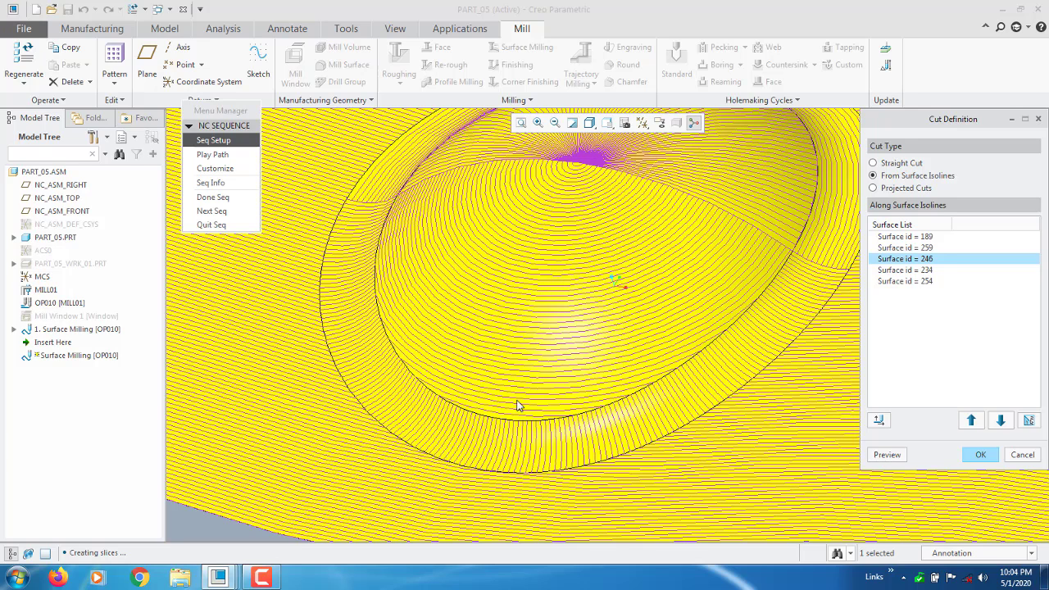
scroll(486, 482, down, 2)
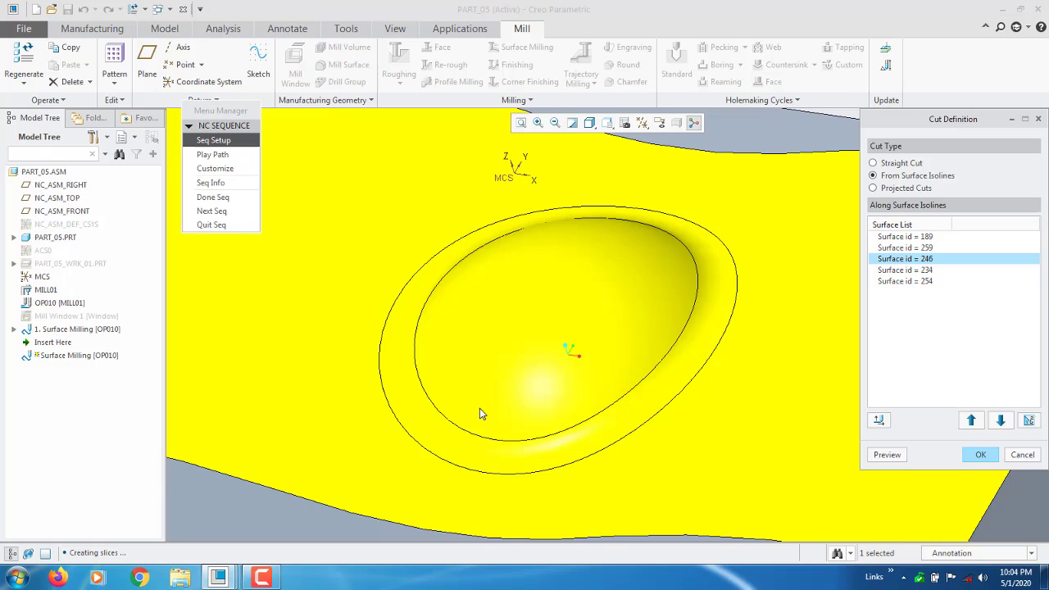
scroll(480, 408, up, 3)
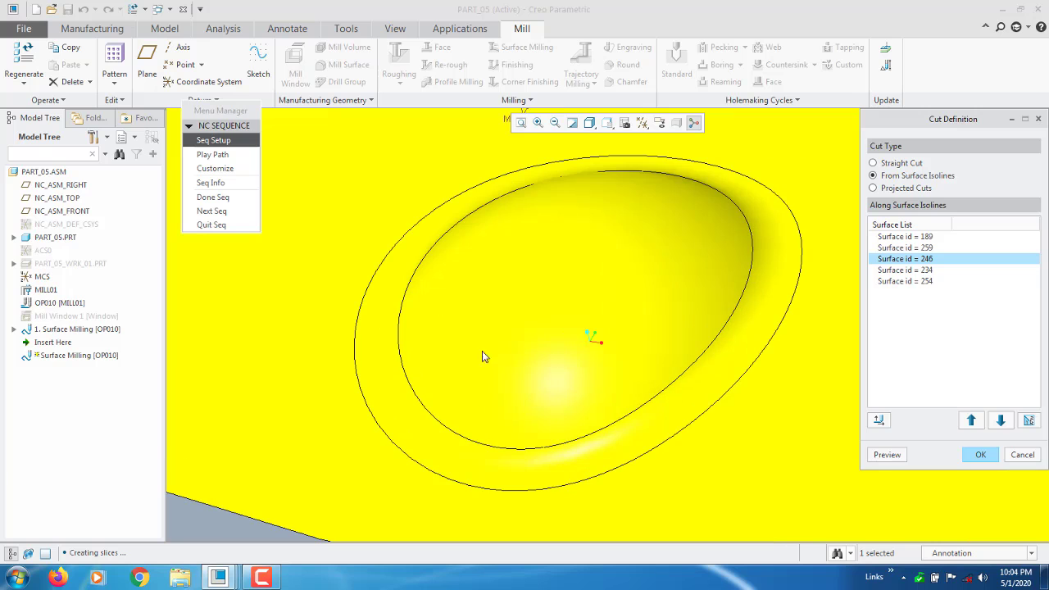
click(888, 458)
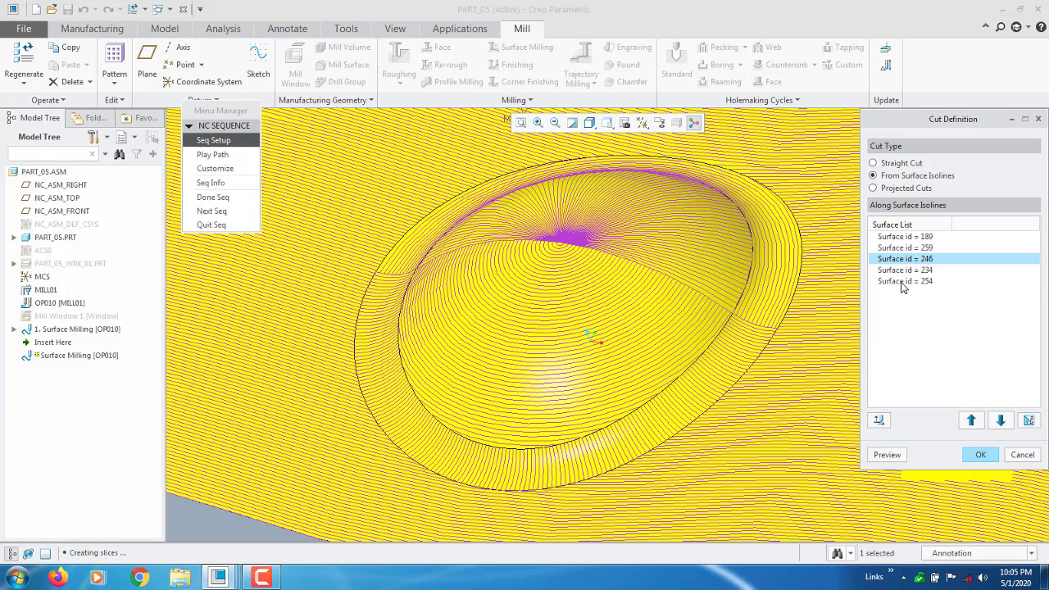
Step: Go through surfaces 189, 259, 246, 234 and 254 in list order and check each cut direction arrow on the part
click(901, 316)
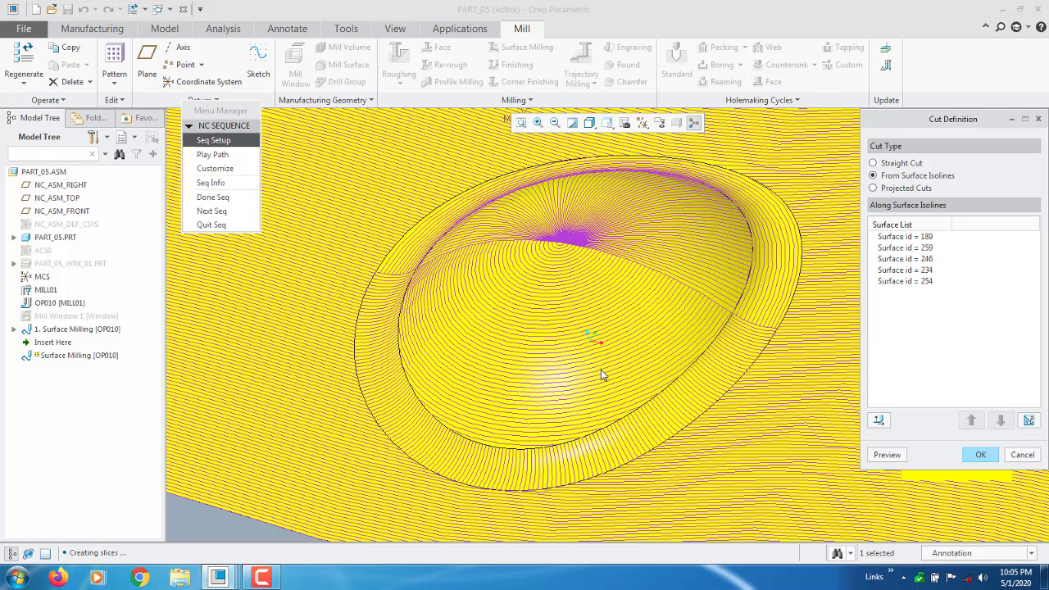
scroll(601, 375, down, 1)
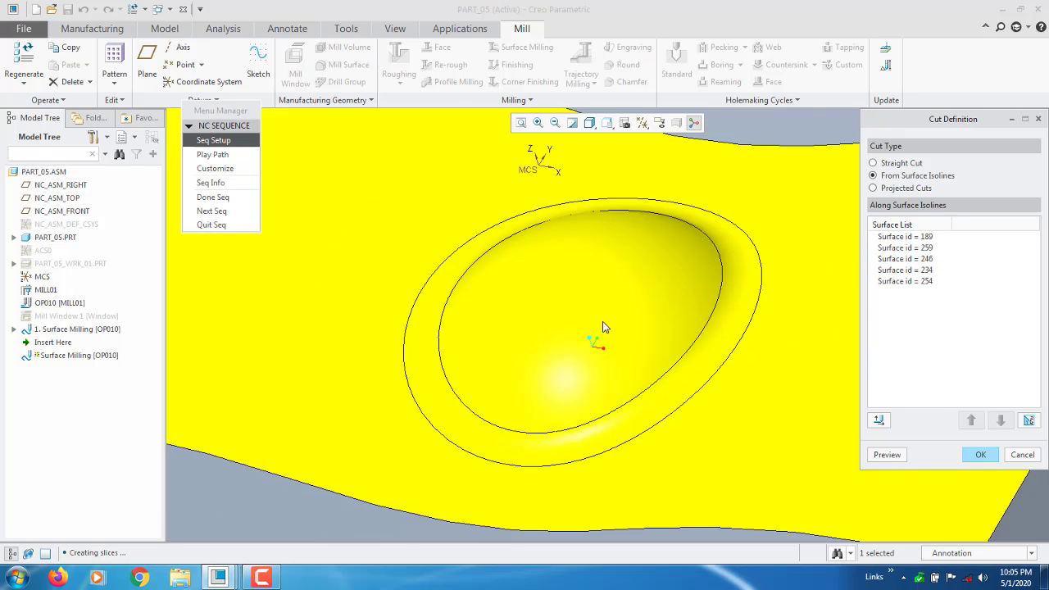
click(910, 236)
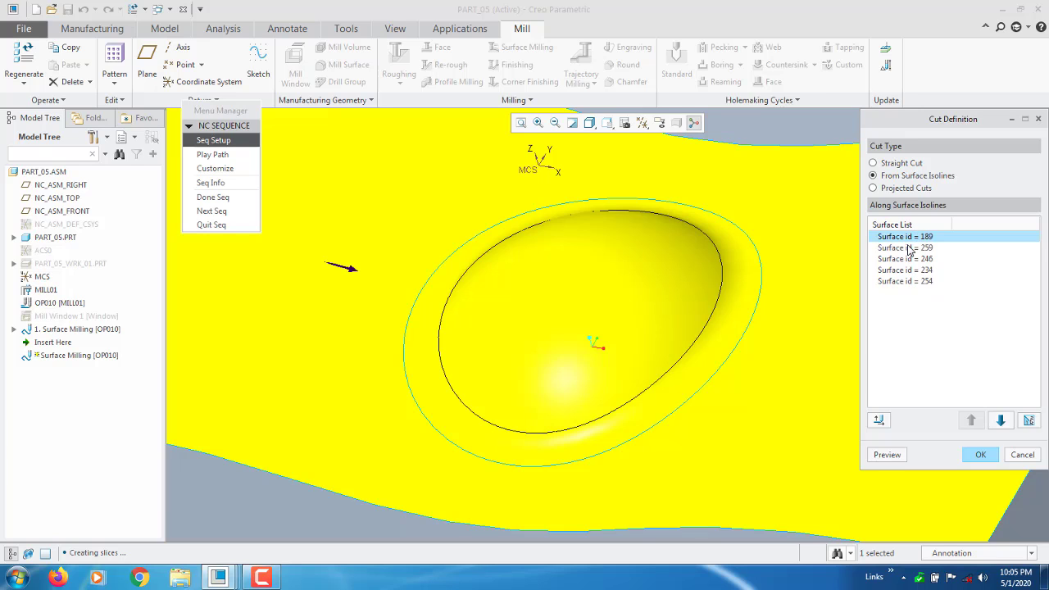
click(909, 248)
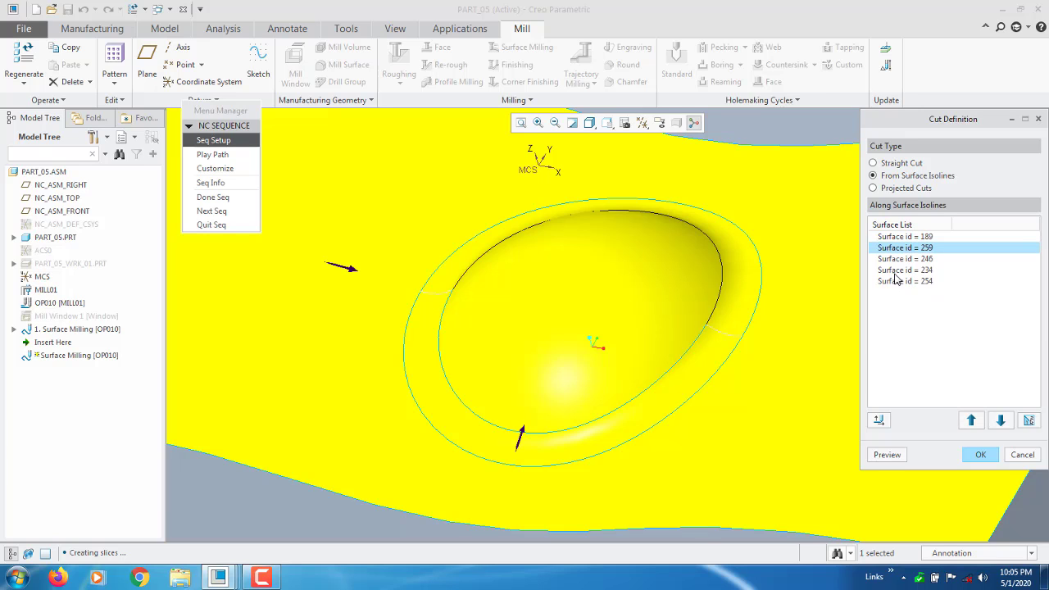
click(907, 259)
click(906, 270)
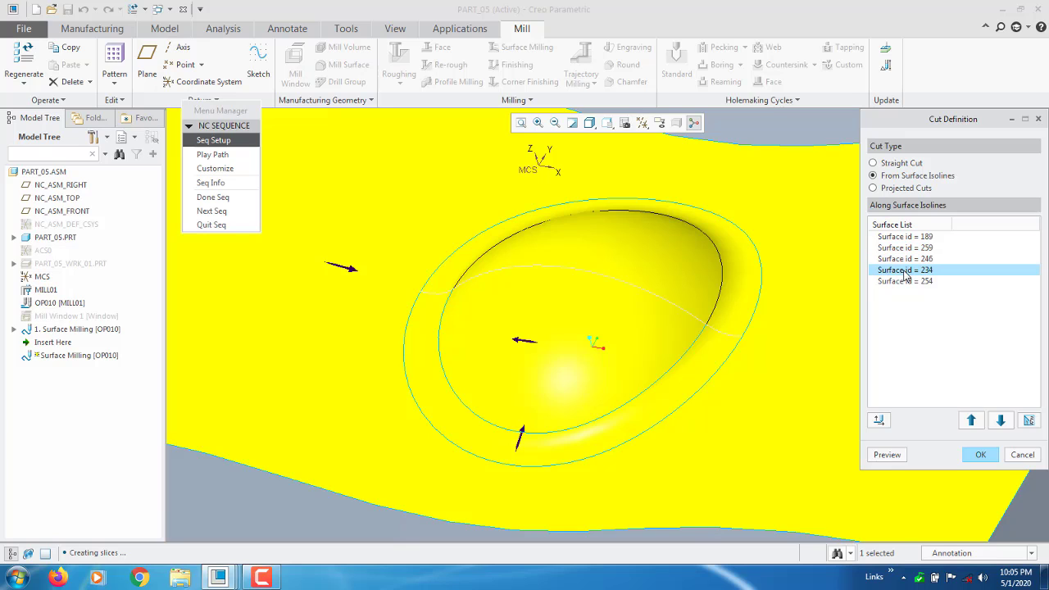
click(907, 282)
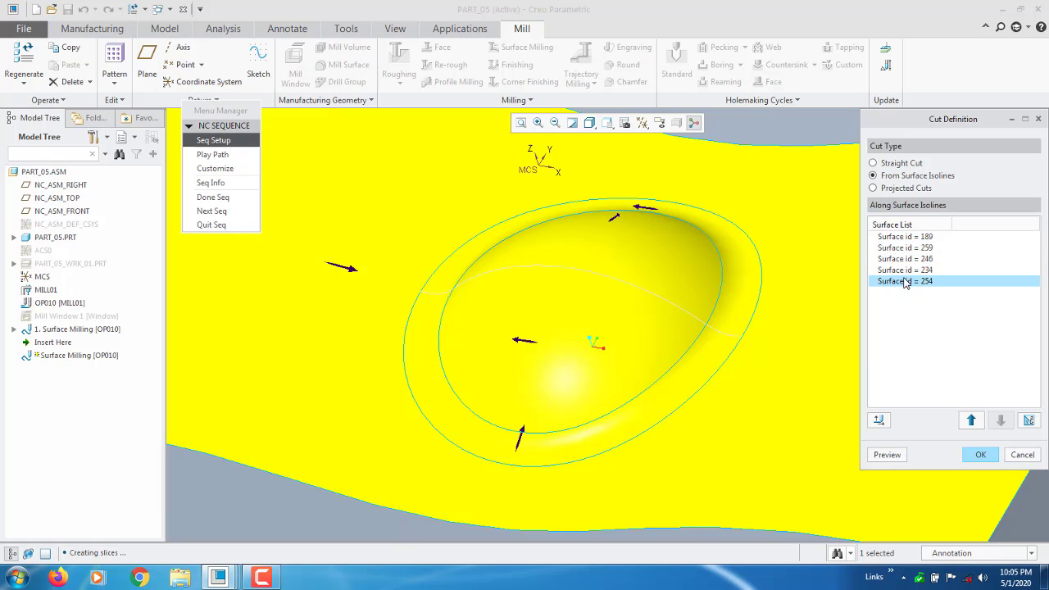
click(912, 342)
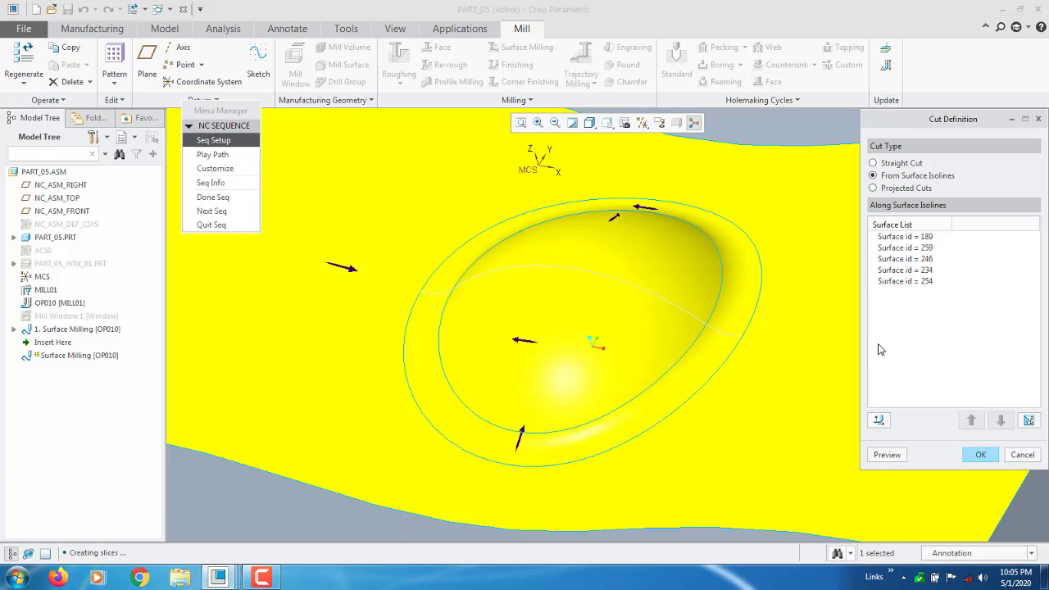
Step: Compare the locations and cut directions of surfaces 254, 234 and 246 around the recess
click(913, 281)
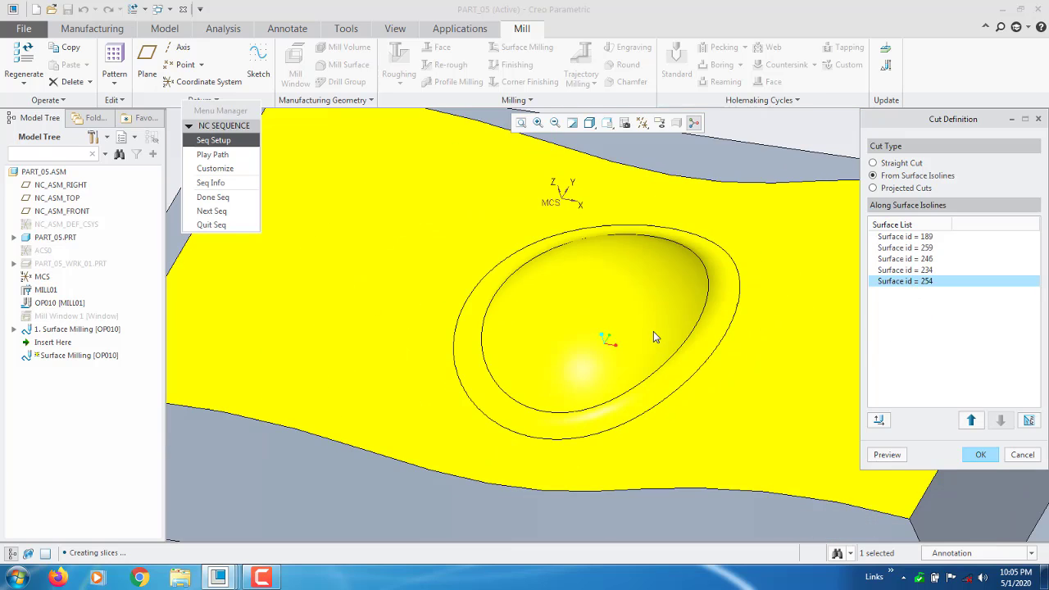
click(909, 270)
click(908, 281)
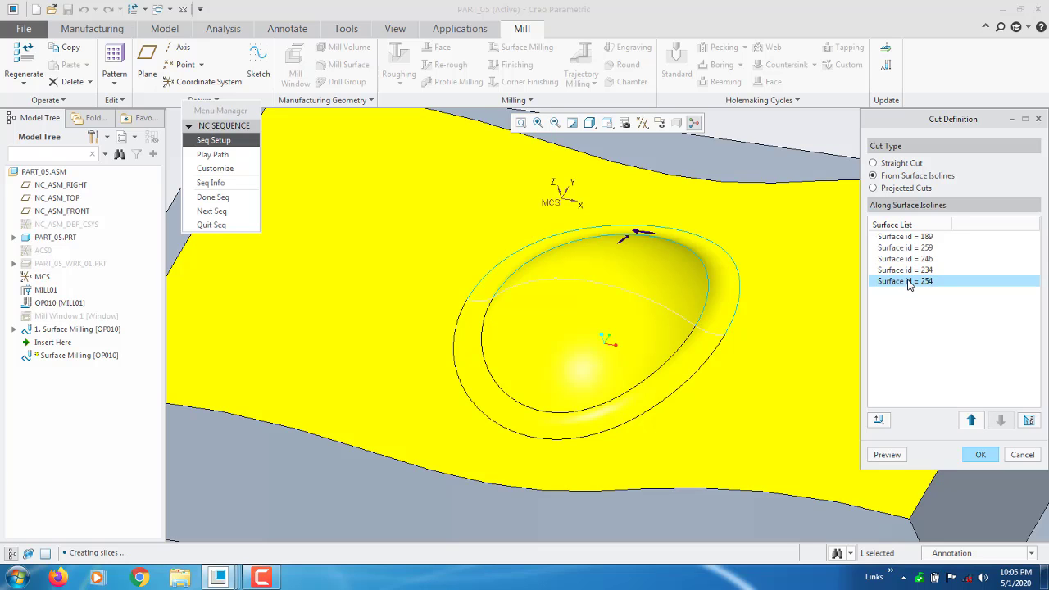
click(909, 259)
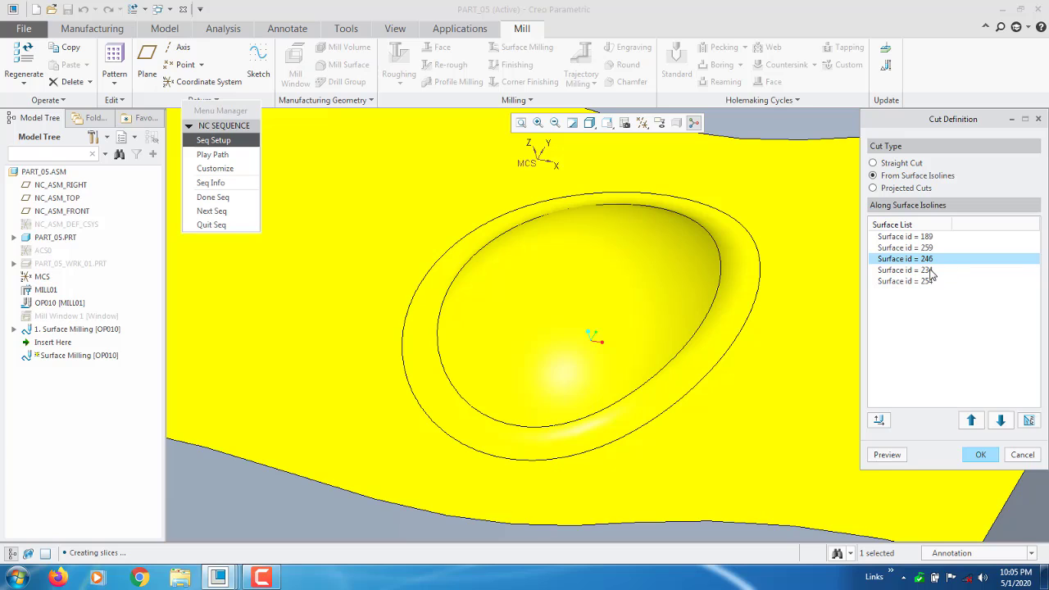
click(930, 270)
click(924, 282)
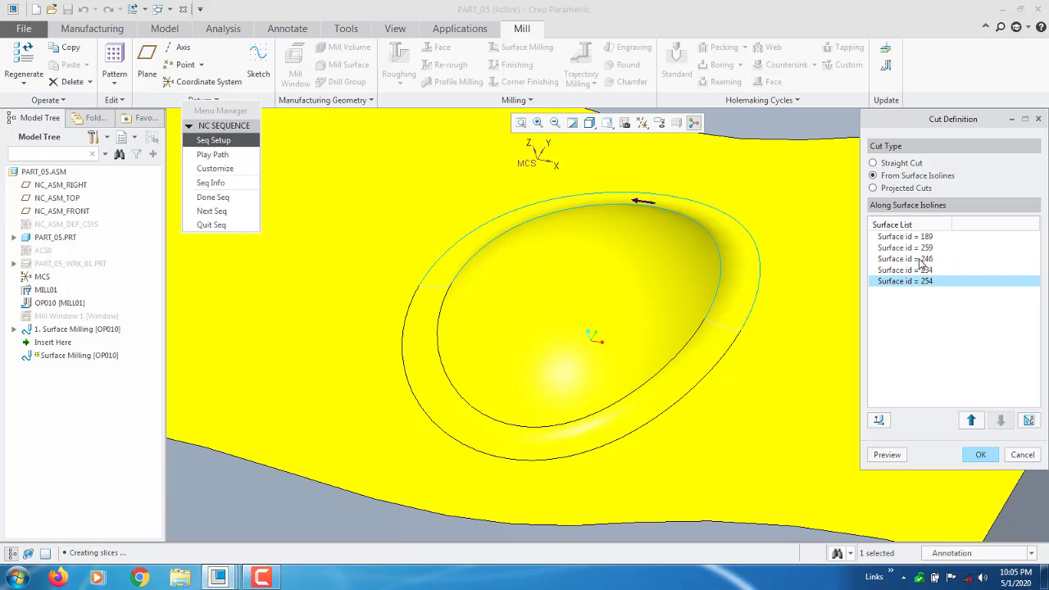
click(922, 260)
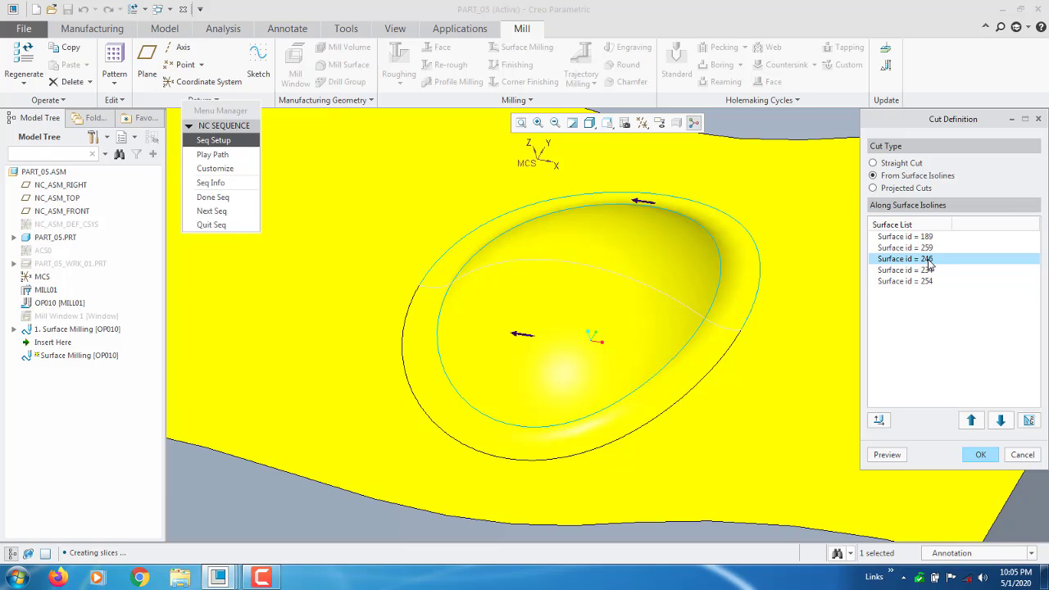
mouse_move(722, 264)
middle_down()
mouse_move(717, 272)
mouse_move(726, 269)
middle_up()
click(930, 272)
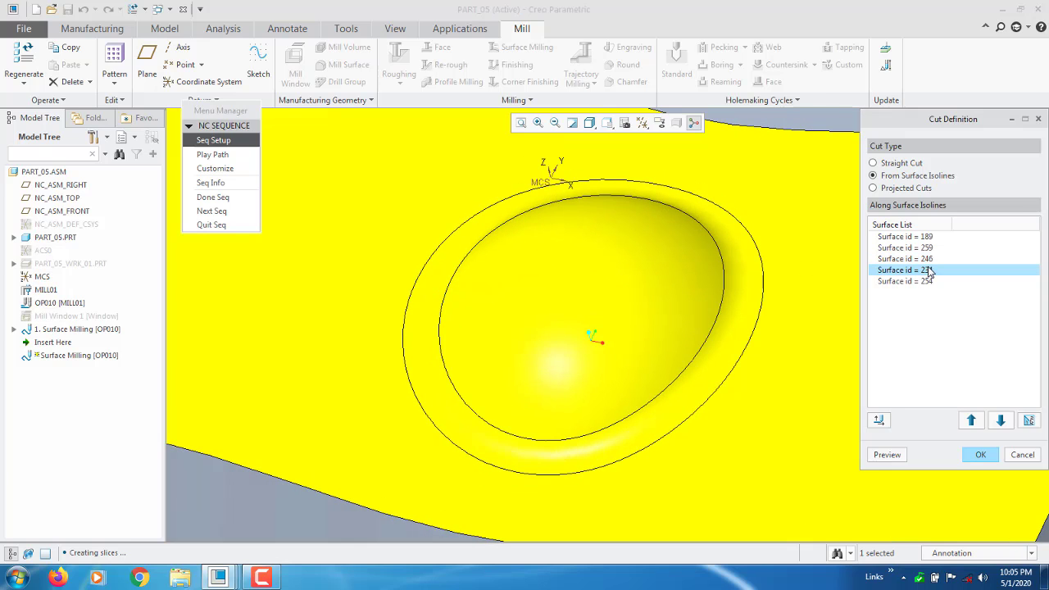
click(927, 284)
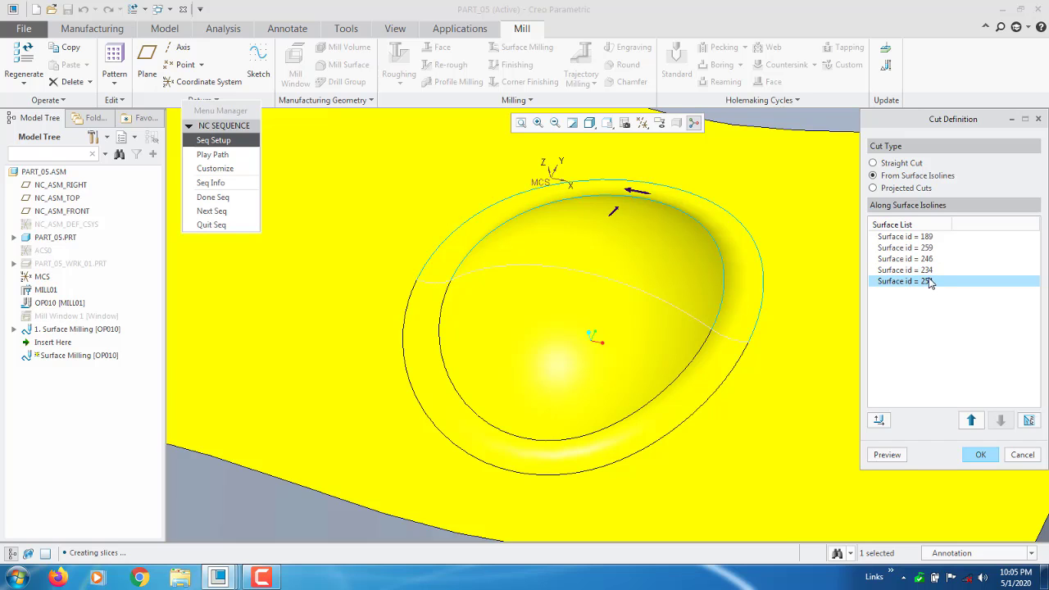
Step: Compare the cut directions of rim surfaces 254 and 259 with those of the recess halves, surfaces 246 and 234
middle_drag(590, 276, 590, 398)
click(906, 260)
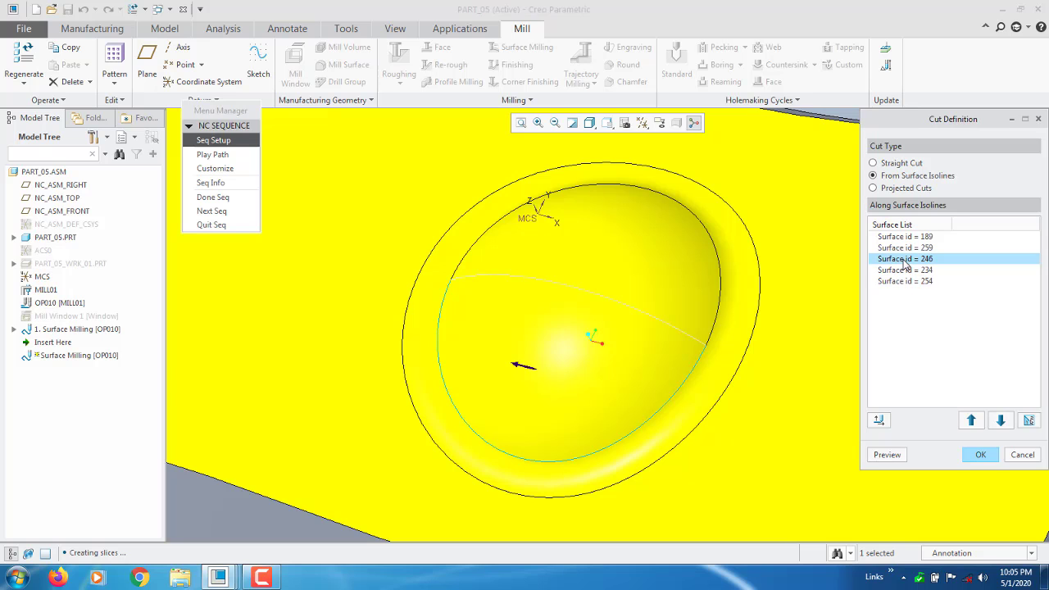
click(906, 281)
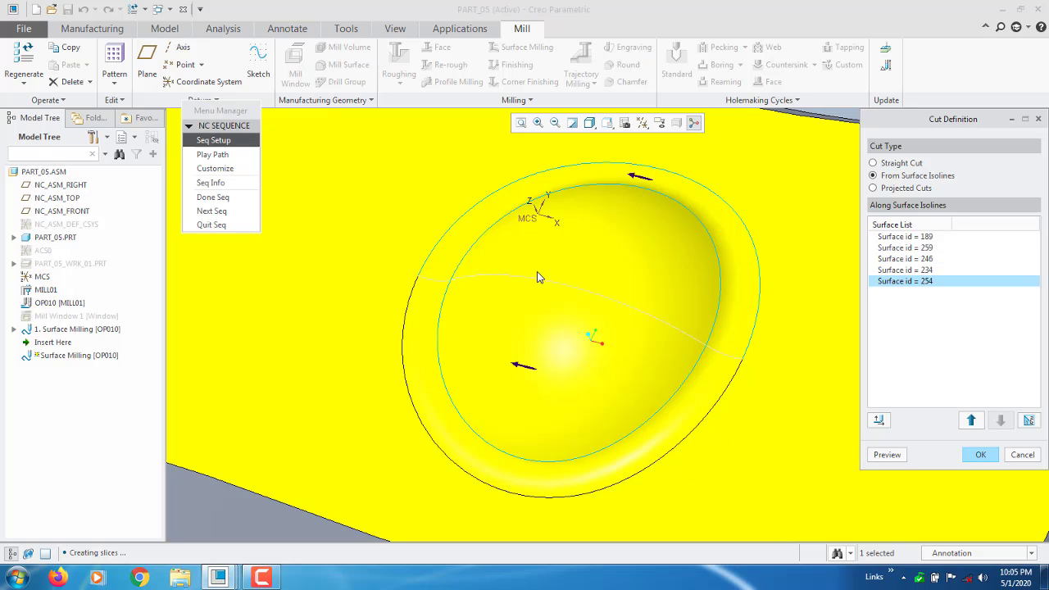
middle_drag(540, 276, 777, 279)
click(907, 248)
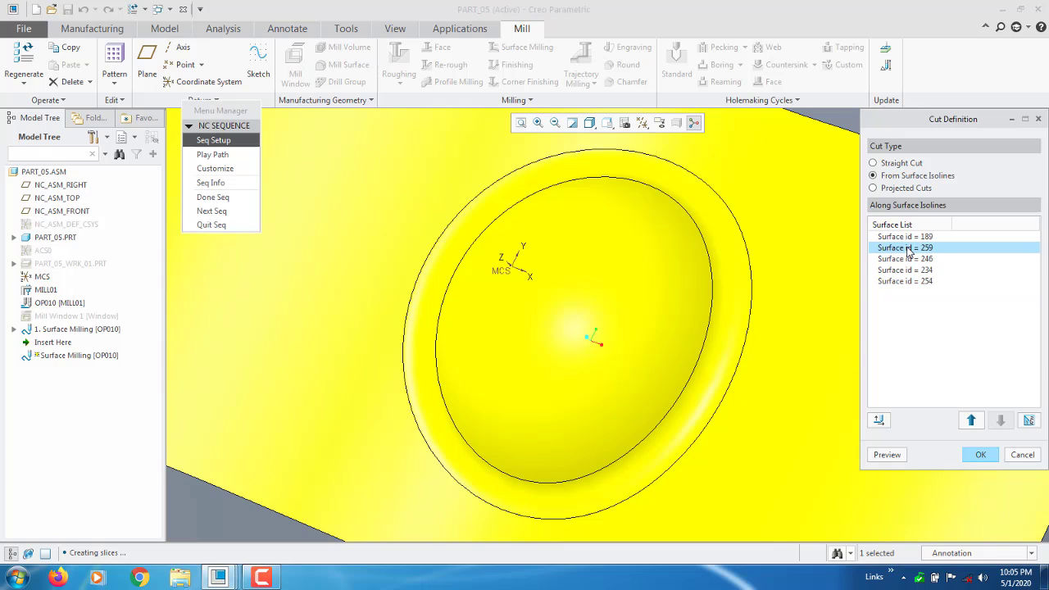
click(908, 259)
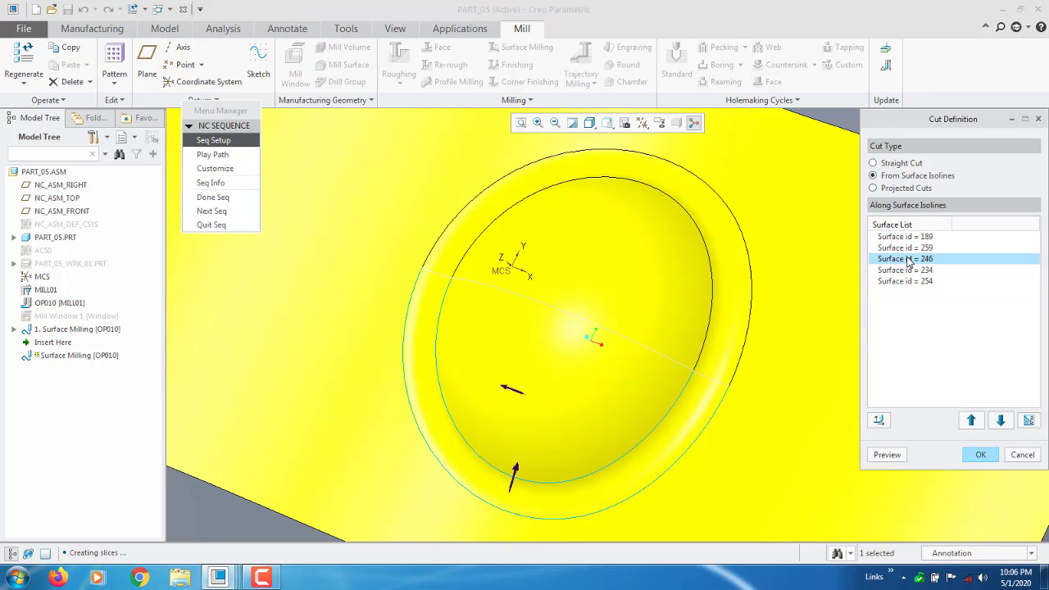
click(909, 271)
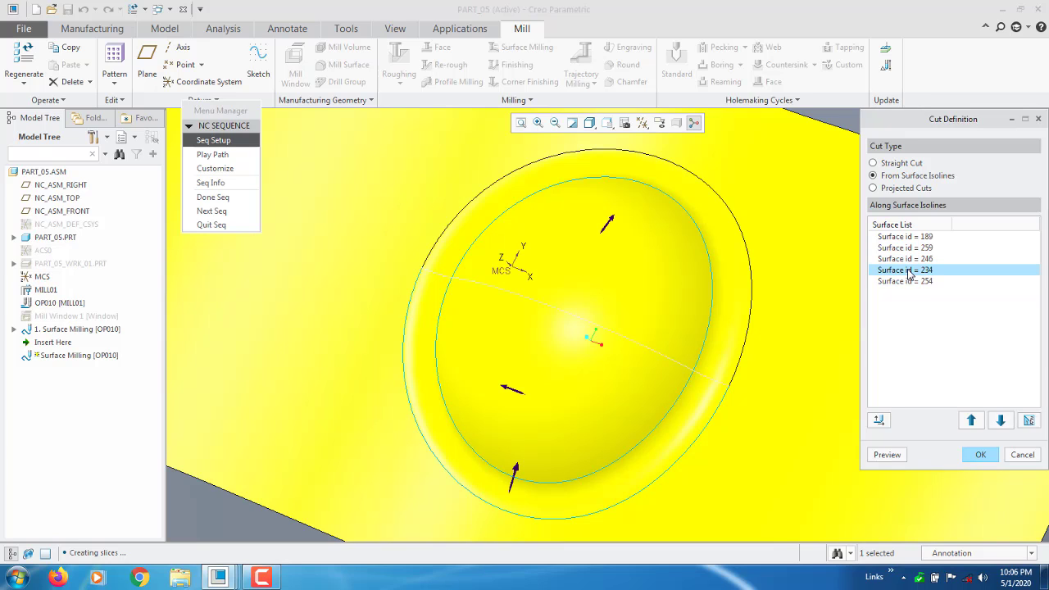
click(911, 260)
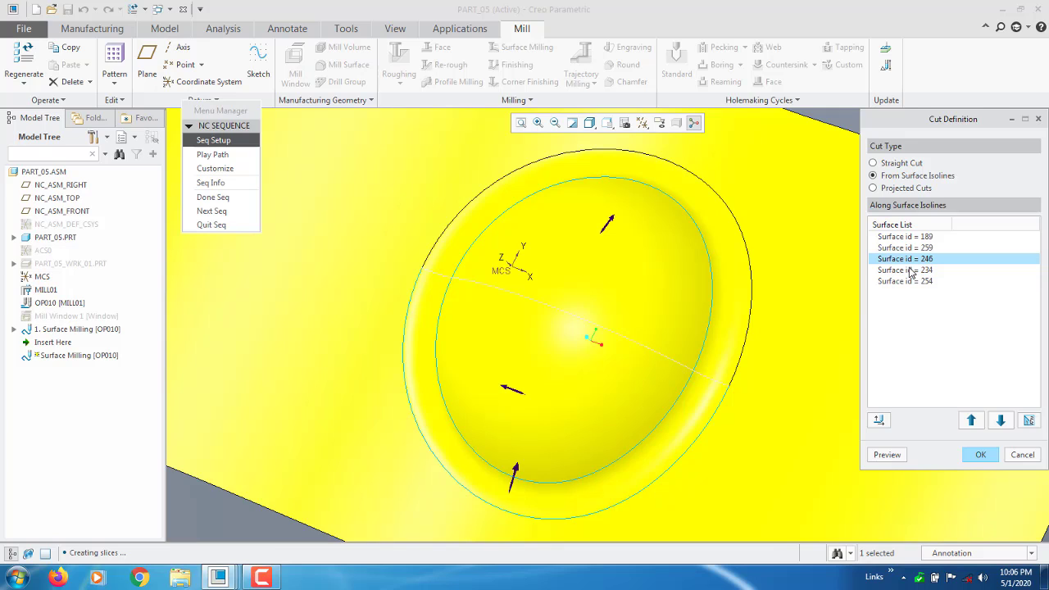
click(910, 270)
click(923, 295)
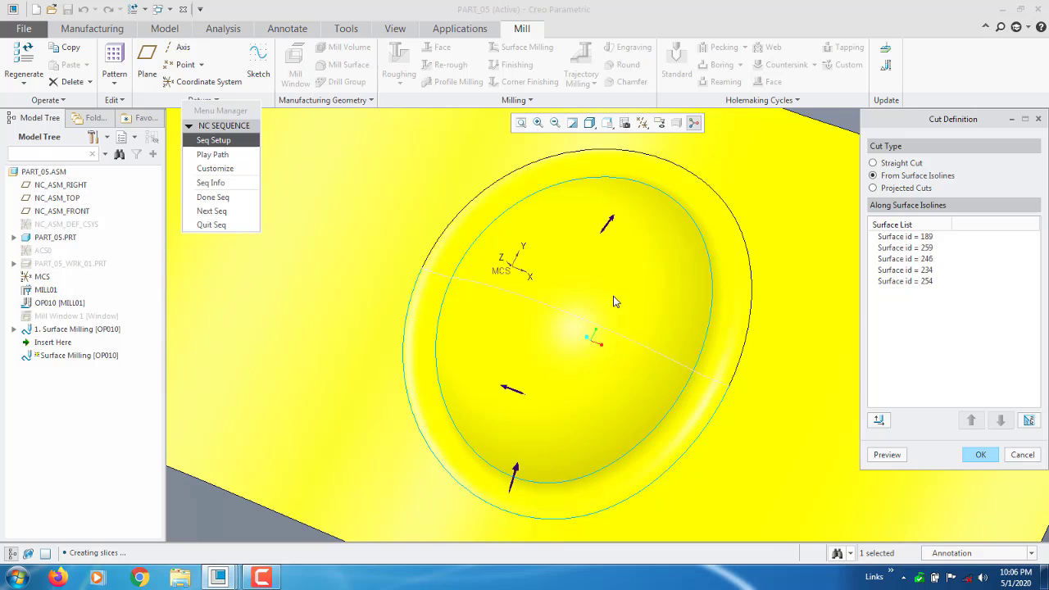
Step: Locate recess surfaces 246 and 234 on the part and move surface 234 to the beginning of the surface list
middle_drag(614, 300, 552, 358)
scroll(588, 259, up, 3)
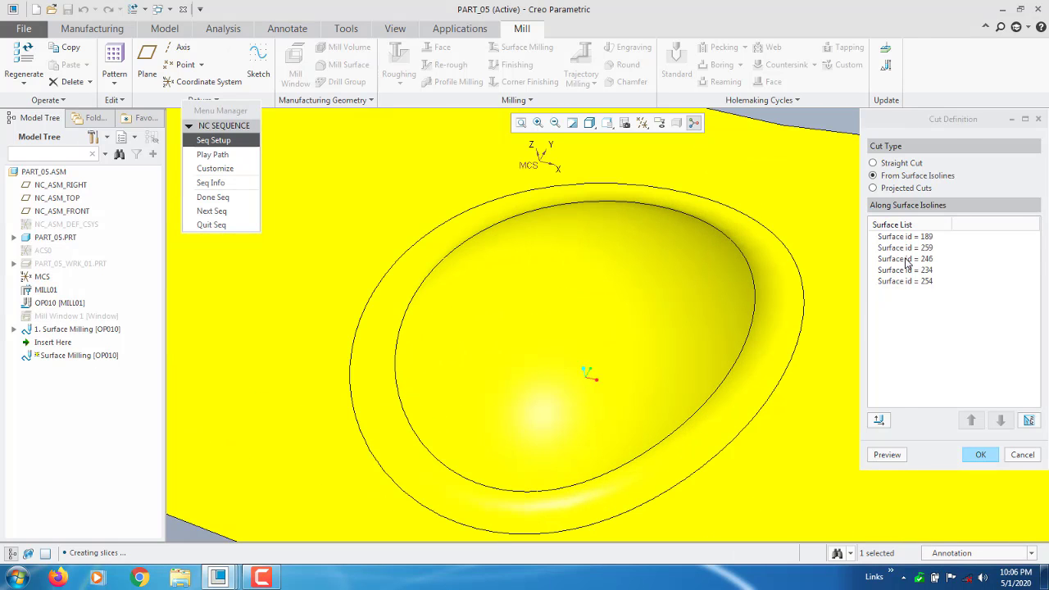
click(905, 259)
click(908, 271)
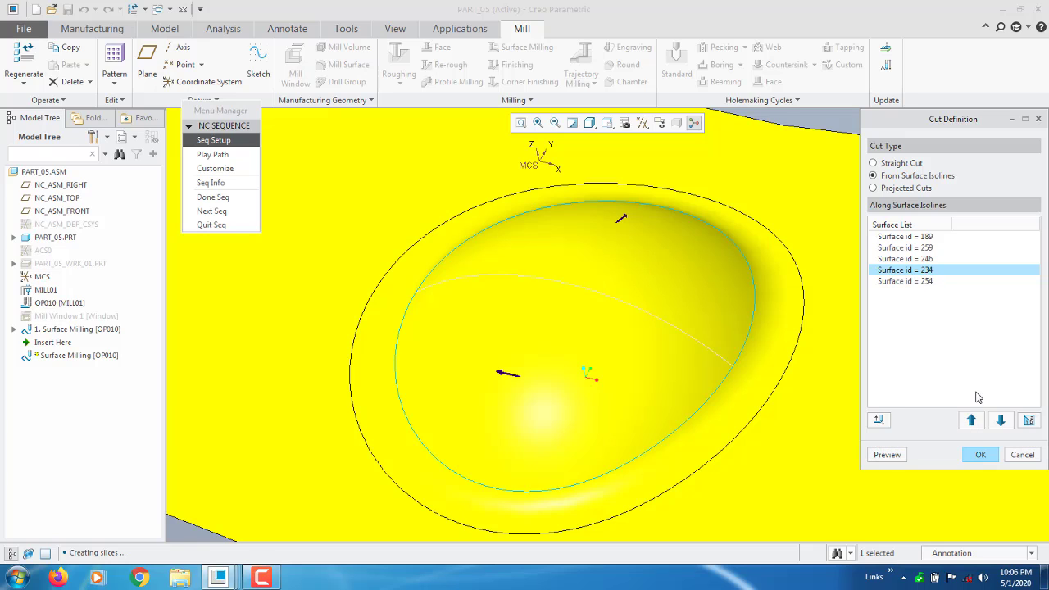
click(972, 420)
click(973, 420)
click(973, 421)
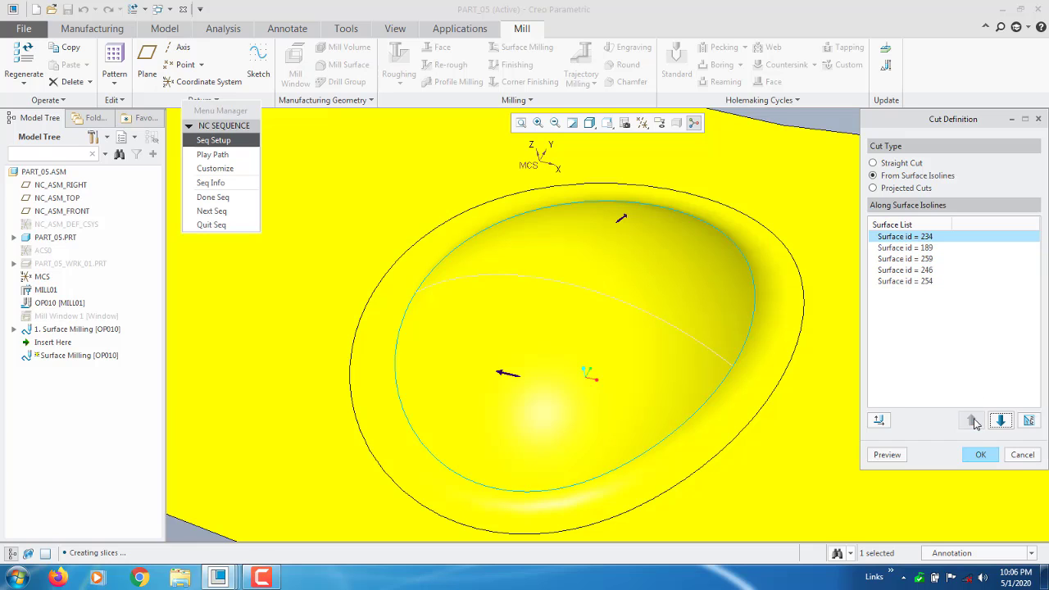
Step: Move surface 246 to the beginning of the surface list, ahead of surface 234
click(927, 273)
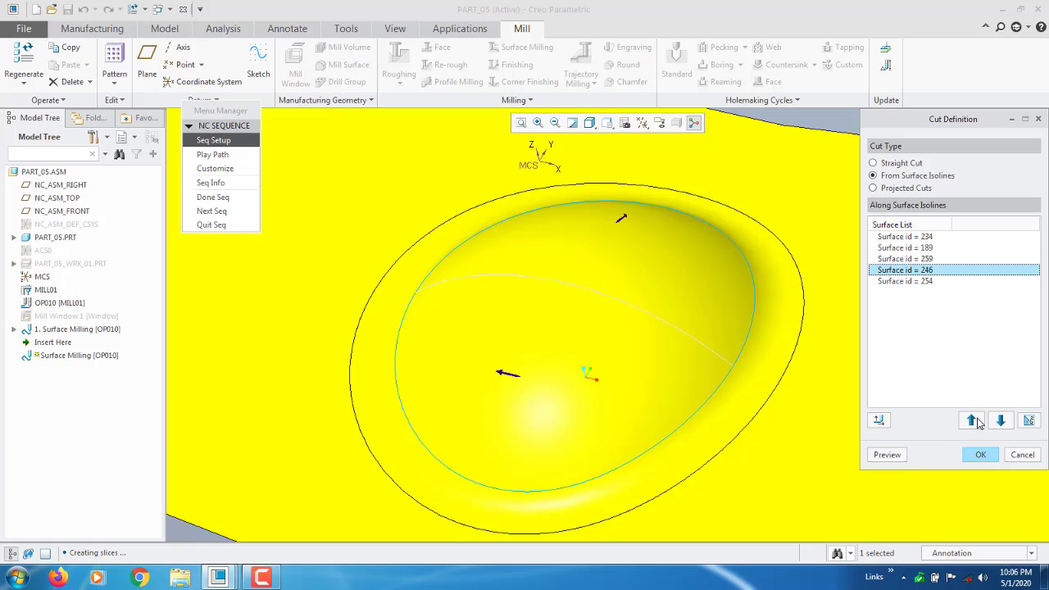
click(972, 420)
click(972, 420)
click(973, 421)
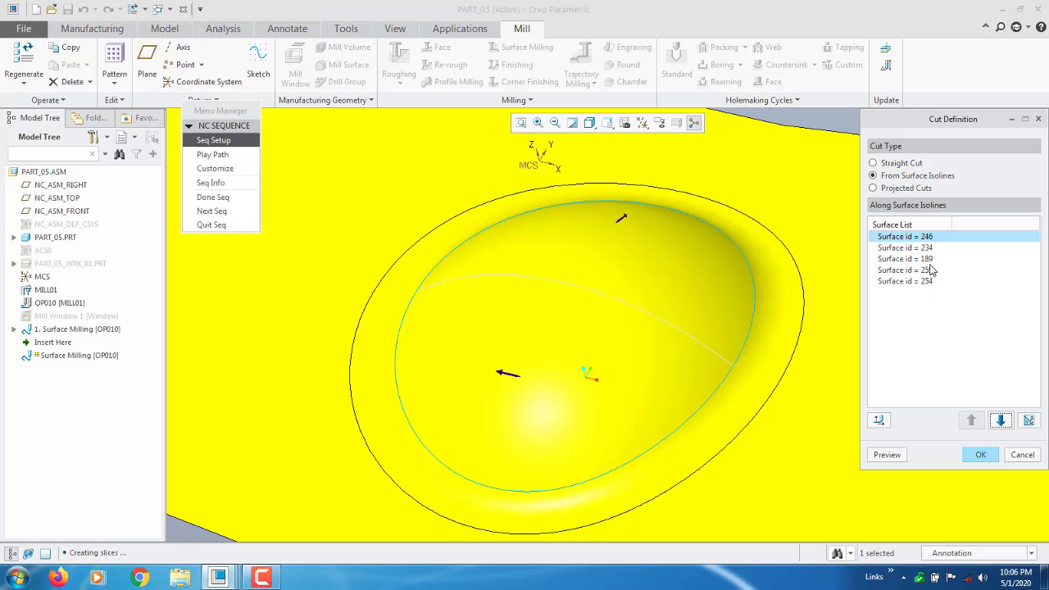
Step: Change the isoline cut direction of recess surface 234 to match surface 246 and preview the cuts
click(901, 457)
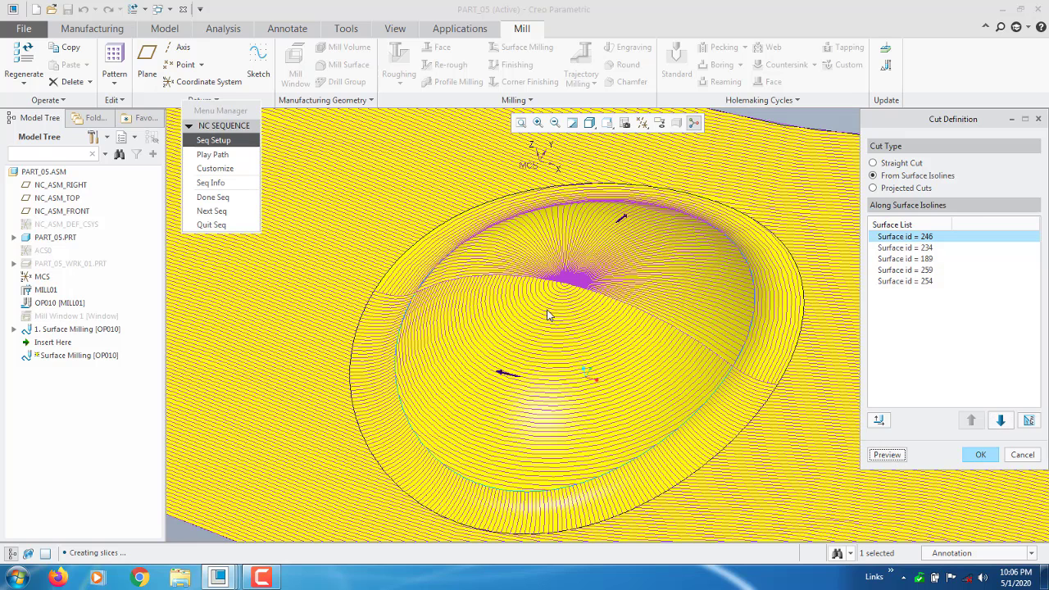
click(894, 249)
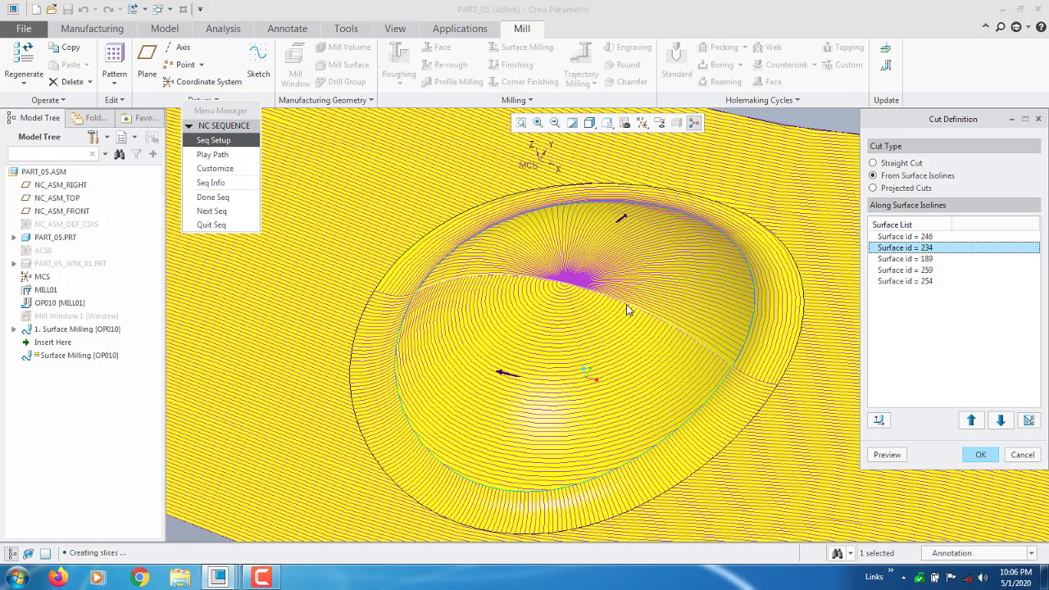
click(923, 237)
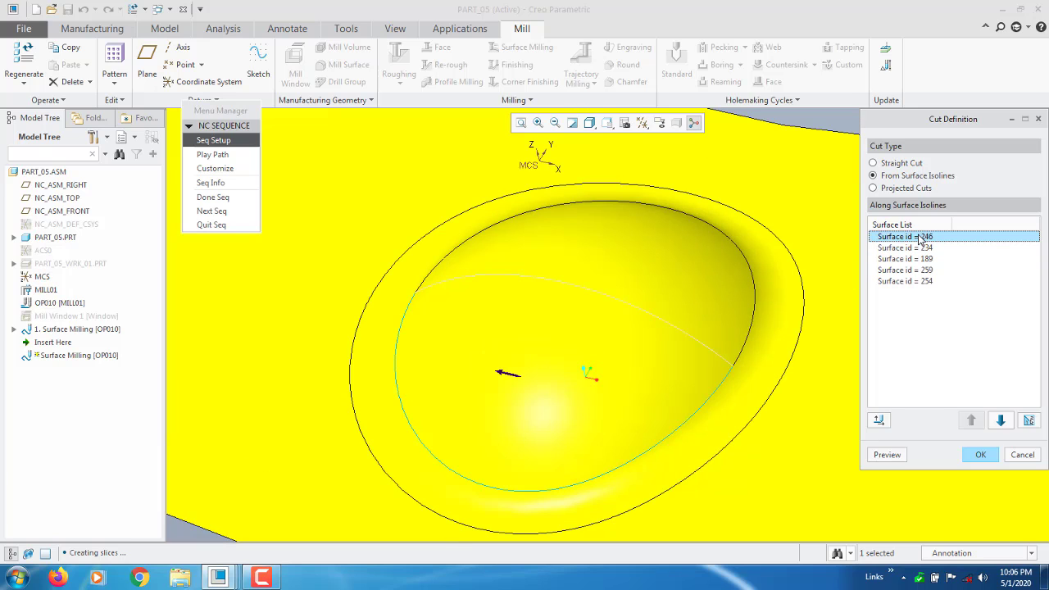
click(922, 251)
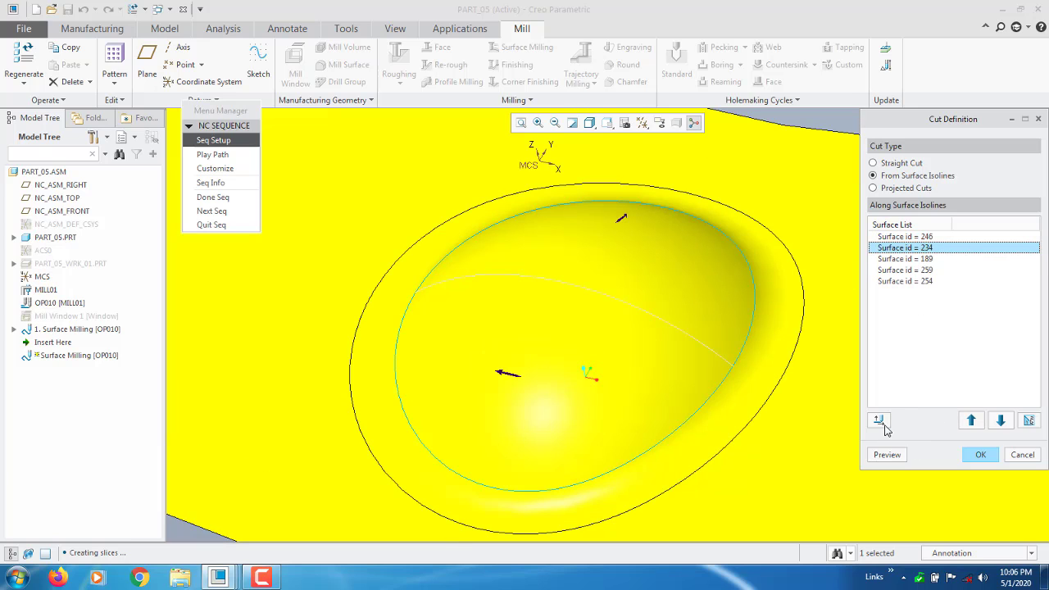
click(887, 454)
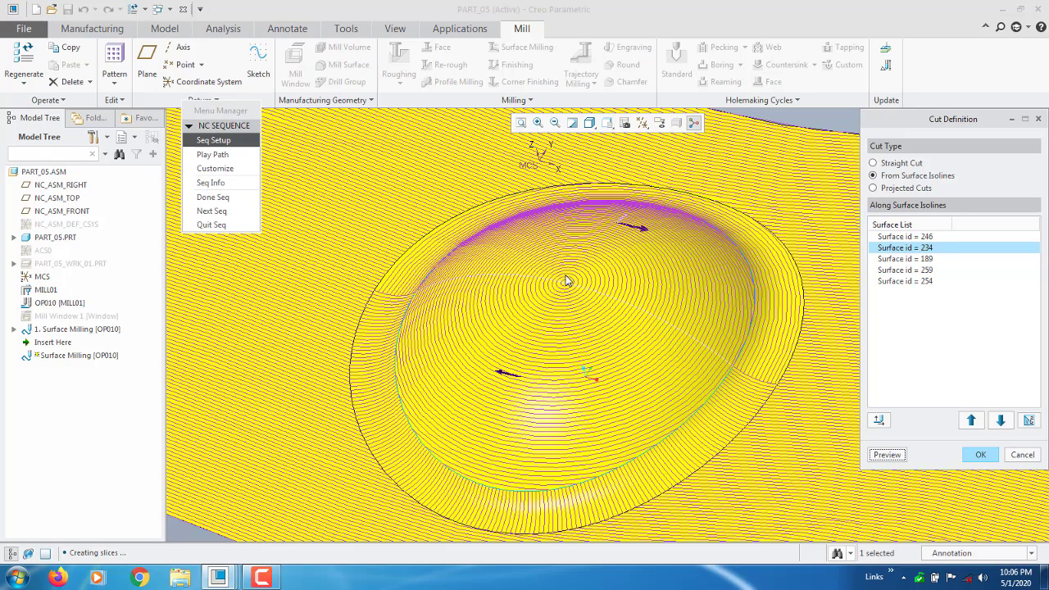
Step: Examine the previewed cut directions on surface 189 and on the rim surfaces around the recess
scroll(605, 374, up, 2)
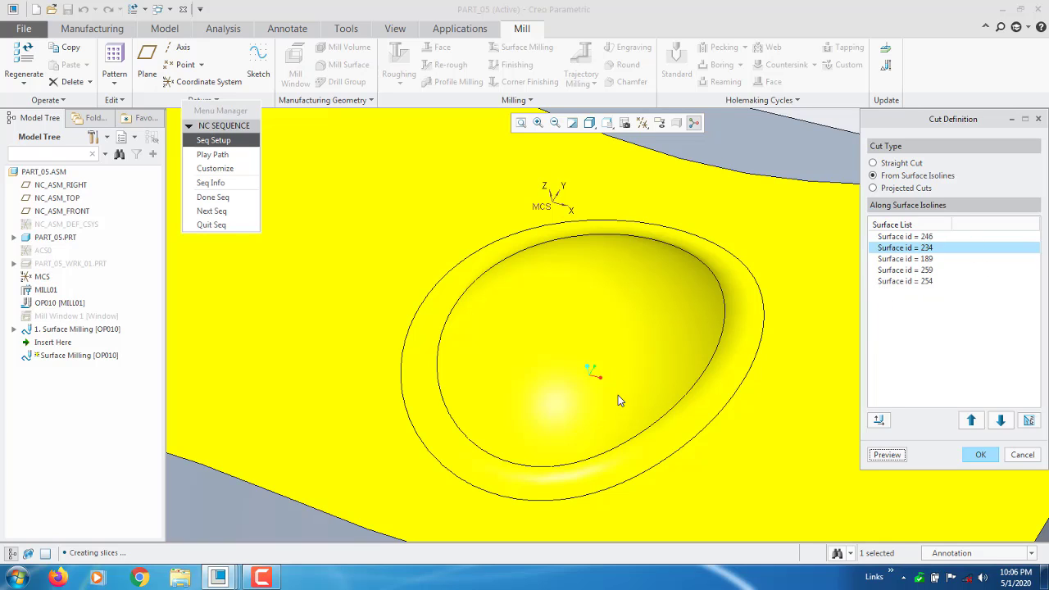
scroll(607, 400, down, 1)
scroll(610, 400, up, 1)
mouse_move(572, 329)
middle_down()
mouse_move(562, 311)
mouse_move(564, 321)
middle_up()
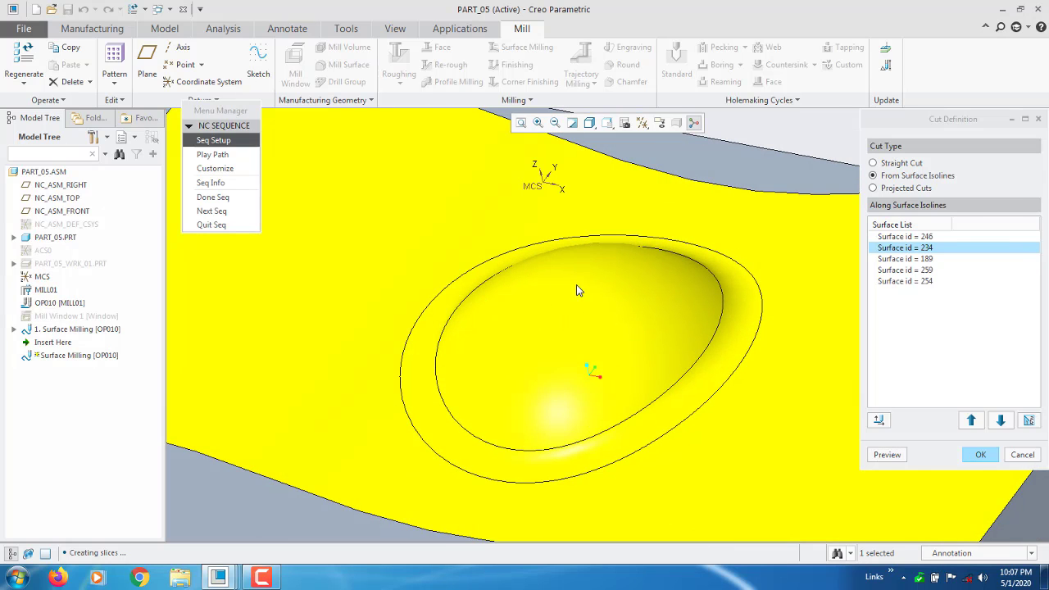
click(928, 259)
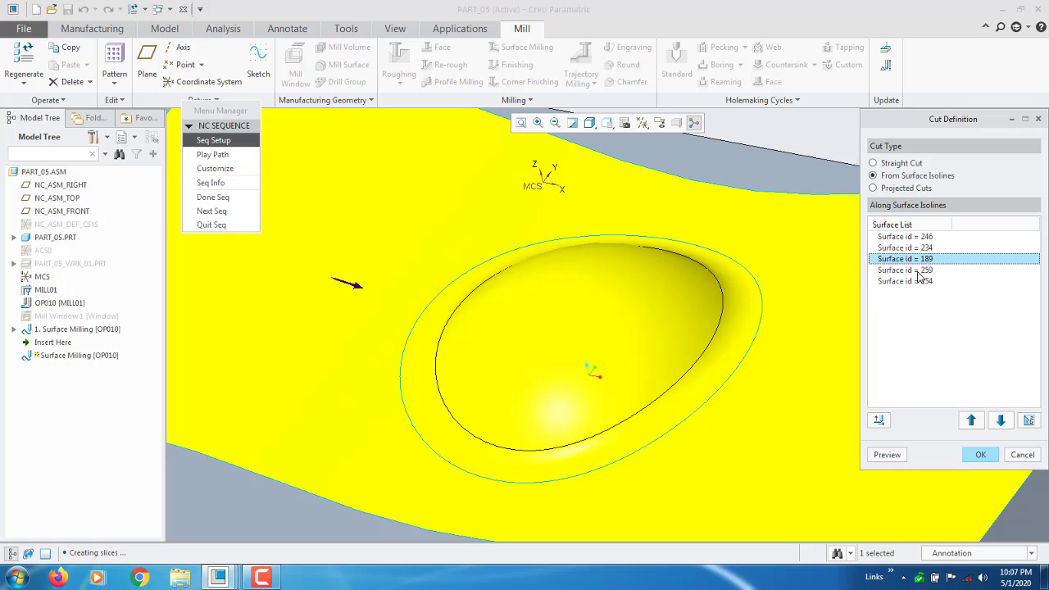
click(919, 271)
click(887, 454)
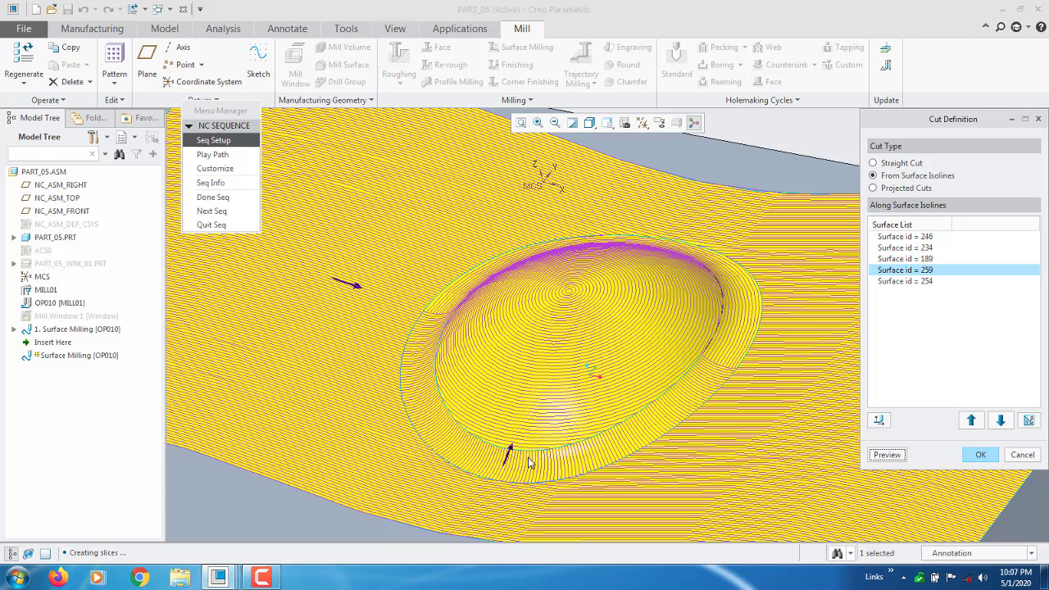
scroll(529, 464, up, 3)
click(887, 454)
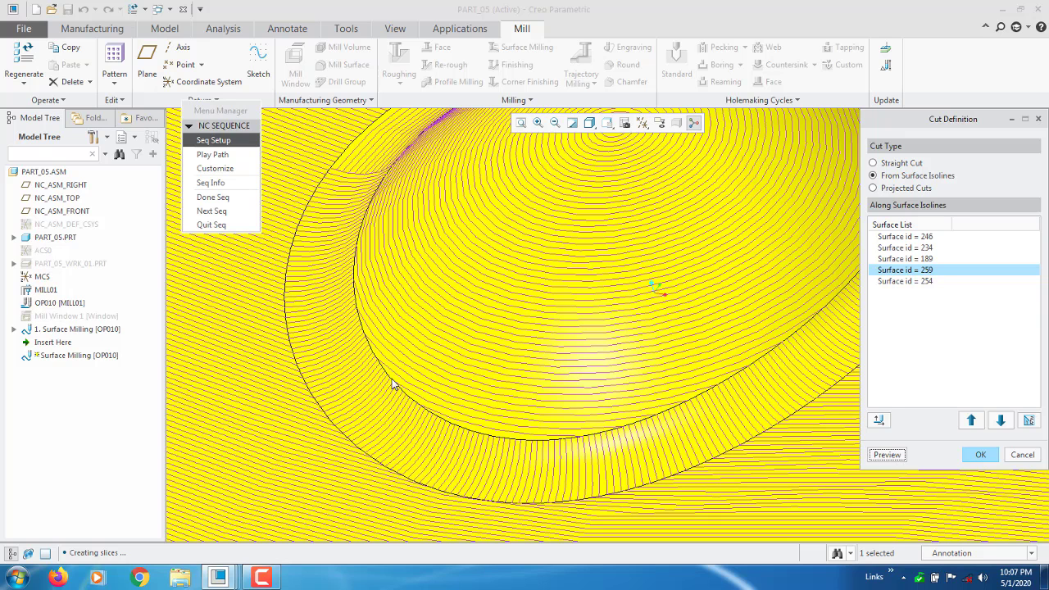
scroll(389, 353, up, 5)
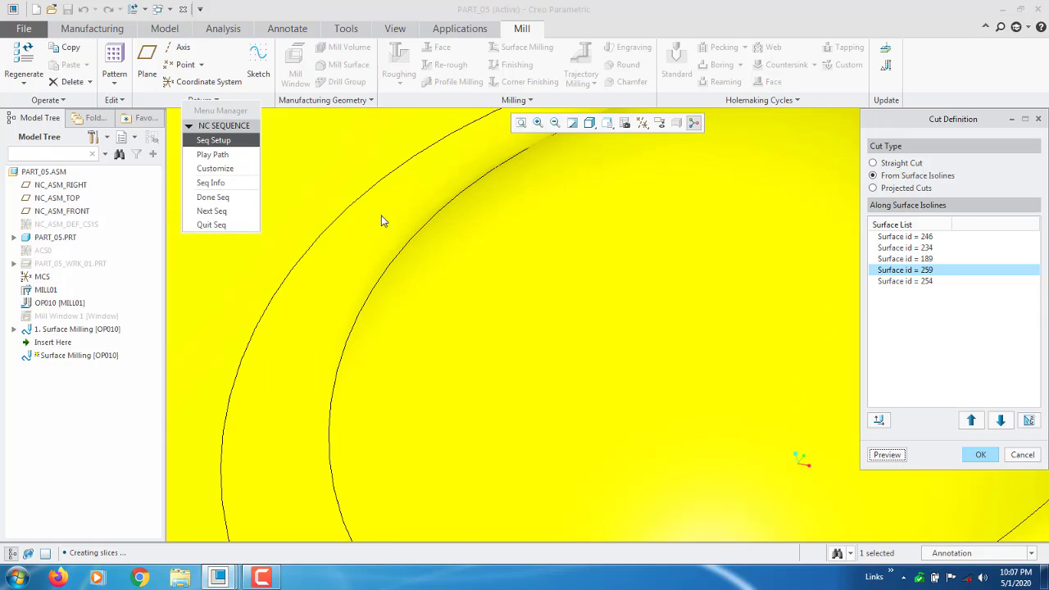
click(923, 259)
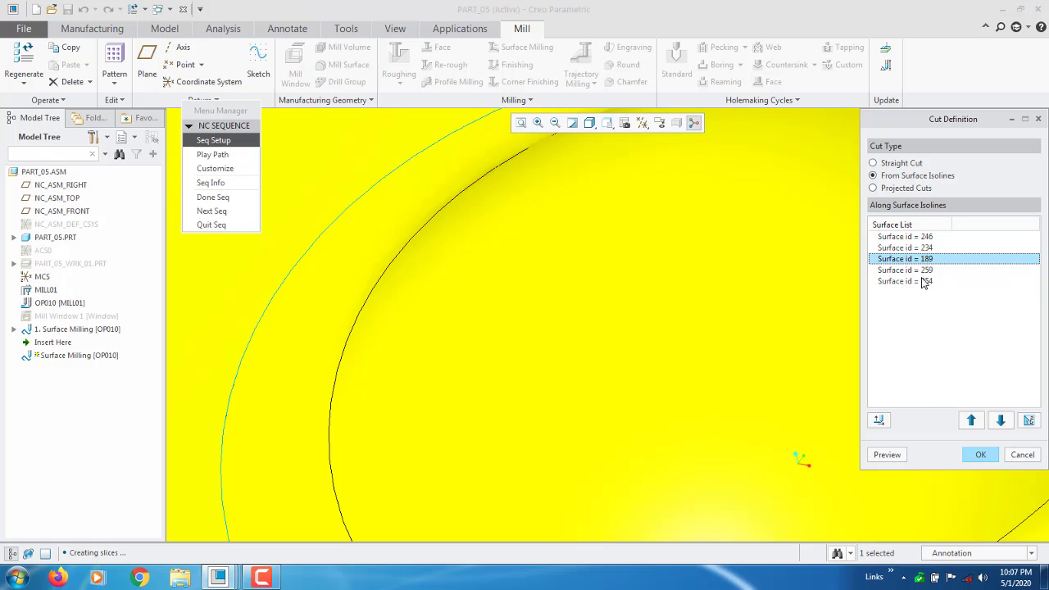
click(893, 455)
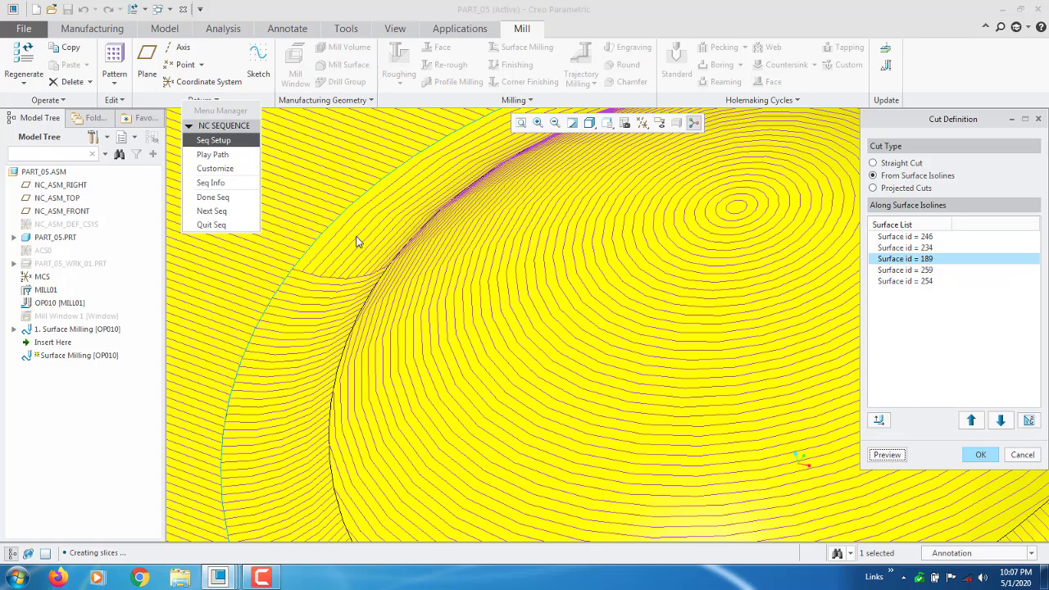
Step: Change the isoline cut direction of rim surface 254 to match rim surface 259 and preview the cuts
click(915, 271)
click(915, 282)
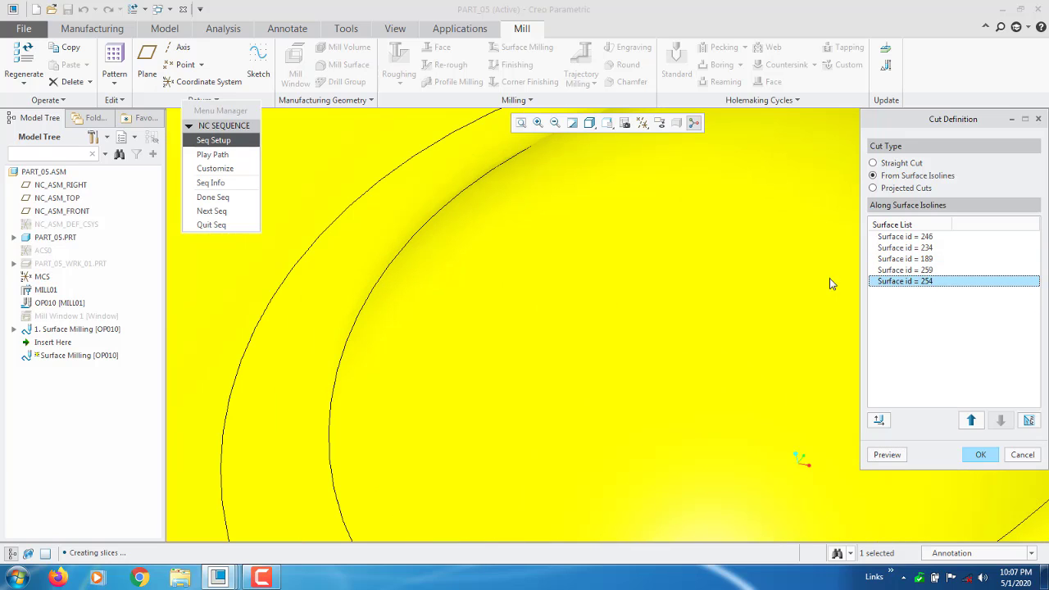
click(924, 271)
click(924, 282)
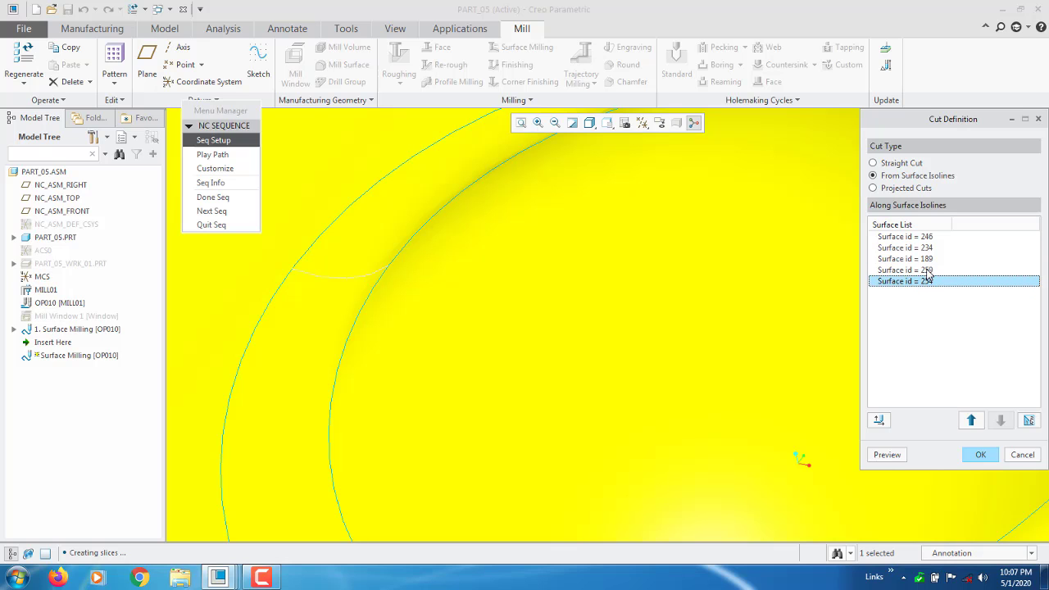
click(887, 456)
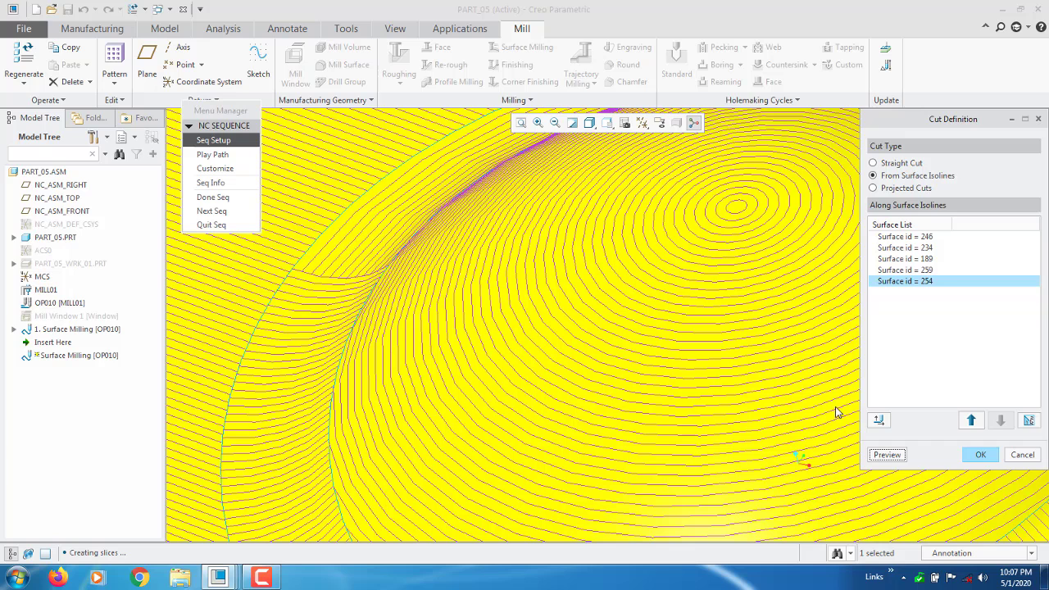
click(883, 420)
click(888, 456)
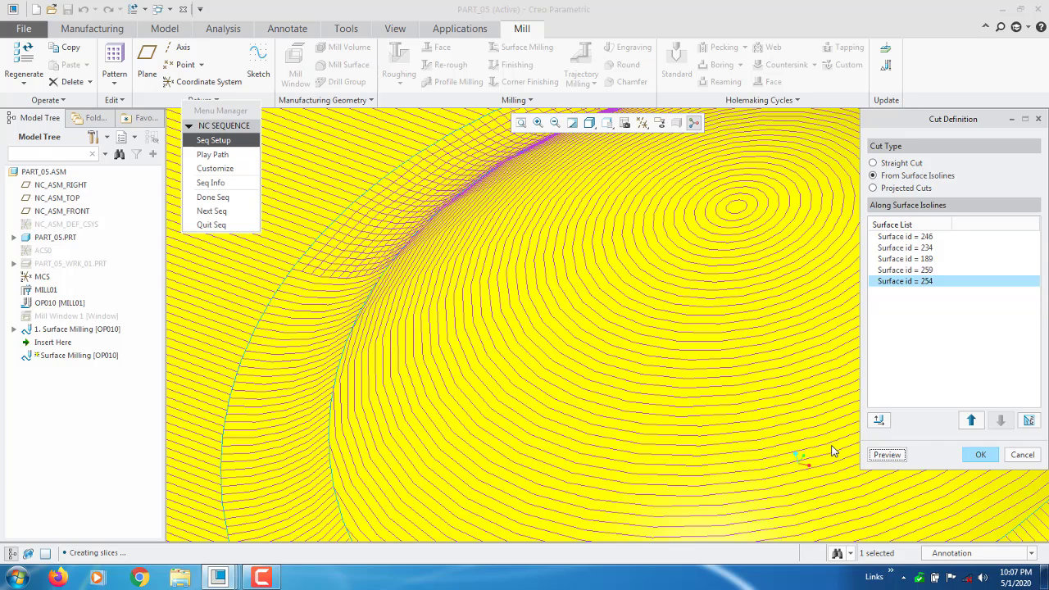
click(890, 458)
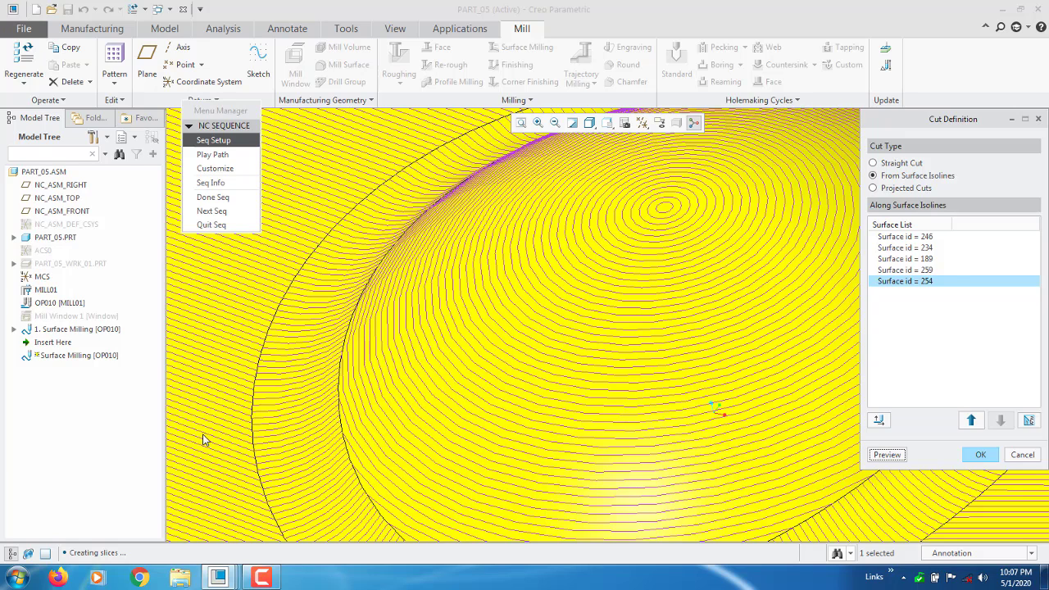
Step: Locate rim surfaces 259 and 254, and move main surface 189 to the end of the surface list
scroll(293, 374, down, 5)
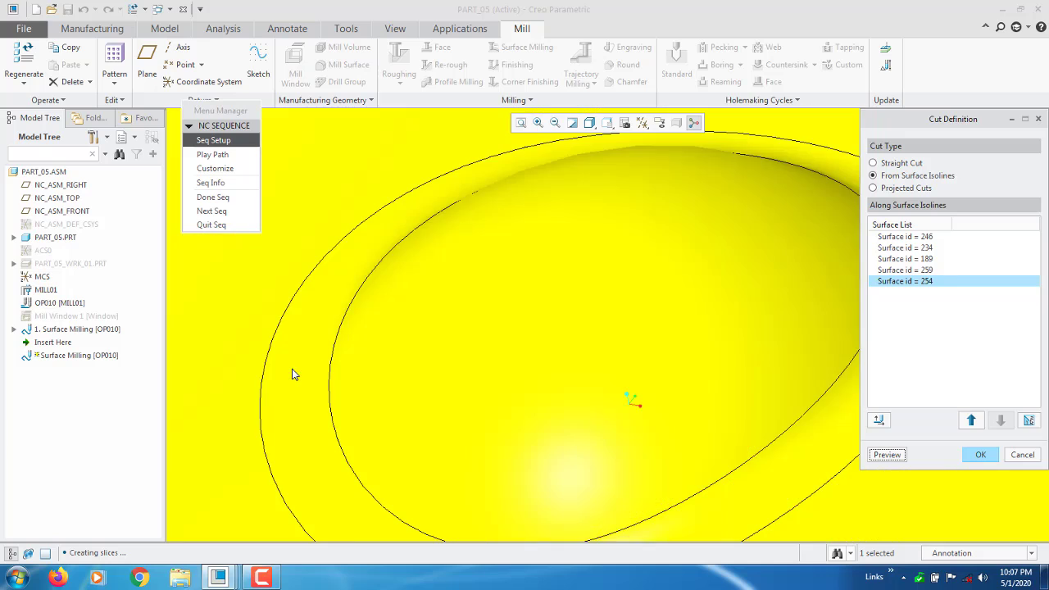
click(925, 270)
click(926, 281)
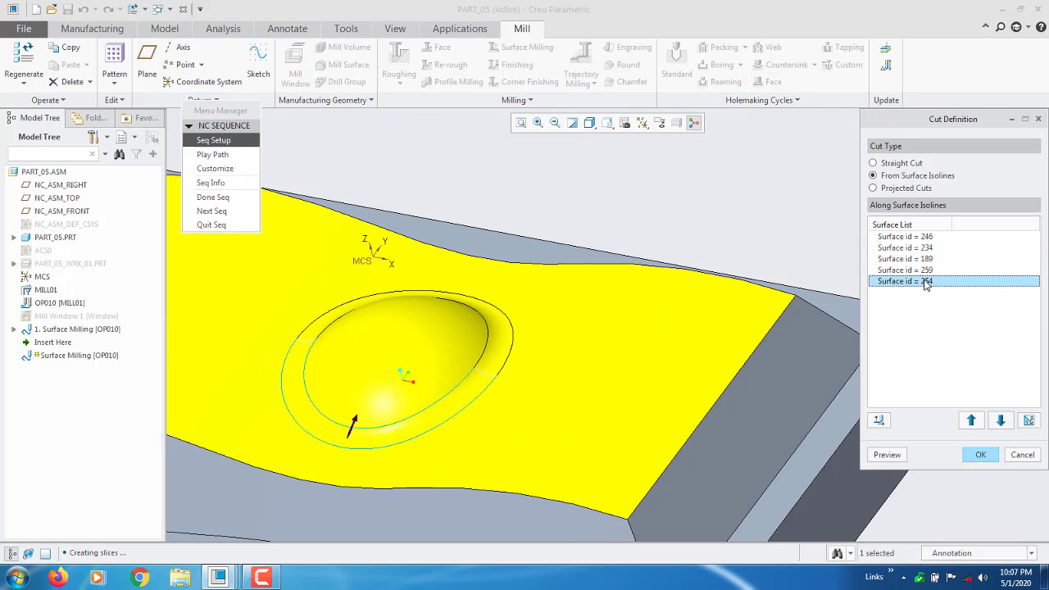
click(919, 259)
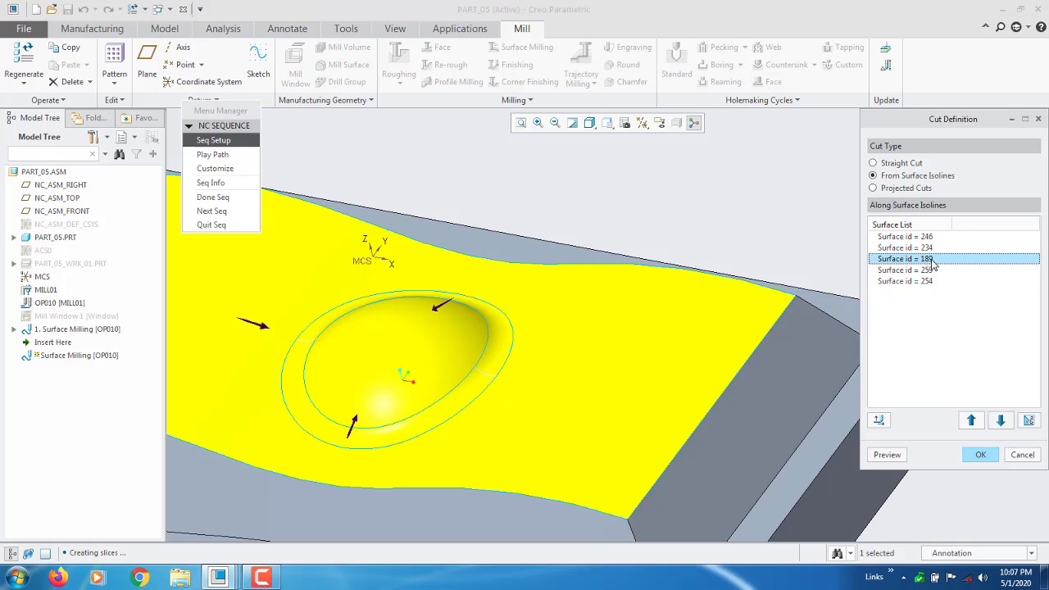
click(647, 400)
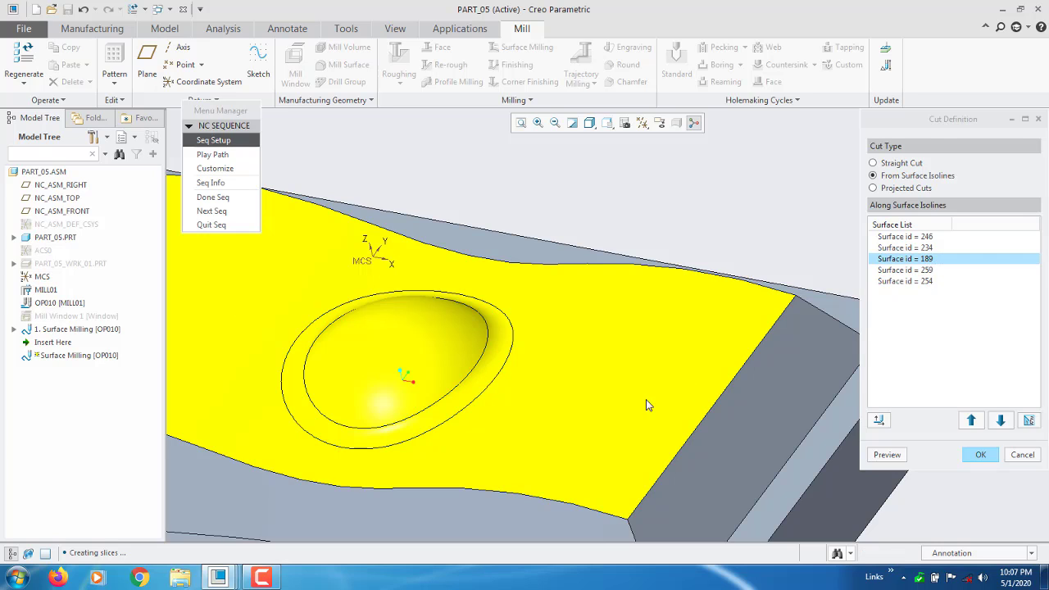
click(1001, 421)
click(1001, 421)
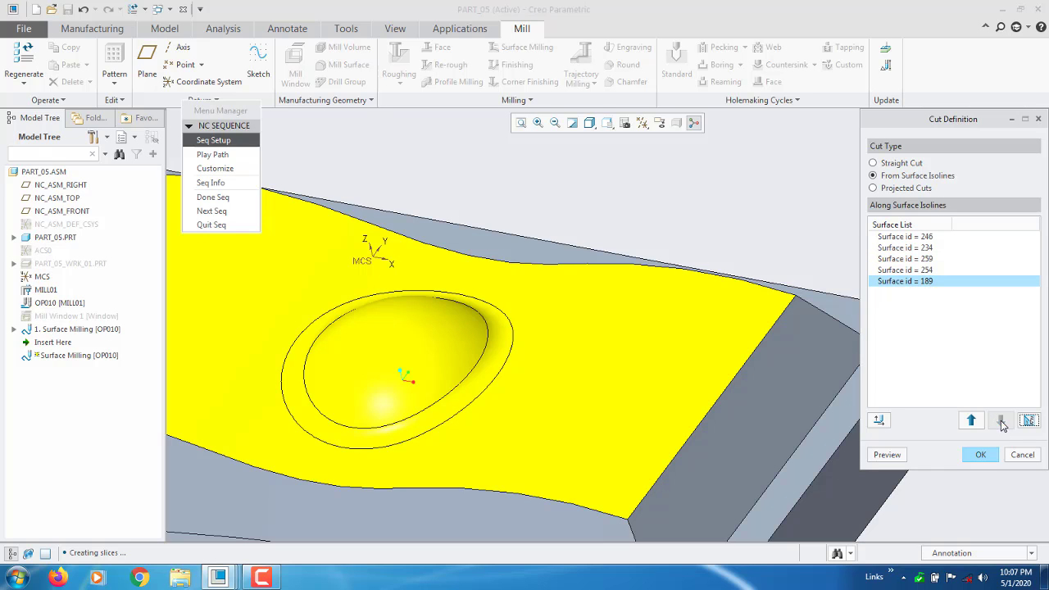
Step: Preview the isoline cuts over the whole part and inspect them around the recess and rim
click(924, 270)
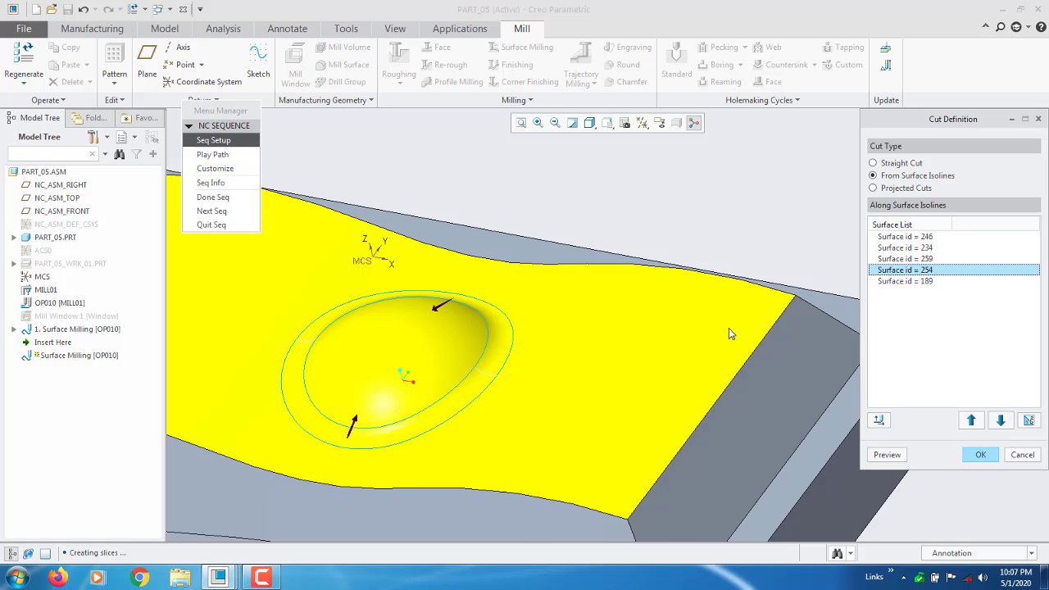
key(ctrl+d)
scroll(581, 338, down, 5)
click(885, 362)
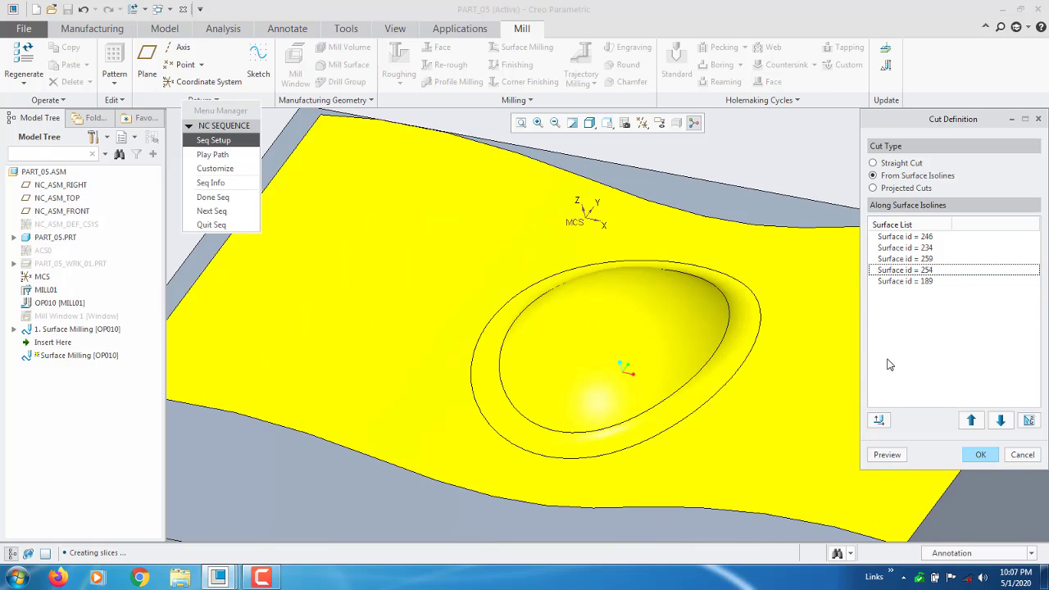
click(924, 238)
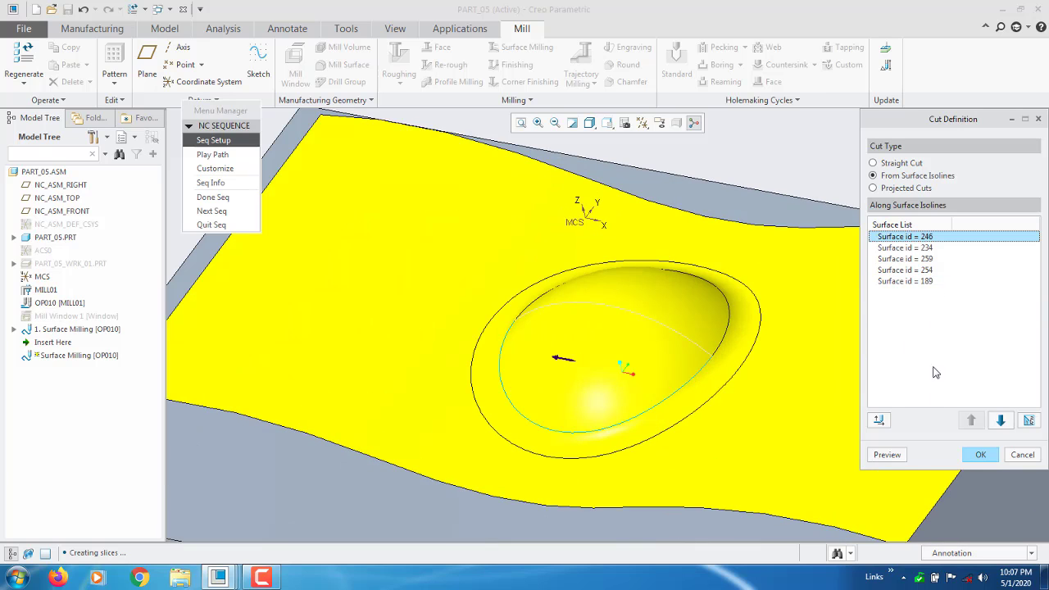
click(887, 455)
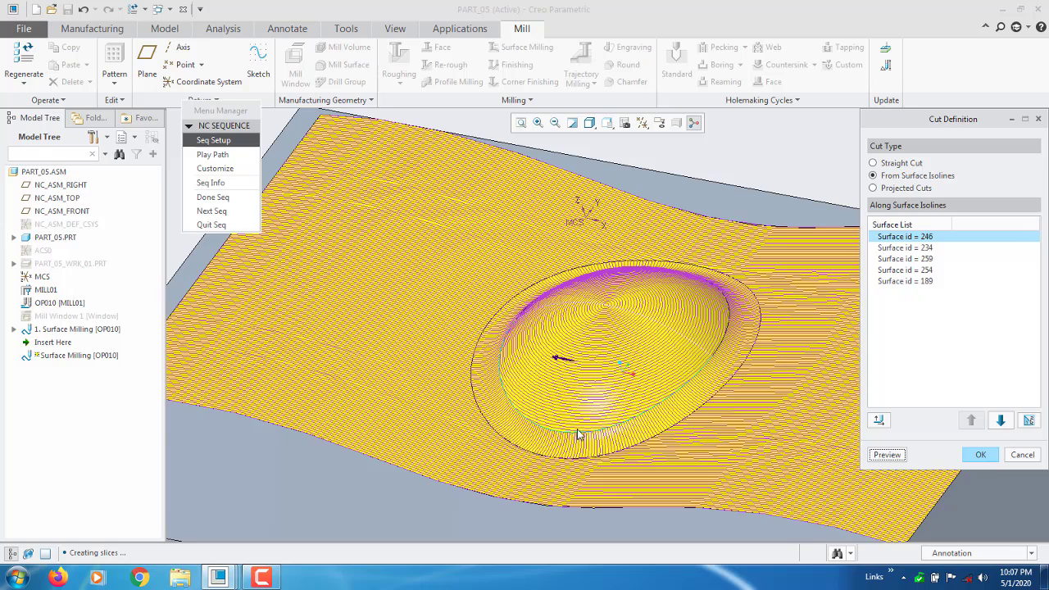
scroll(577, 434, down, 3)
click(892, 455)
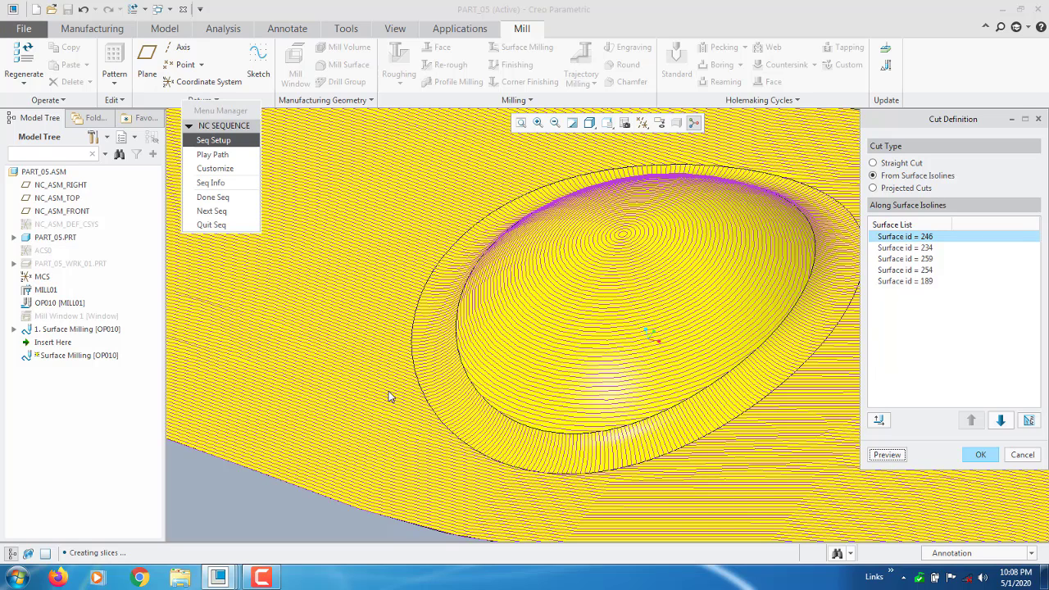
Step: Accept the cut definition and compute the sequence's tool path for on-screen playback
click(983, 455)
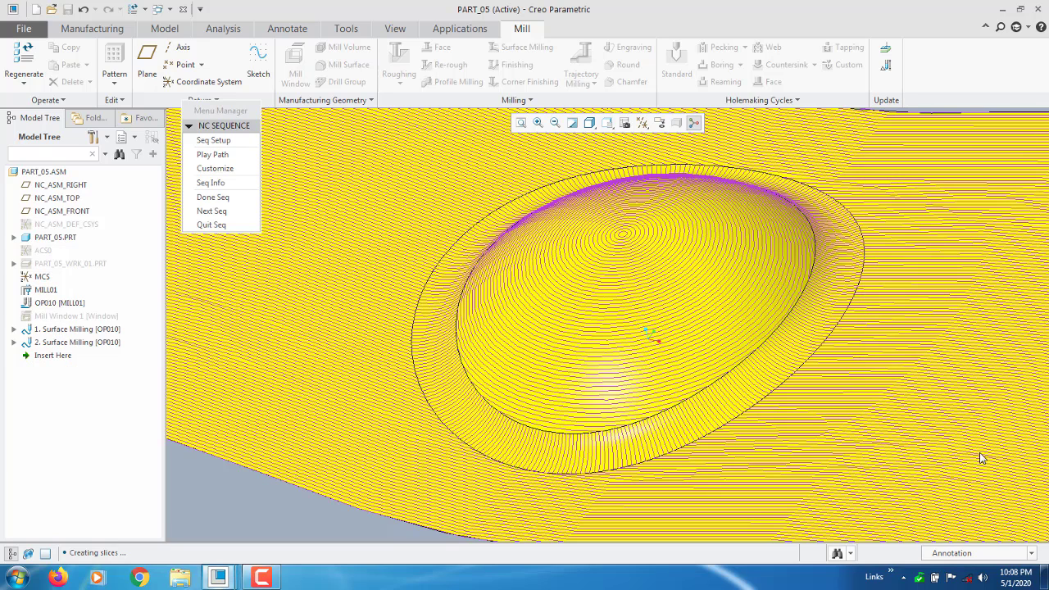
click(236, 155)
click(229, 269)
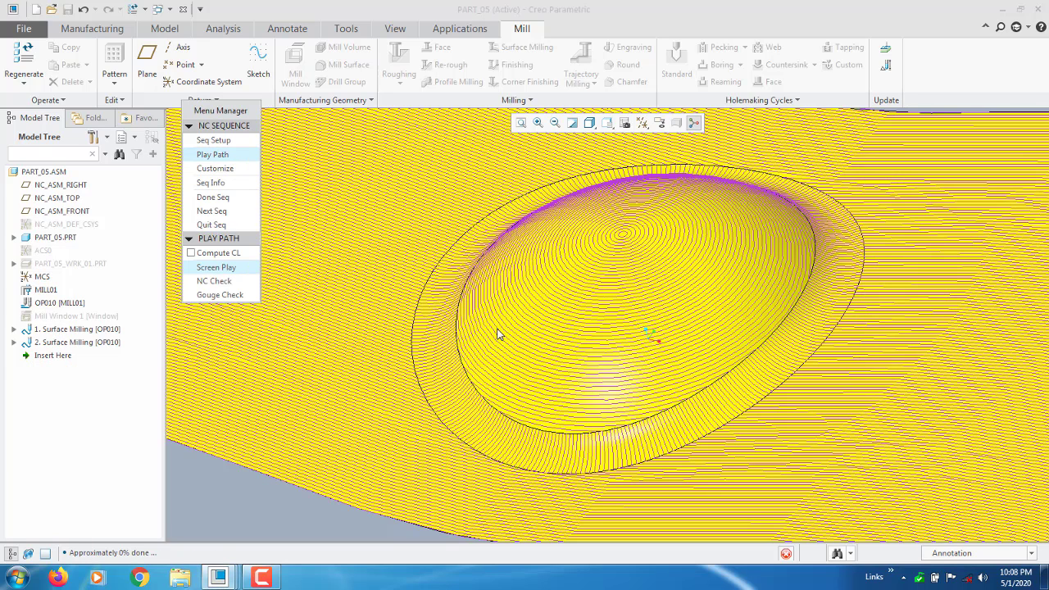
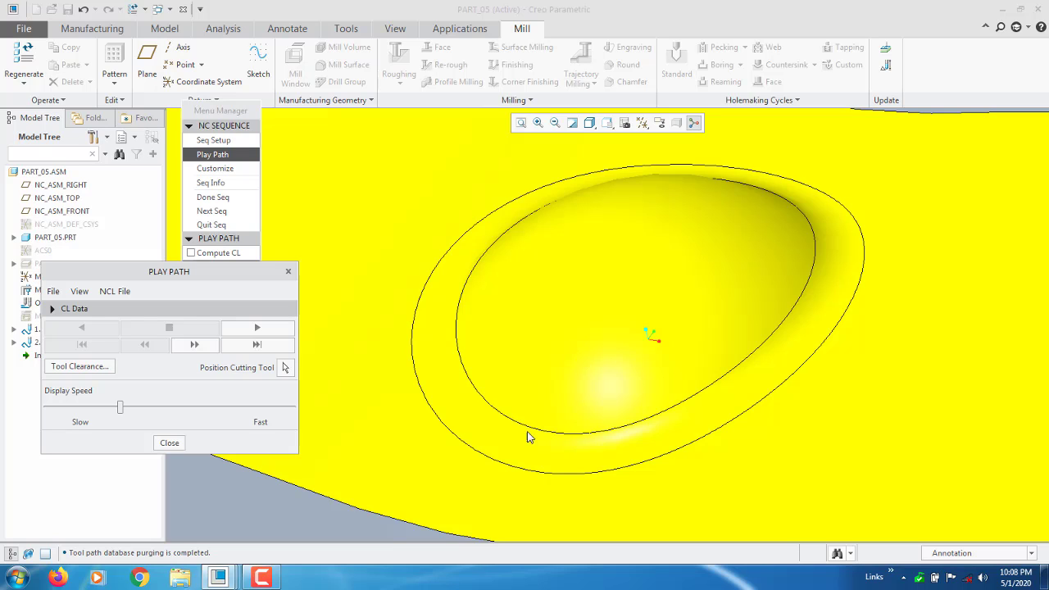
click(262, 578)
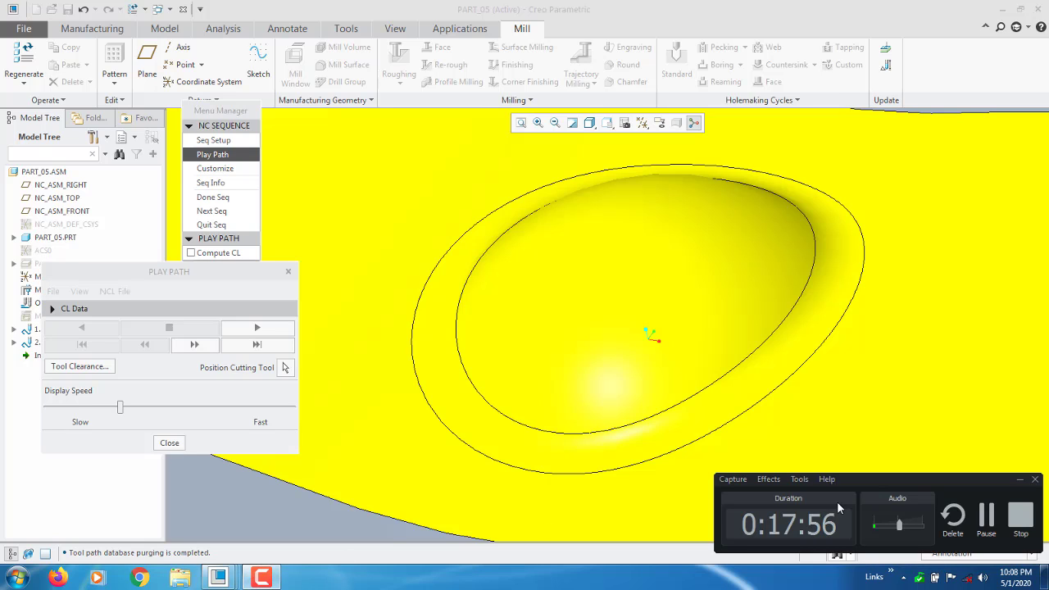
click(264, 578)
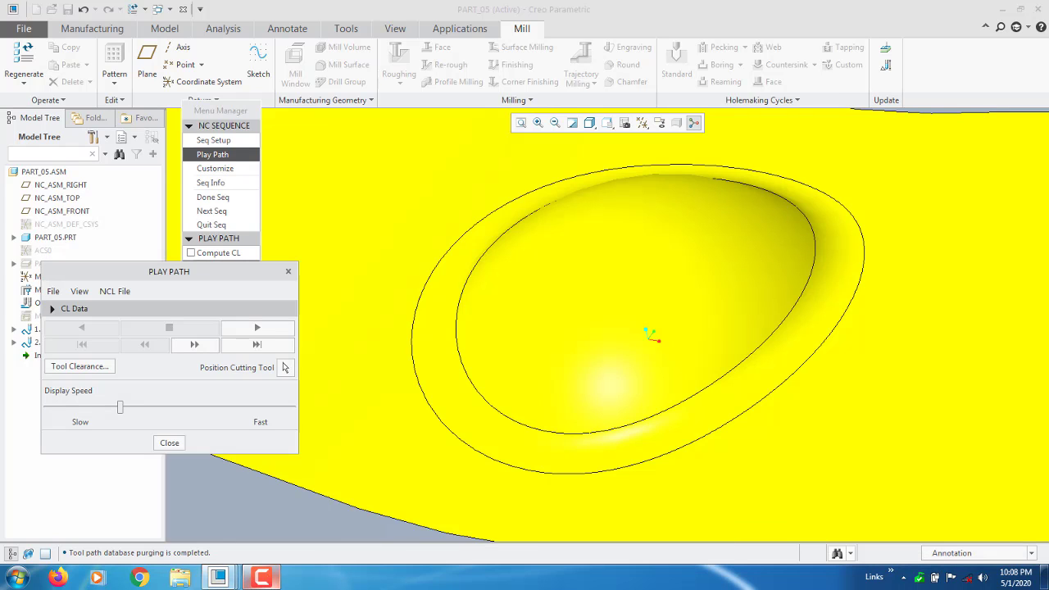
click(261, 578)
click(1020, 479)
scroll(591, 349, up, 5)
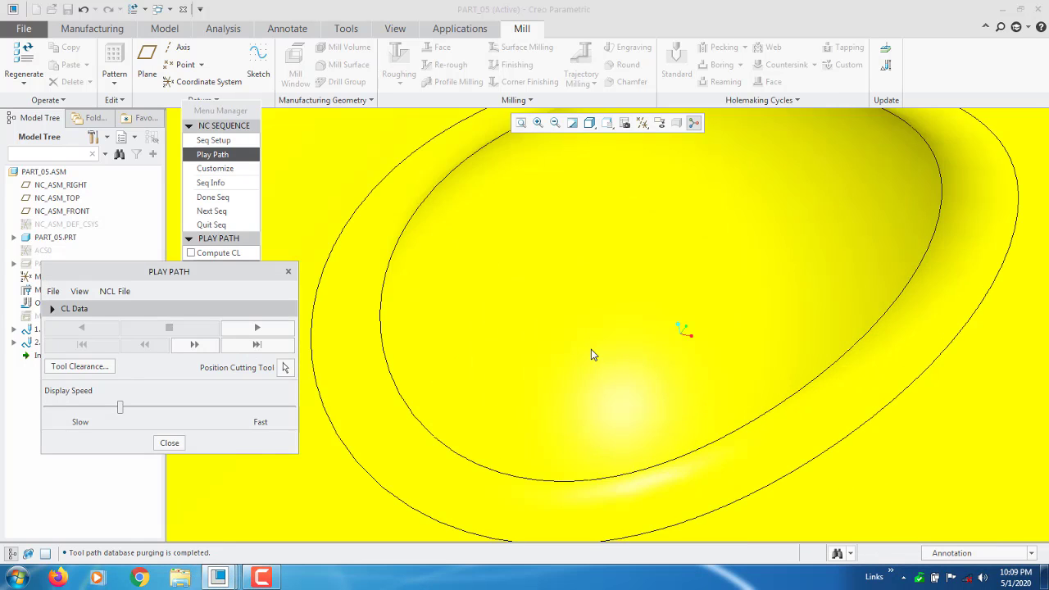
scroll(500, 307, up, 2)
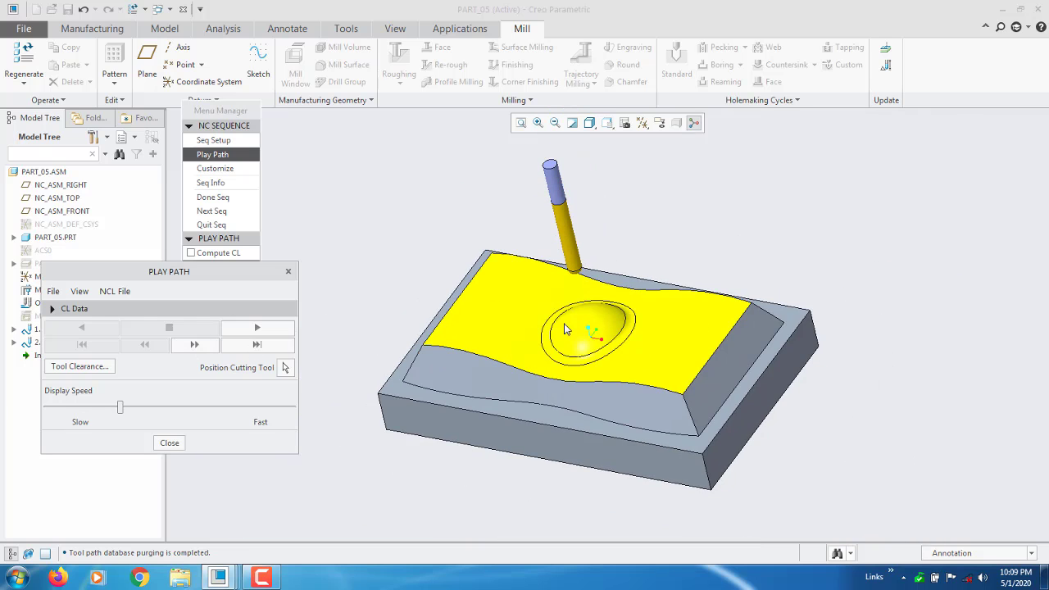
Step: Play the surface milling tool path from the slowest display speed, raising the speed slightly while watching the cuts inside the recess
scroll(565, 328, down, 4)
scroll(590, 314, down, 2)
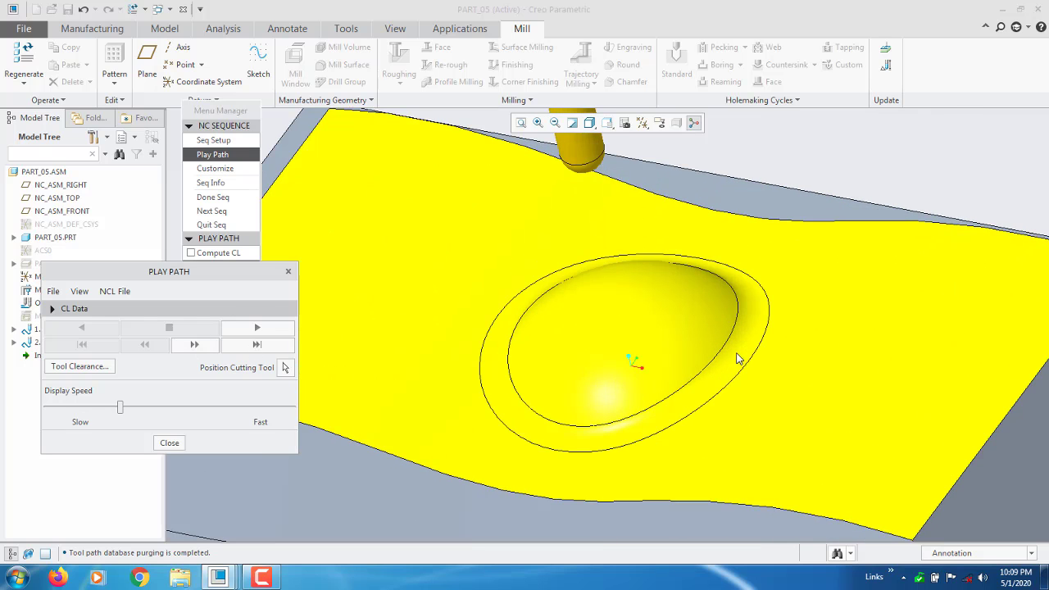
drag(233, 276, 217, 250)
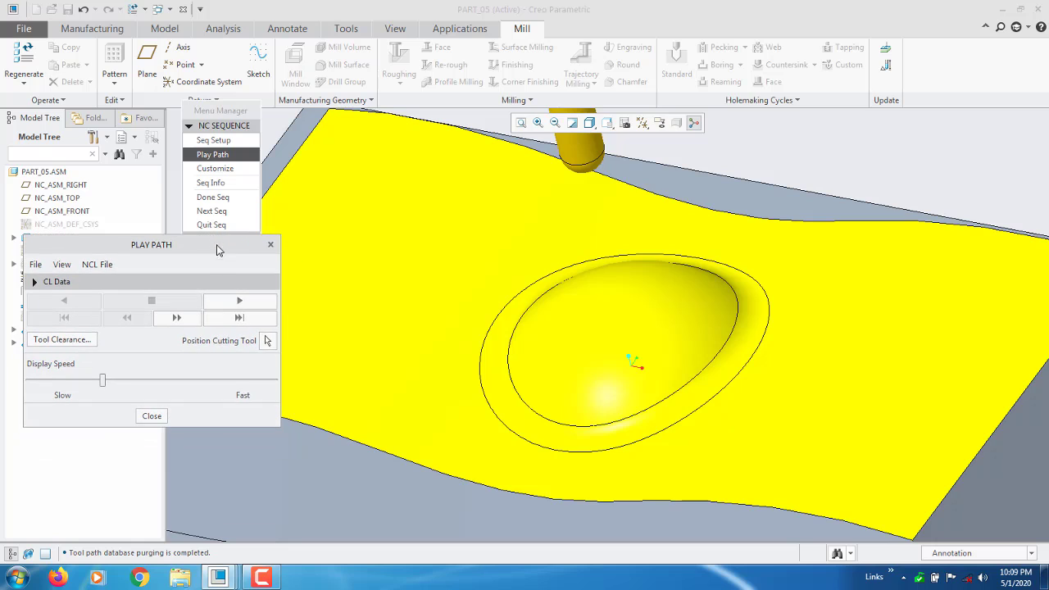
drag(103, 382, 4, 377)
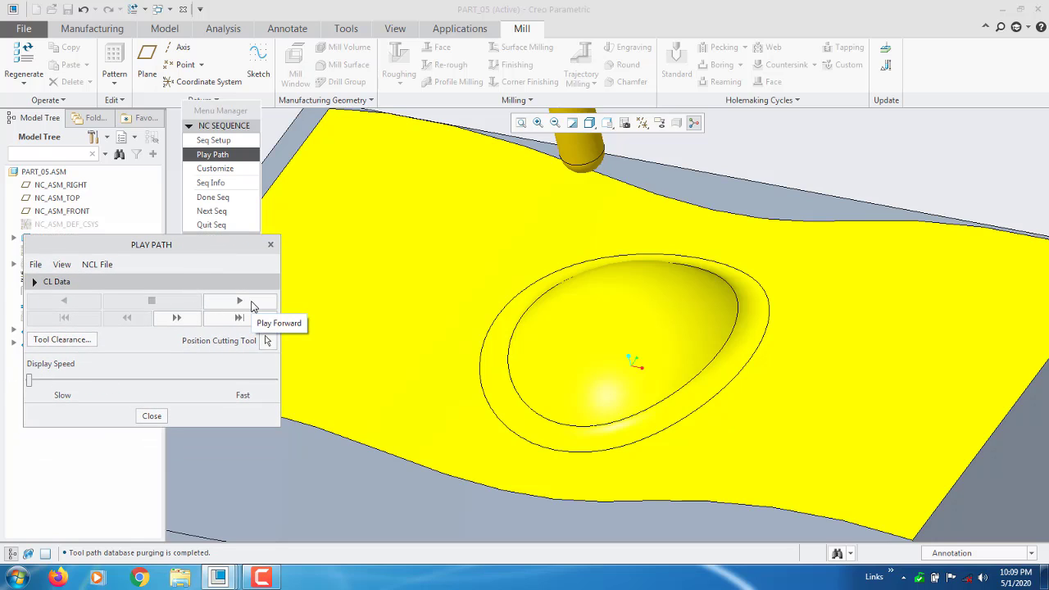
click(252, 306)
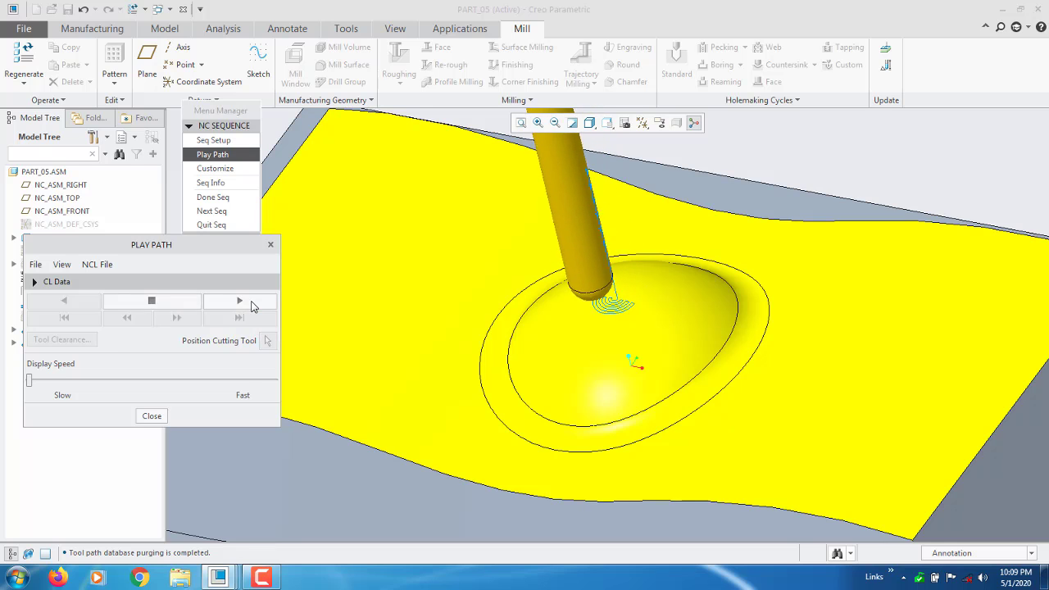
drag(29, 380, 78, 380)
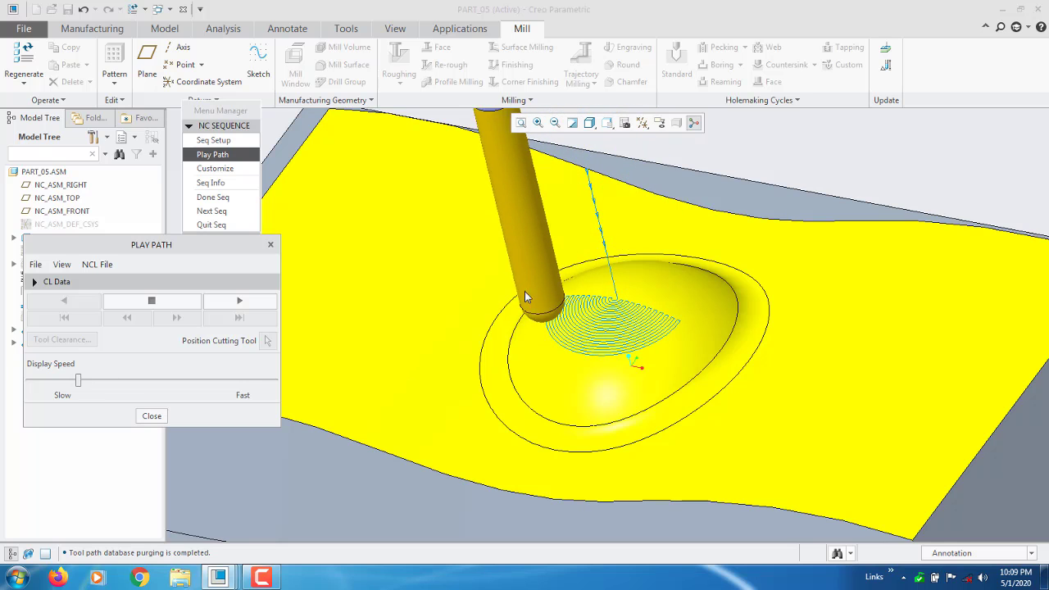
Step: Speed up the playback to finish the tool path, inspect the passes around the recess and rim, and close the player
mouse_move(78, 379)
mouse_down()
mouse_move(129, 386)
mouse_move(82, 386)
mouse_up()
scroll(475, 424, down, 3)
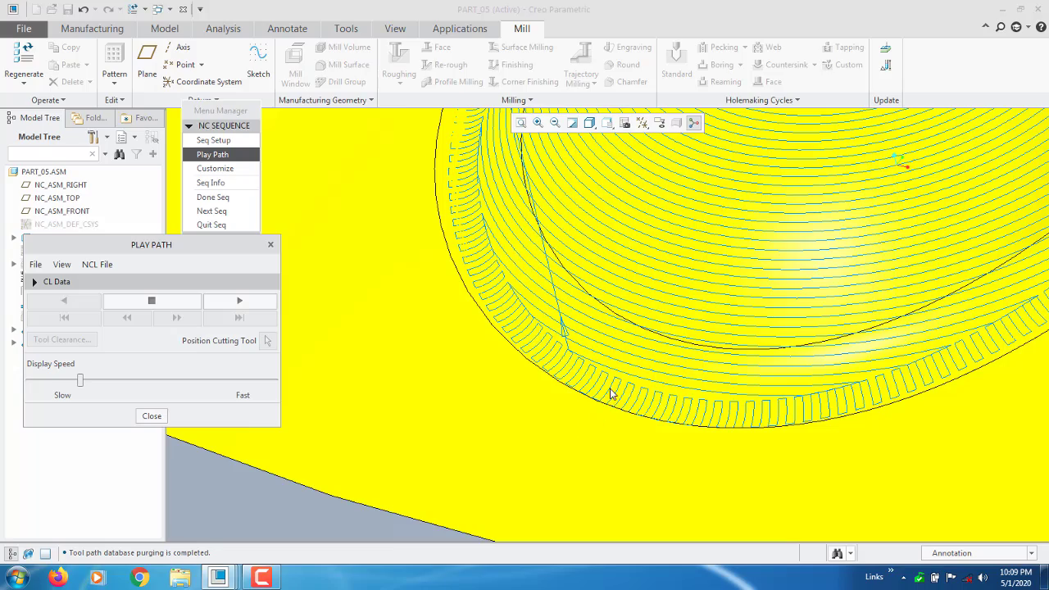
scroll(561, 419, up, 1)
scroll(561, 423, up, 3)
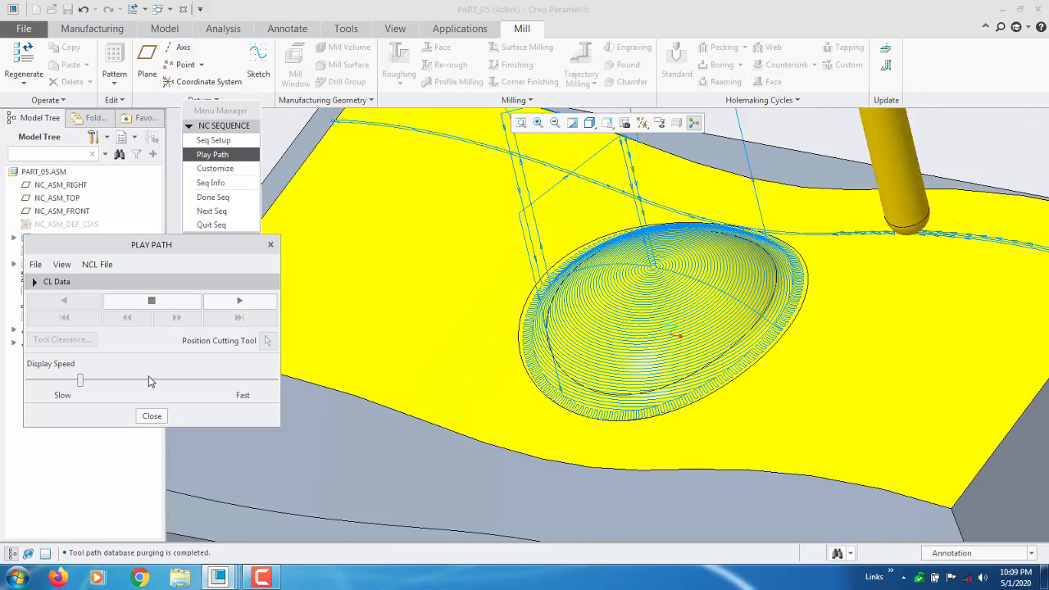
drag(80, 383, 191, 382)
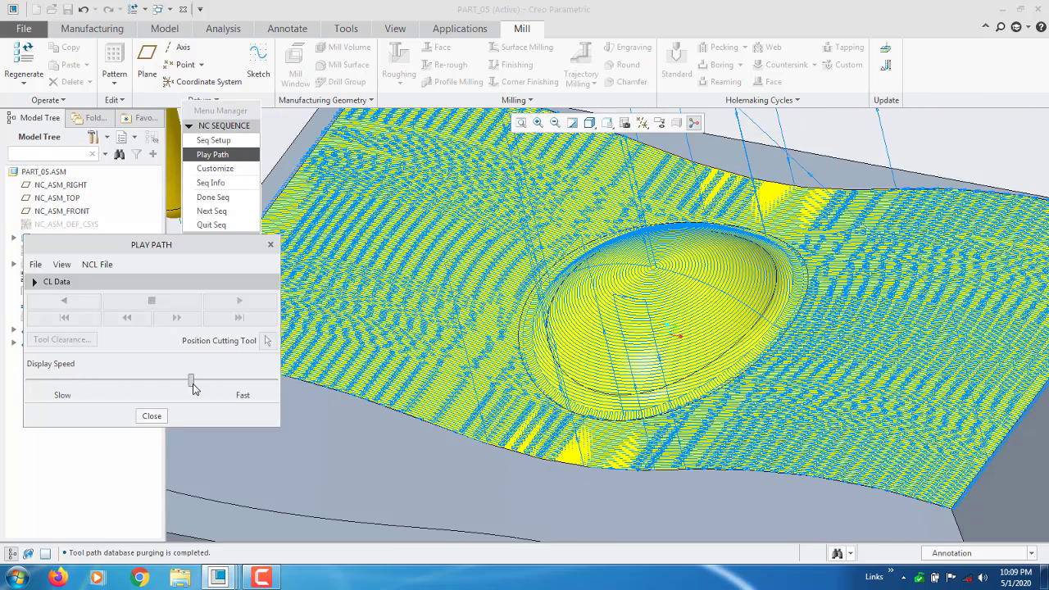
scroll(965, 293, up, 2)
scroll(937, 300, down, 5)
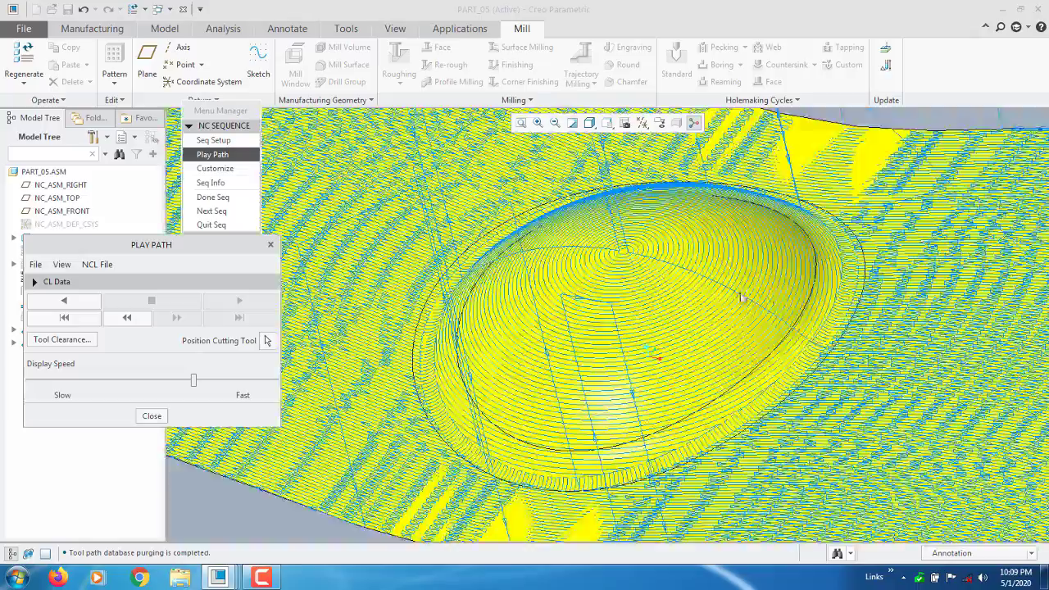
scroll(738, 320, up, 5)
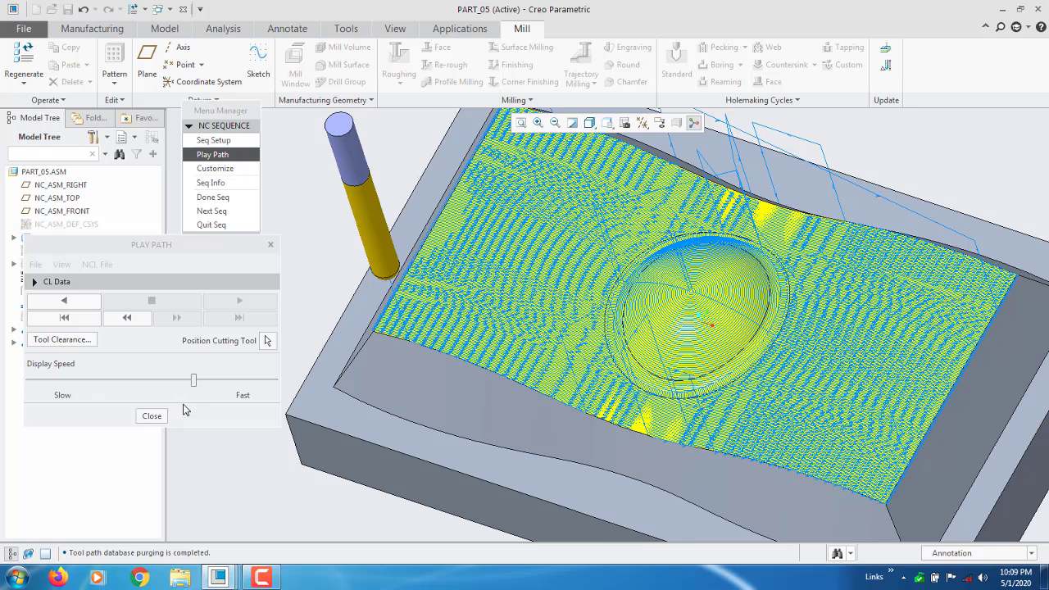
click(152, 417)
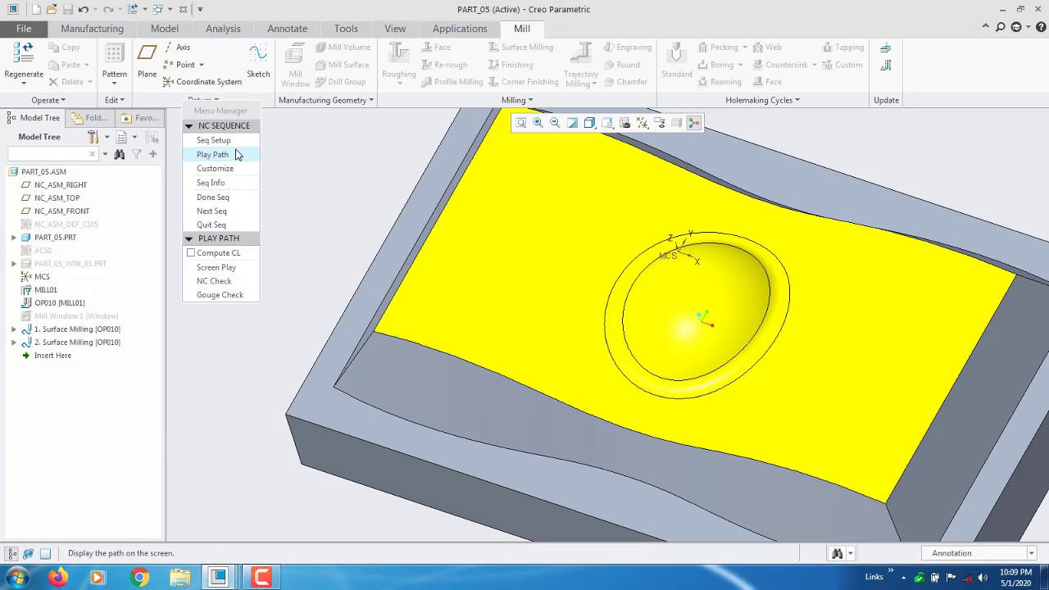
Step: Redefine the sequence's cut with the Projected Cuts type and start defining a contour for the projected toolpath
click(215, 140)
click(215, 418)
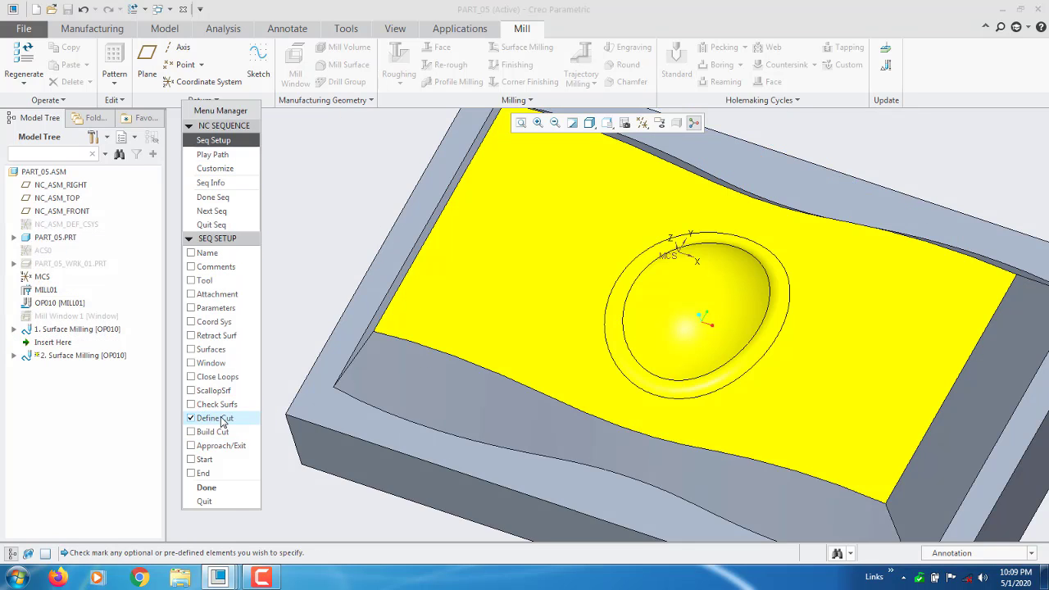
click(206, 488)
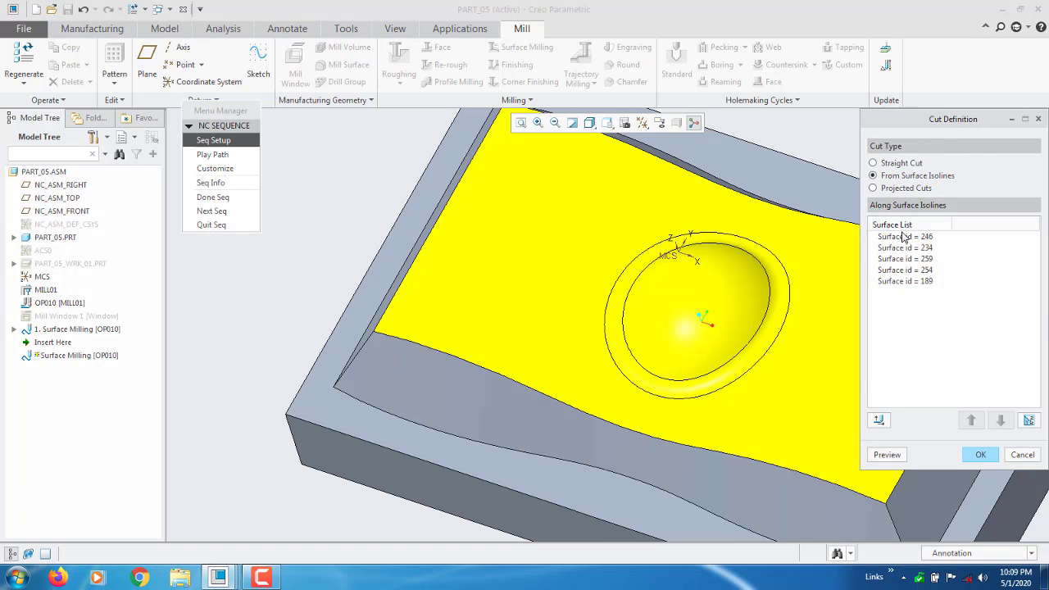
click(912, 189)
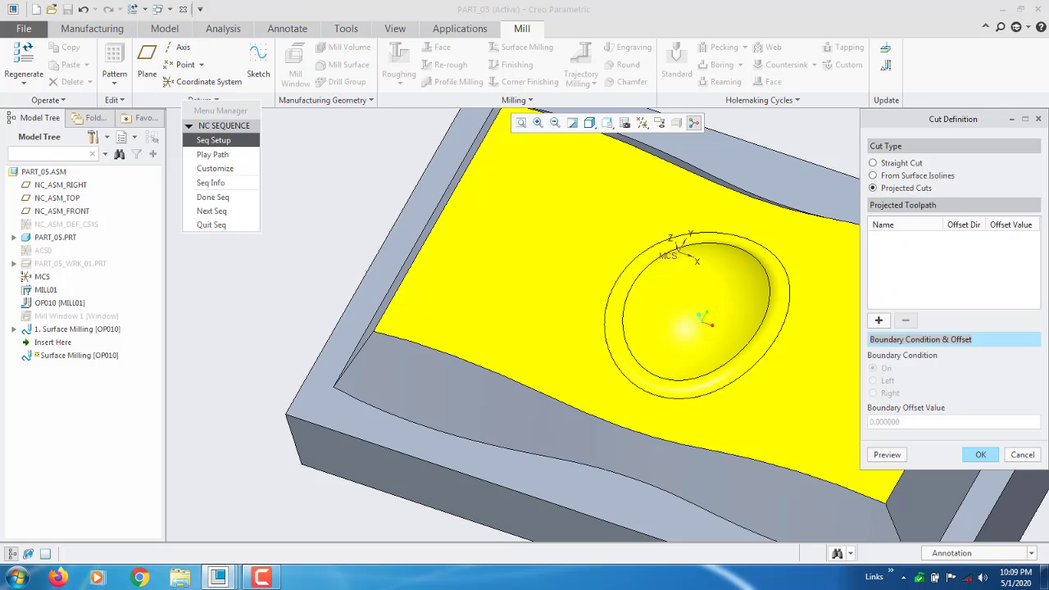
click(881, 321)
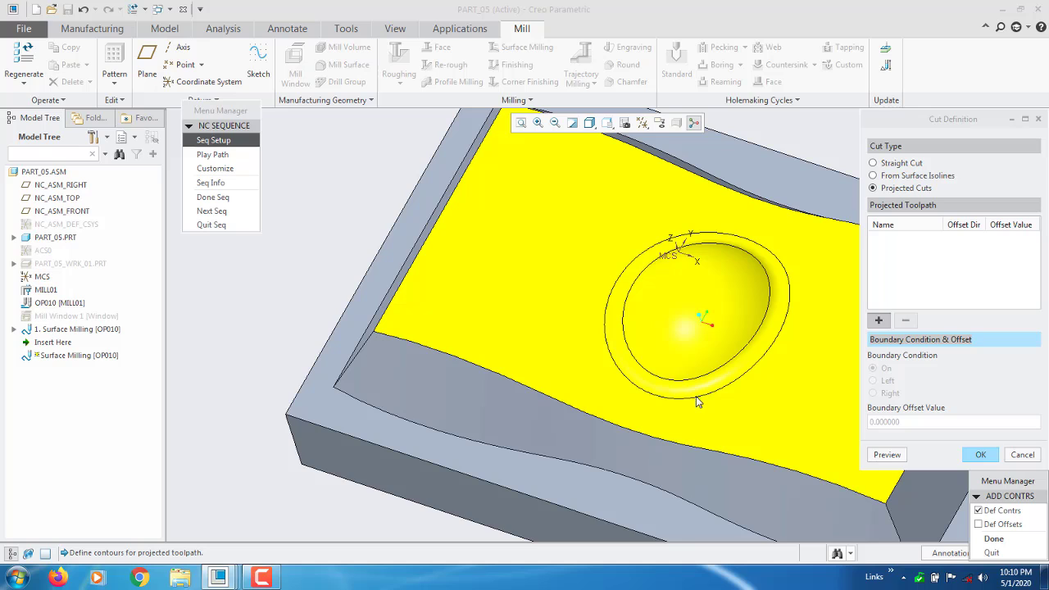
click(994, 540)
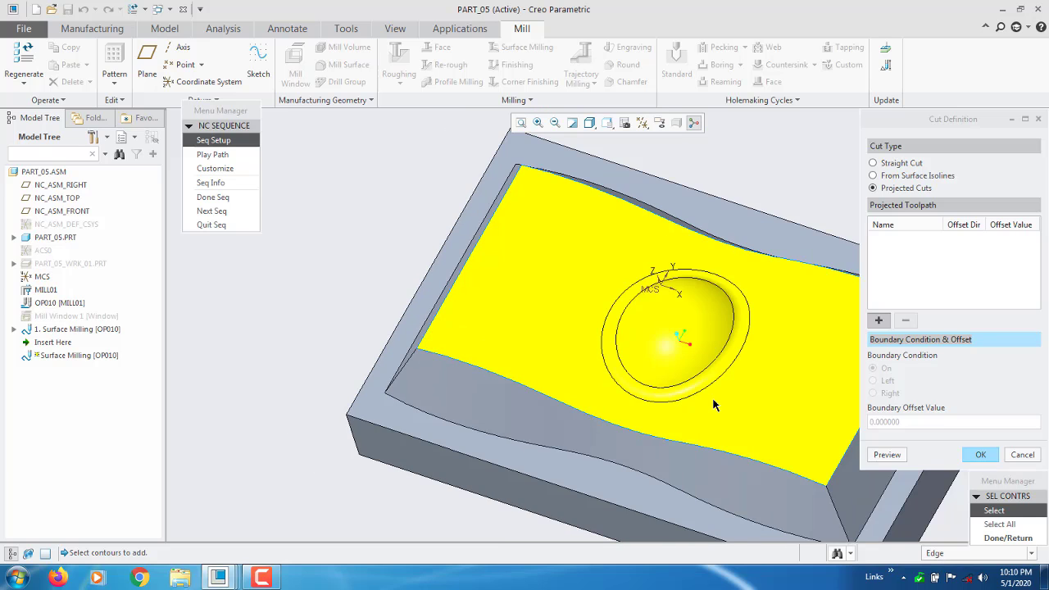
Step: Add the four outer boundary edges of the main yellow surface as one contour of the projected toolpath
scroll(604, 448, up, 3)
click(567, 457)
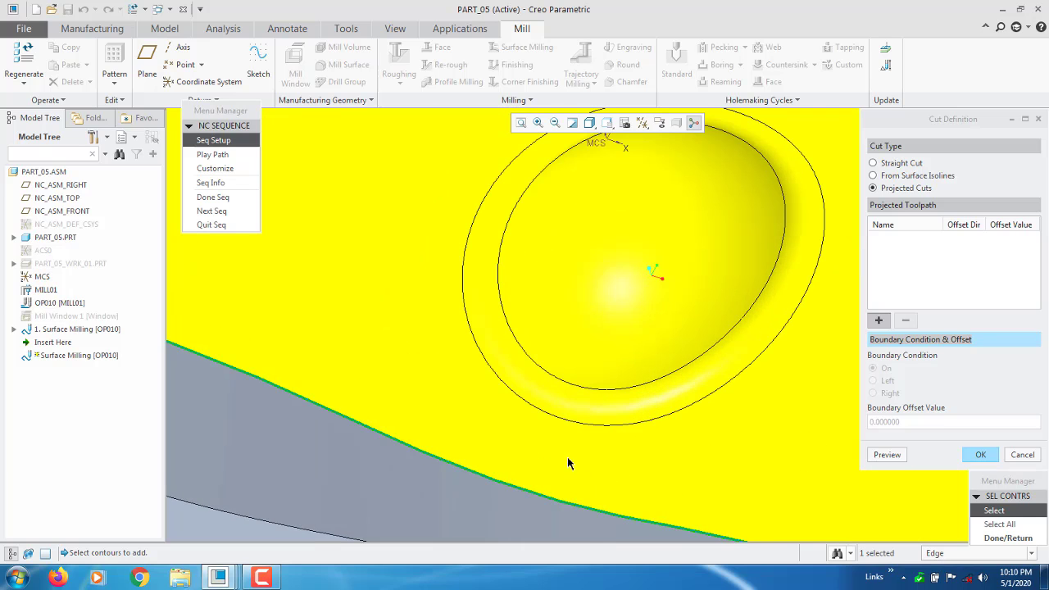
scroll(568, 456, down, 3)
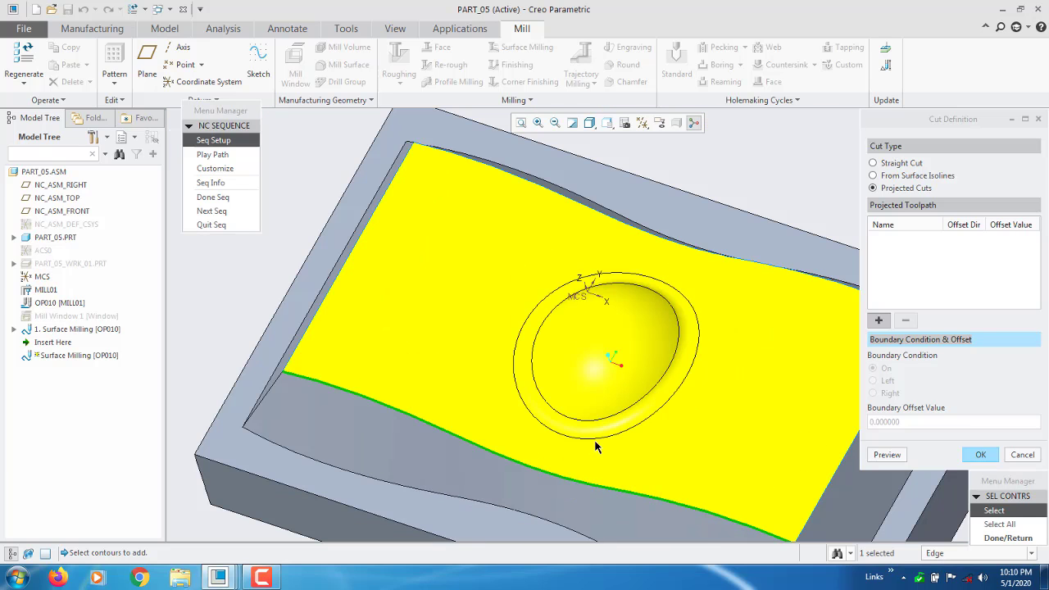
middle_drag(313, 385, 340, 377)
ctrl+click(321, 361)
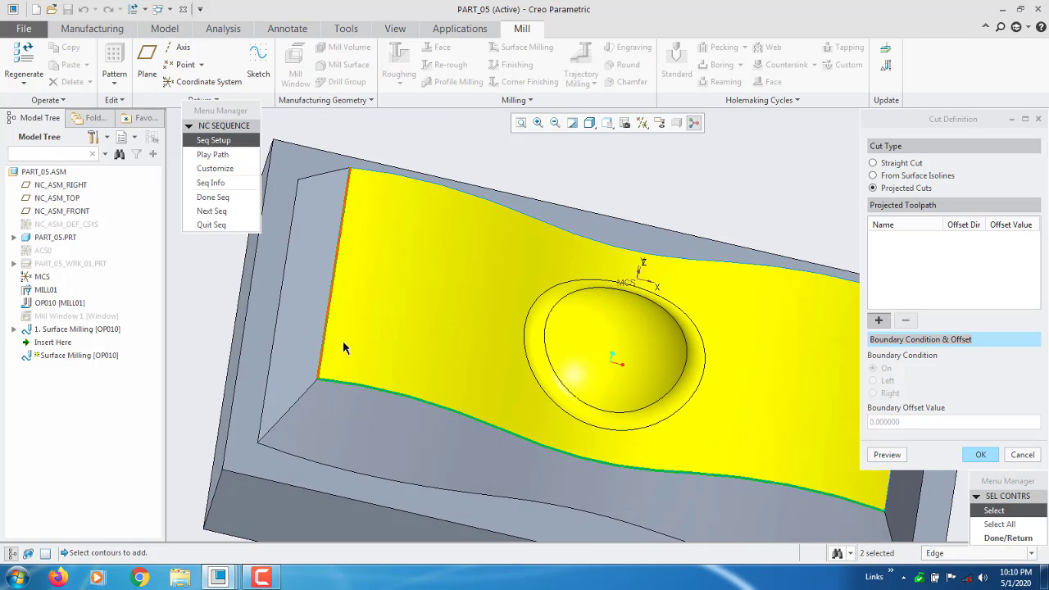
ctrl+click(445, 190)
middle_drag(437, 236, 649, 369)
ctrl+click(680, 462)
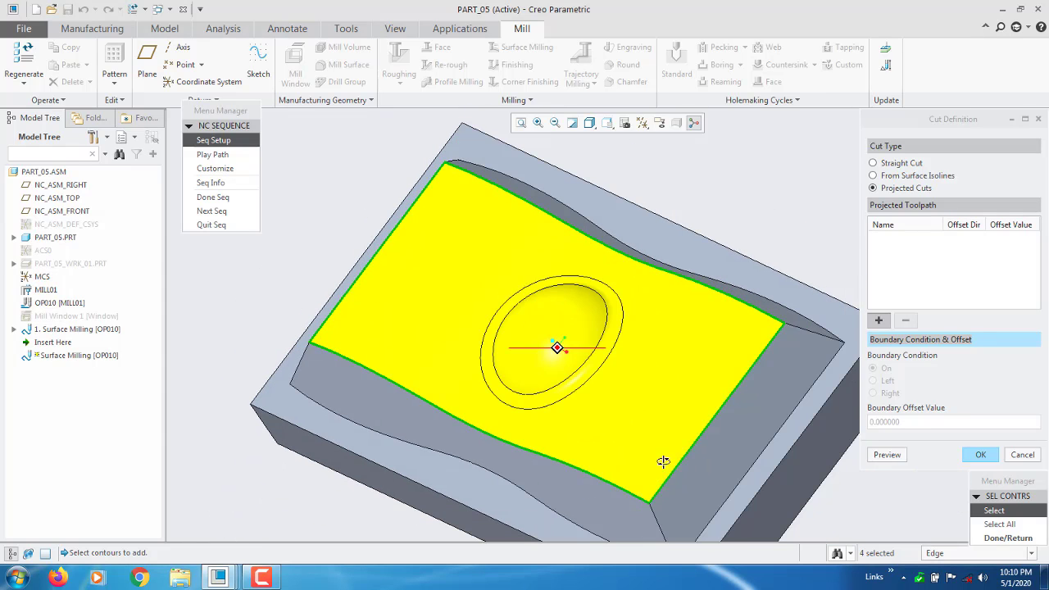
middle_drag(665, 462, 557, 410)
scroll(550, 398, down, 3)
scroll(551, 397, up, 4)
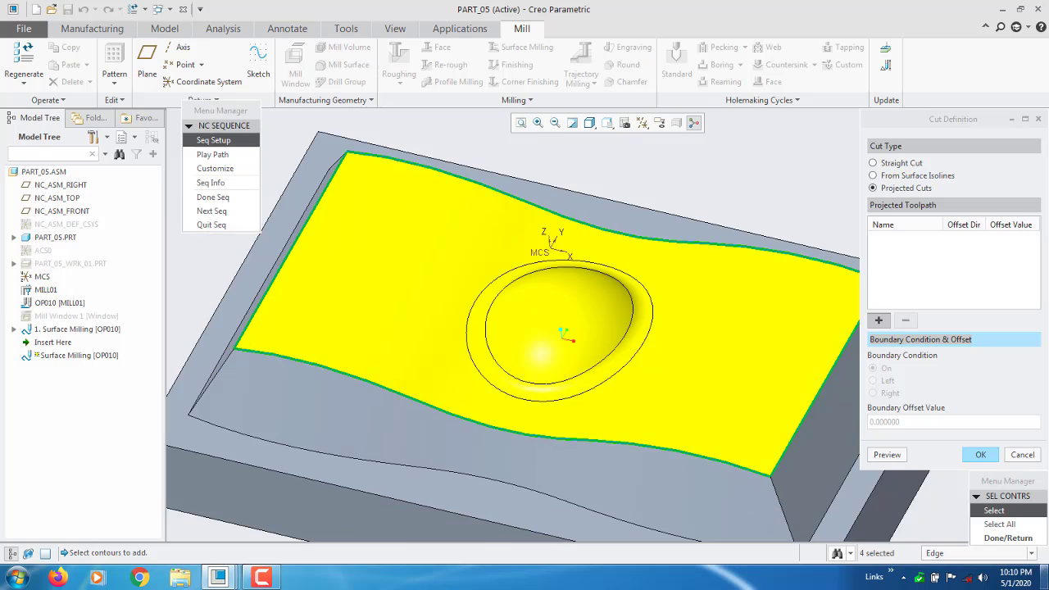
click(1008, 538)
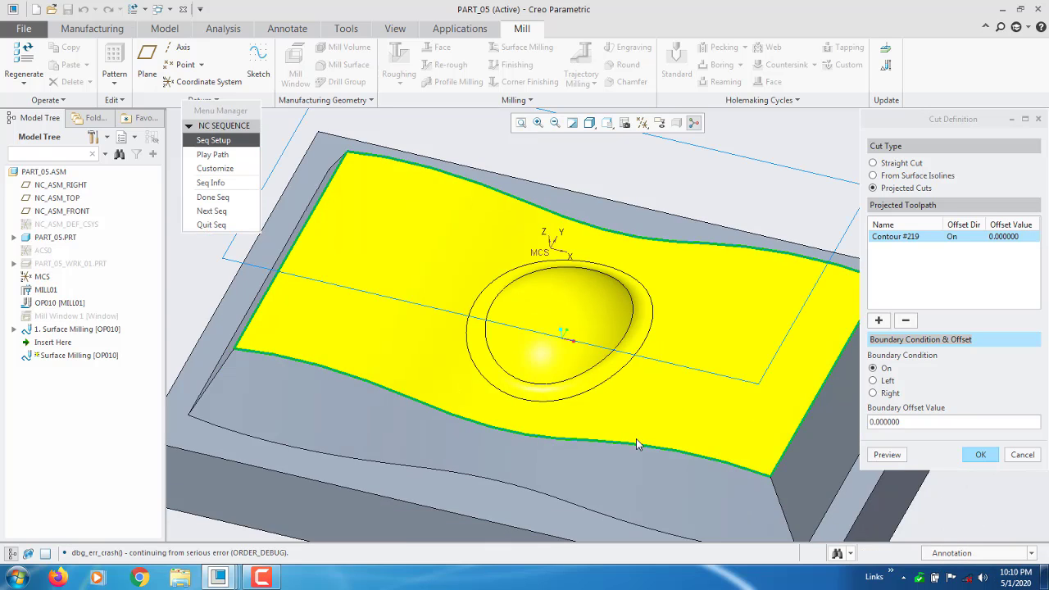
Step: Try the Left, Right and On boundary conditions on the projected contour and compare how its outline shifts
scroll(637, 442, up, 4)
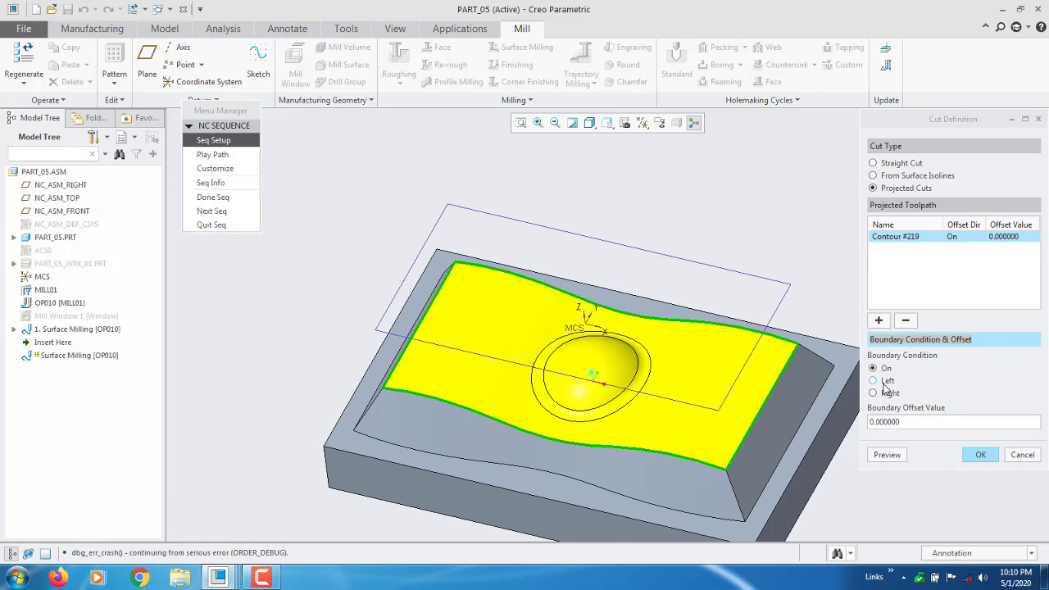
click(874, 381)
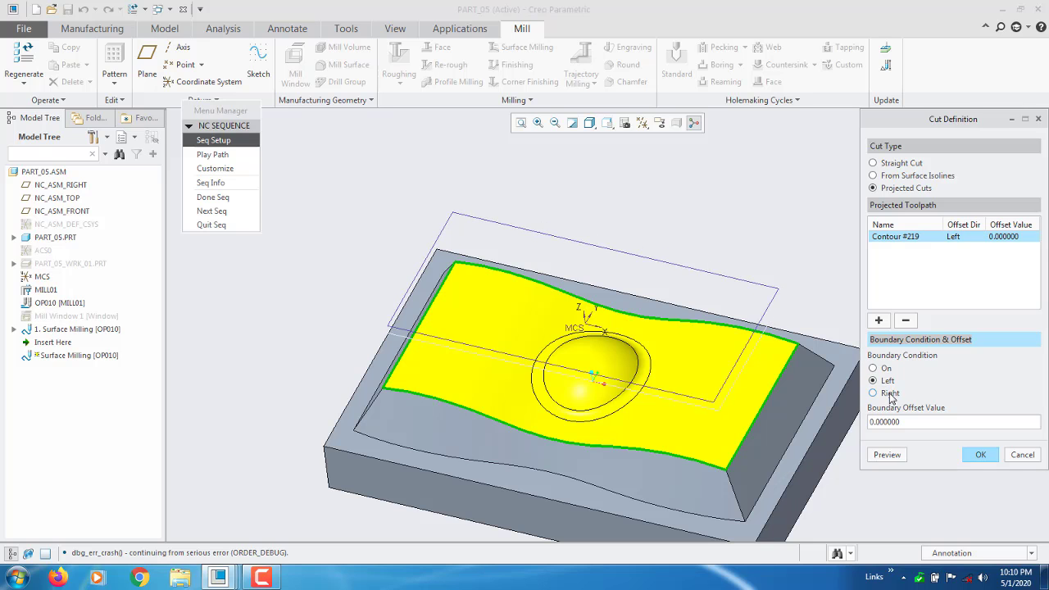
click(890, 394)
middle_drag(600, 401, 354, 342)
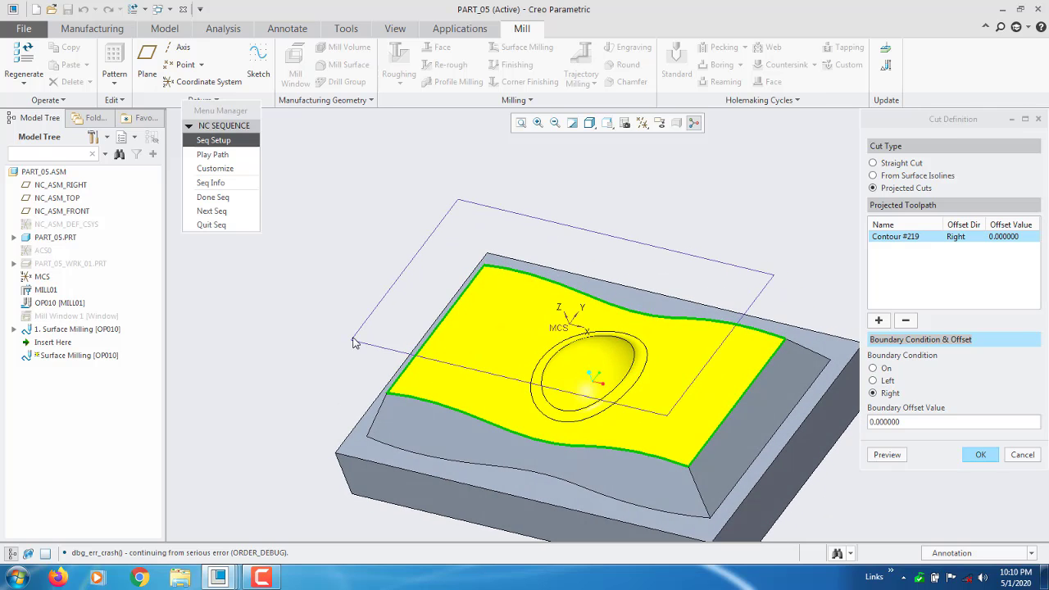
scroll(443, 352, down, 5)
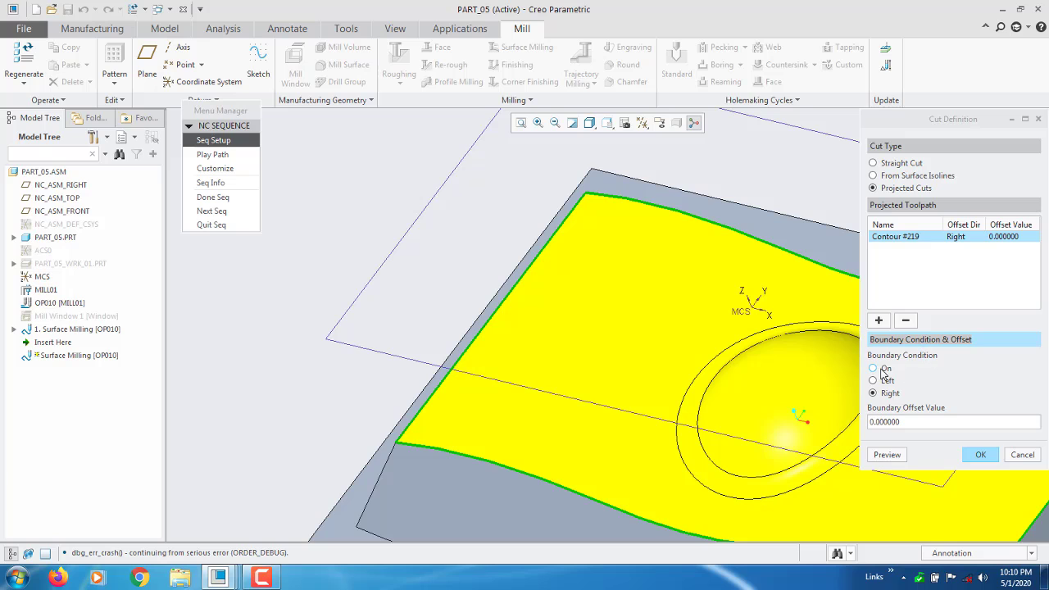
click(883, 371)
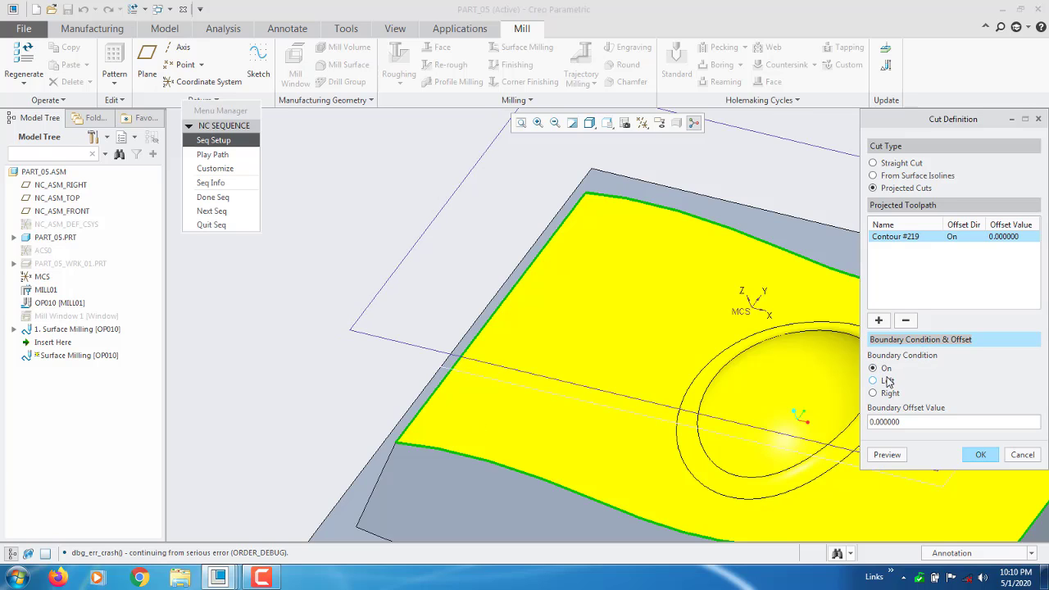
click(886, 382)
click(885, 394)
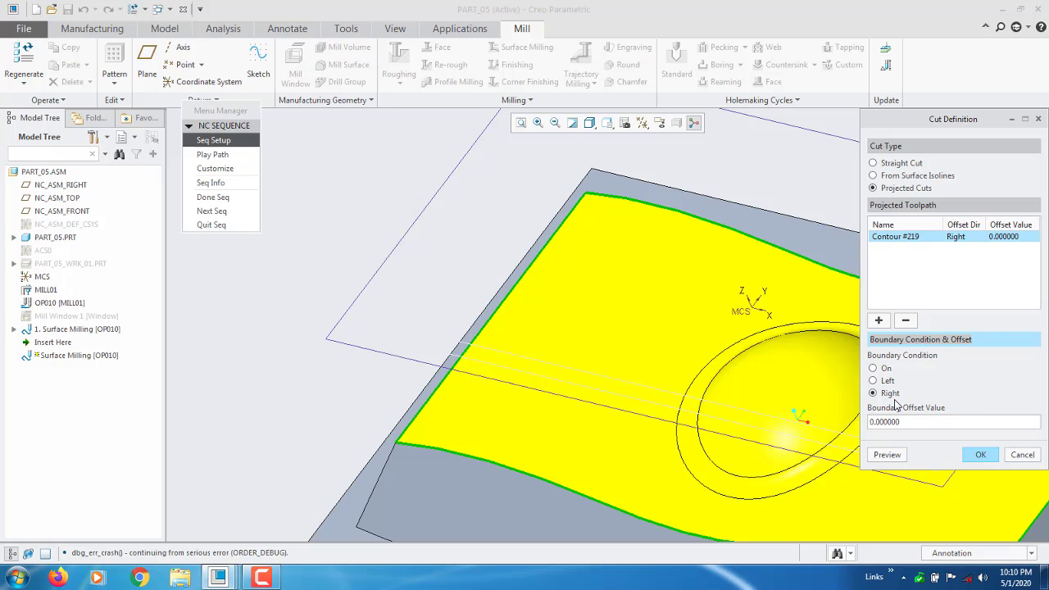
Step: Set the contour's boundary condition to Left with a boundary offset value of 20, and accept the cut definition
click(885, 381)
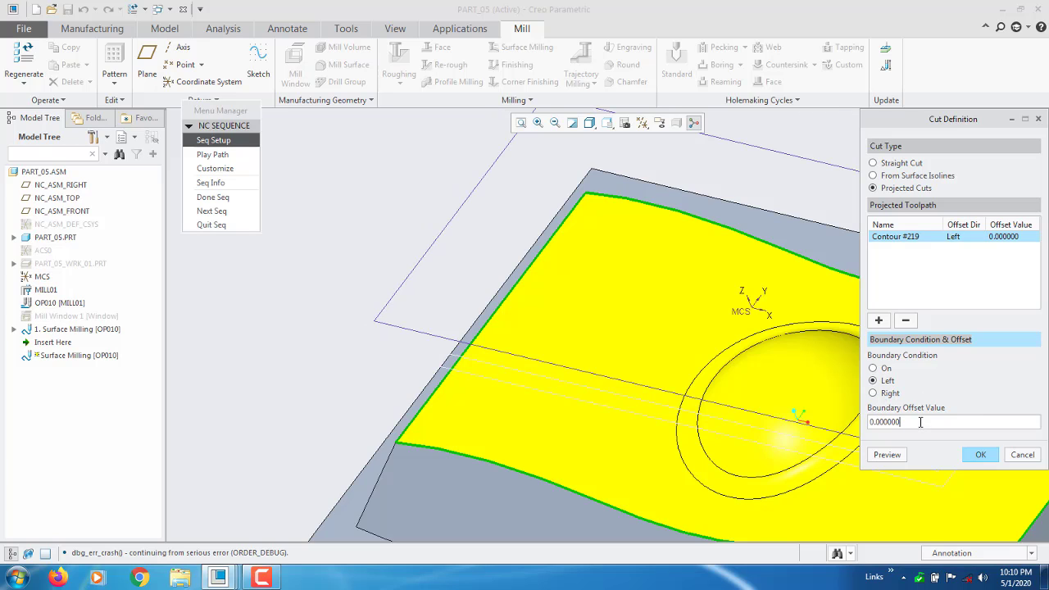
double_click(921, 422)
text(20)
key(Return)
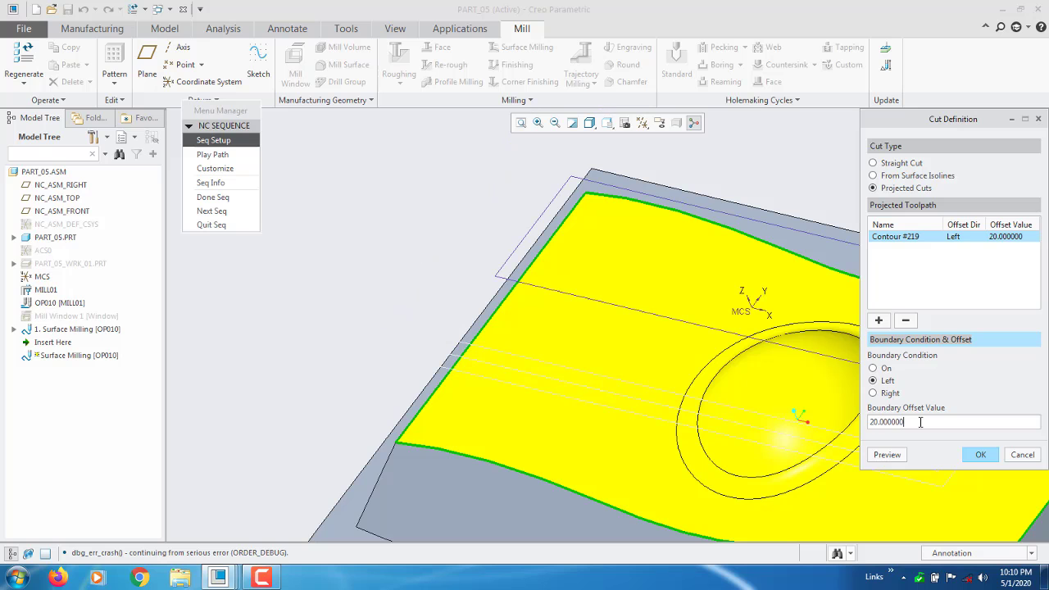
scroll(515, 363, up, 5)
middle_drag(514, 363, 563, 386)
click(981, 455)
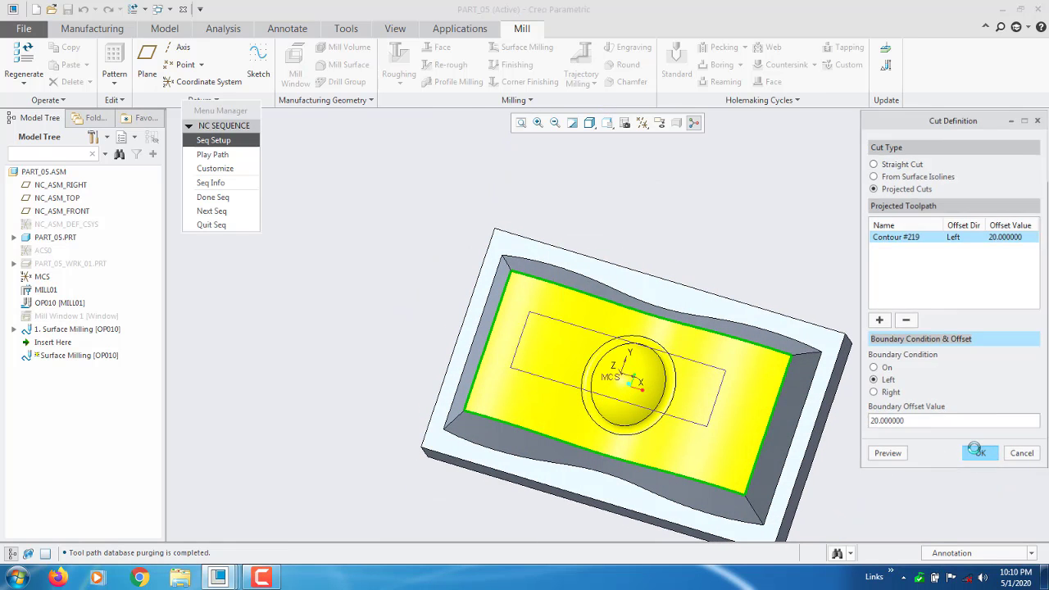
Step: Display the projected-cut tool path on screen and play it at the slowest display speed
click(220, 155)
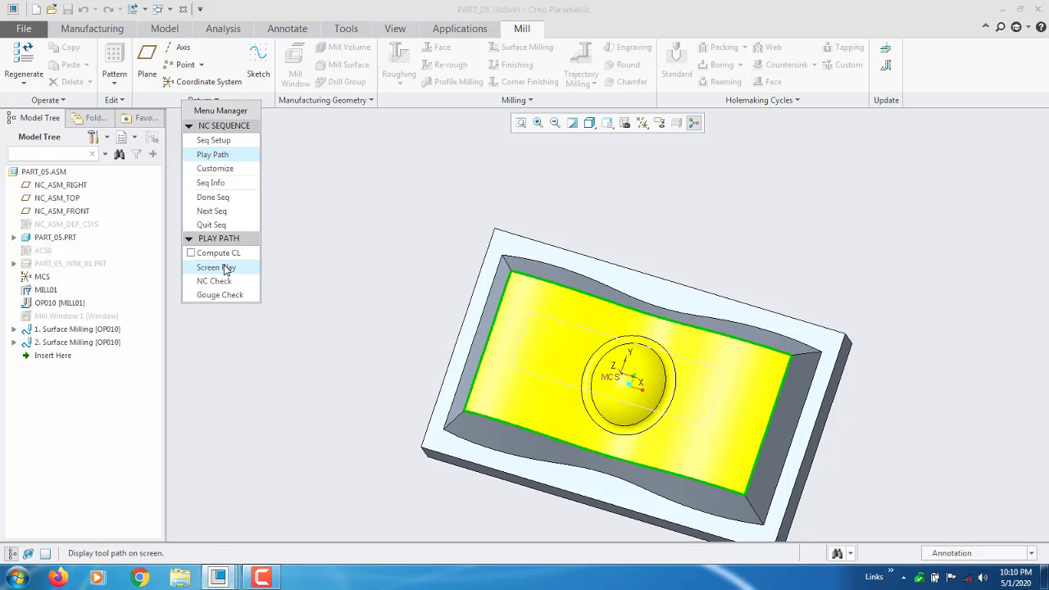
click(250, 268)
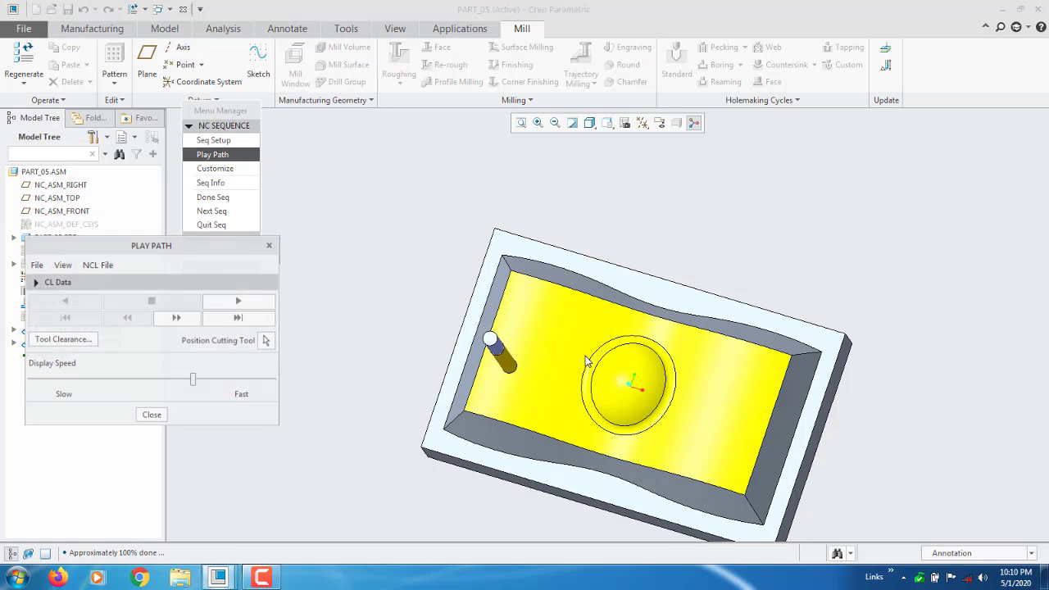
middle_drag(586, 360, 557, 361)
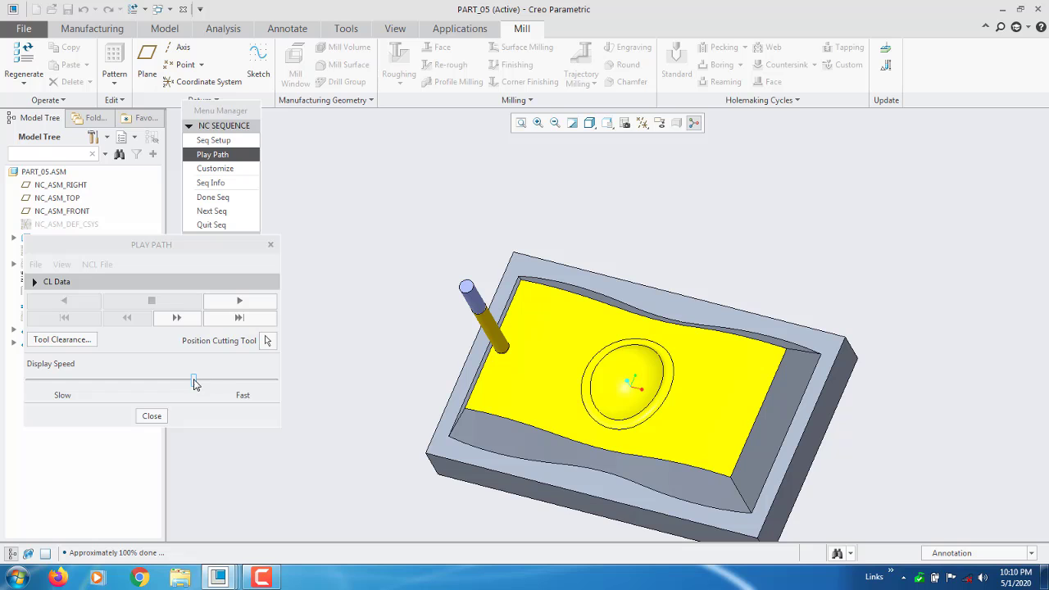
drag(194, 381, 29, 380)
click(239, 301)
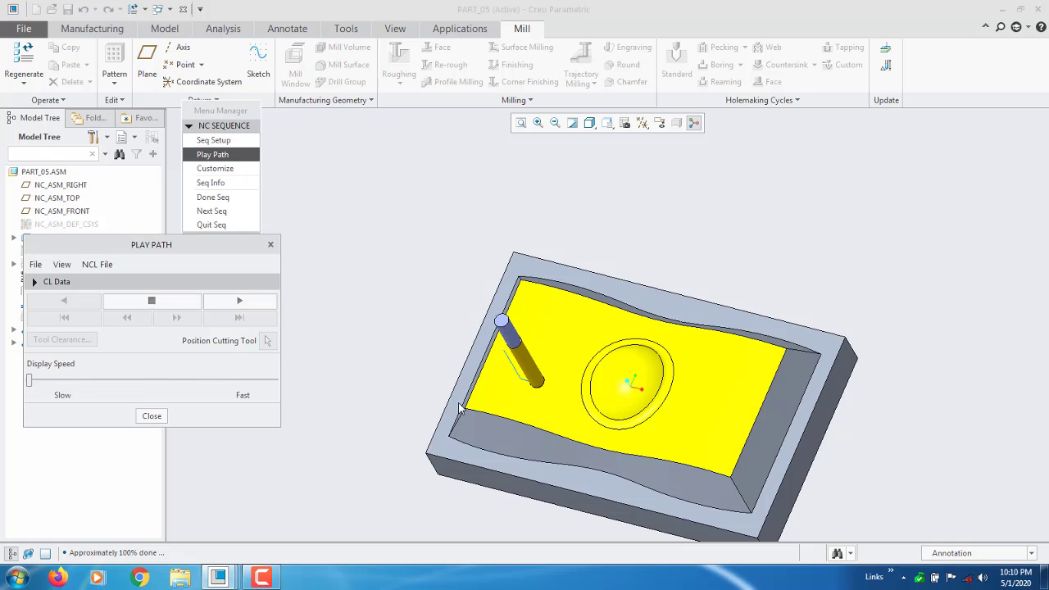
Step: Raise the display speed to slightly above the middle, inspect the projected-cut tool path over the dome from different angles, and close the playback
mouse_move(523, 396)
middle_down()
mouse_move(525, 409)
mouse_move(508, 404)
middle_up()
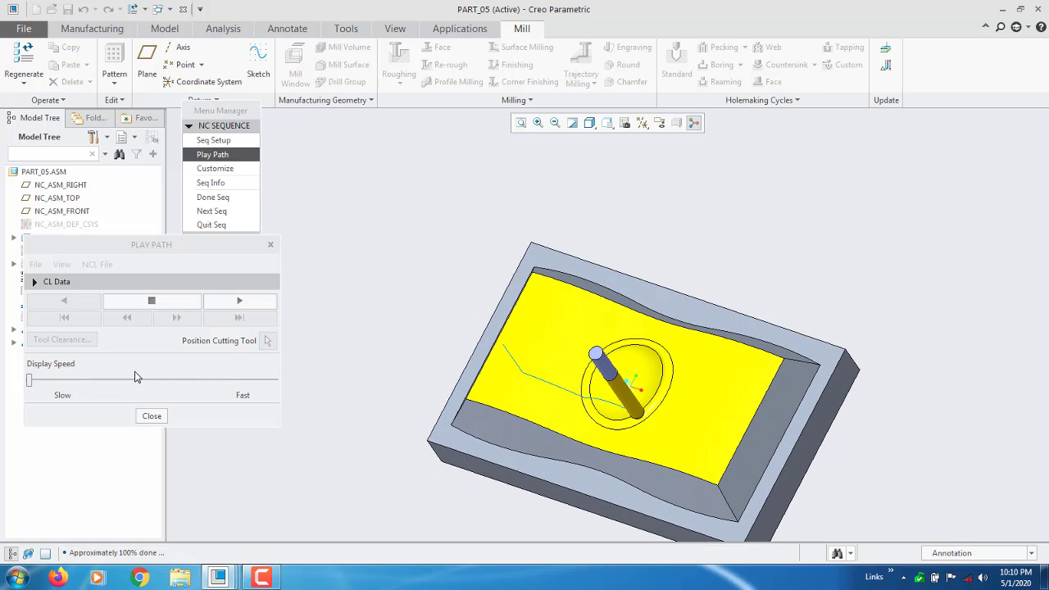
drag(29, 380, 173, 404)
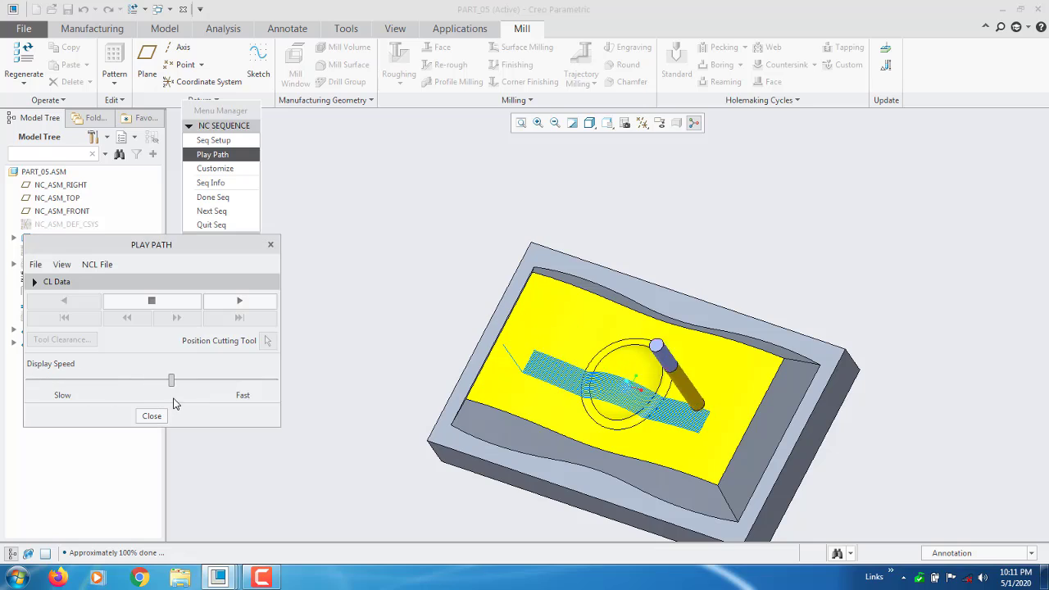
scroll(594, 418, up, 5)
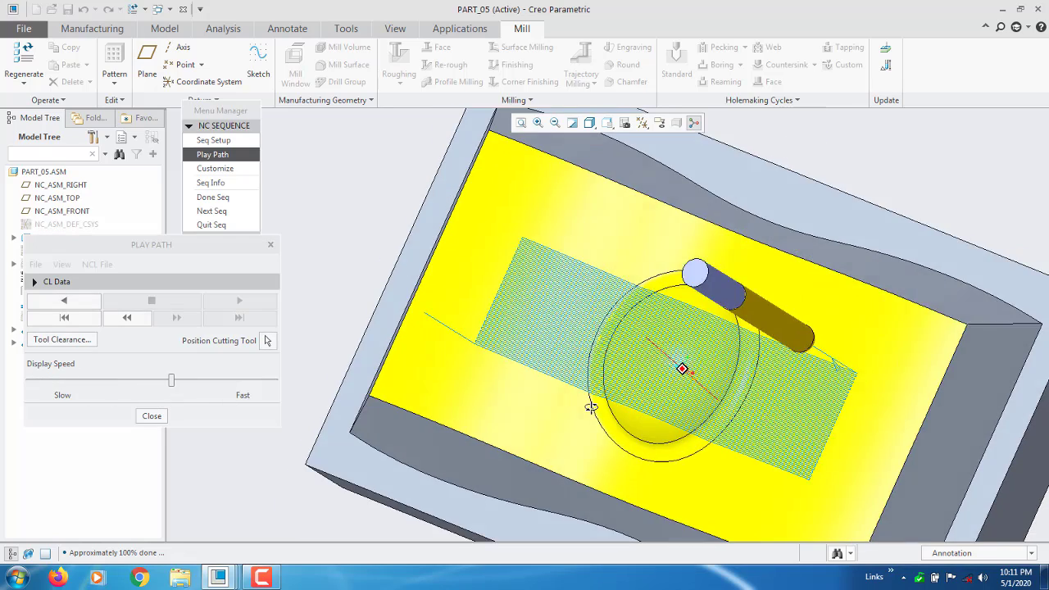
middle_drag(598, 398, 597, 360)
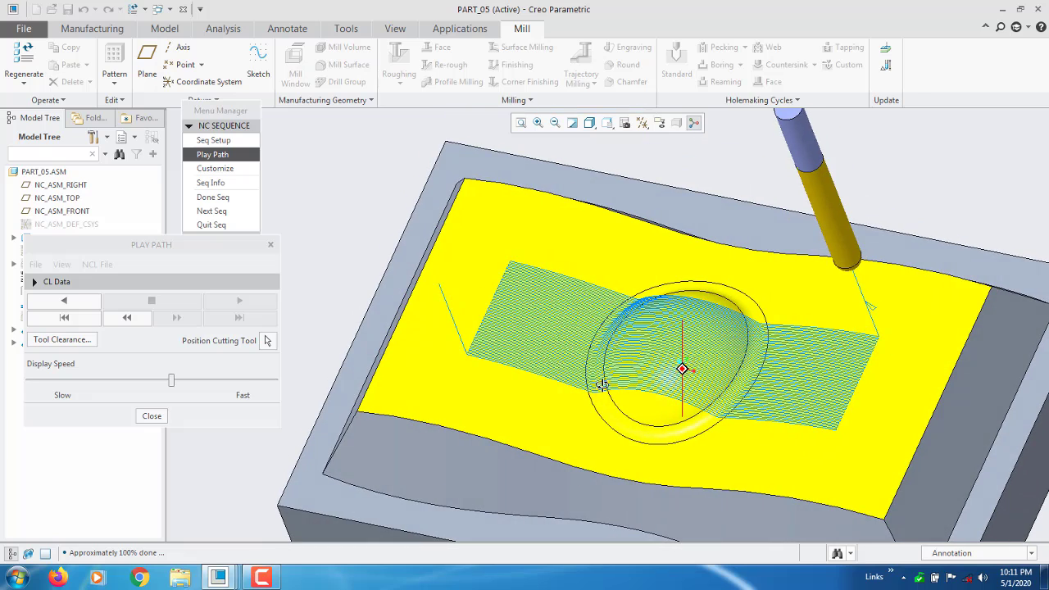
click(268, 245)
click(215, 141)
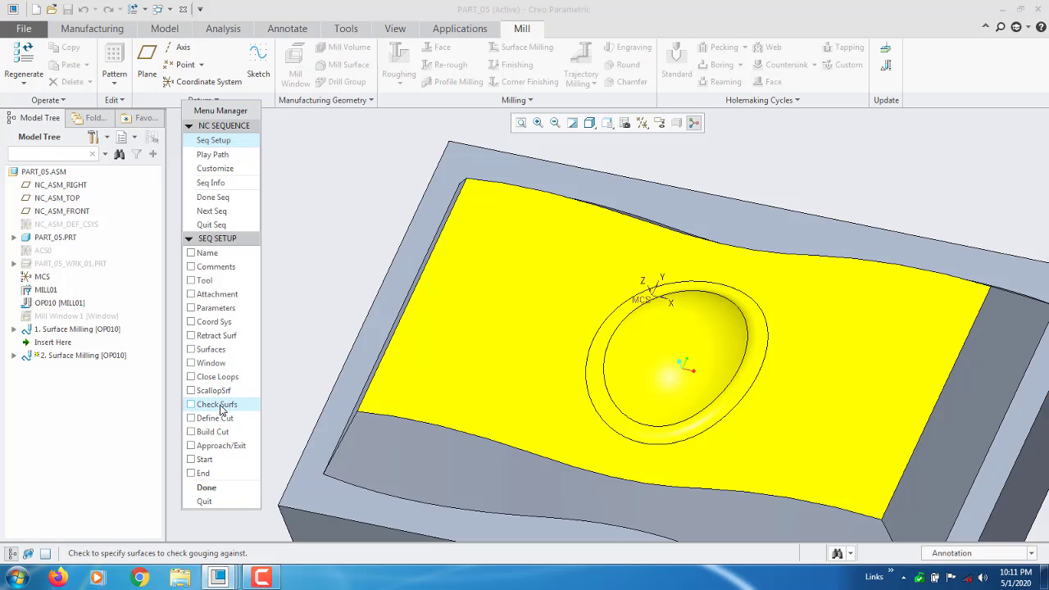
click(230, 351)
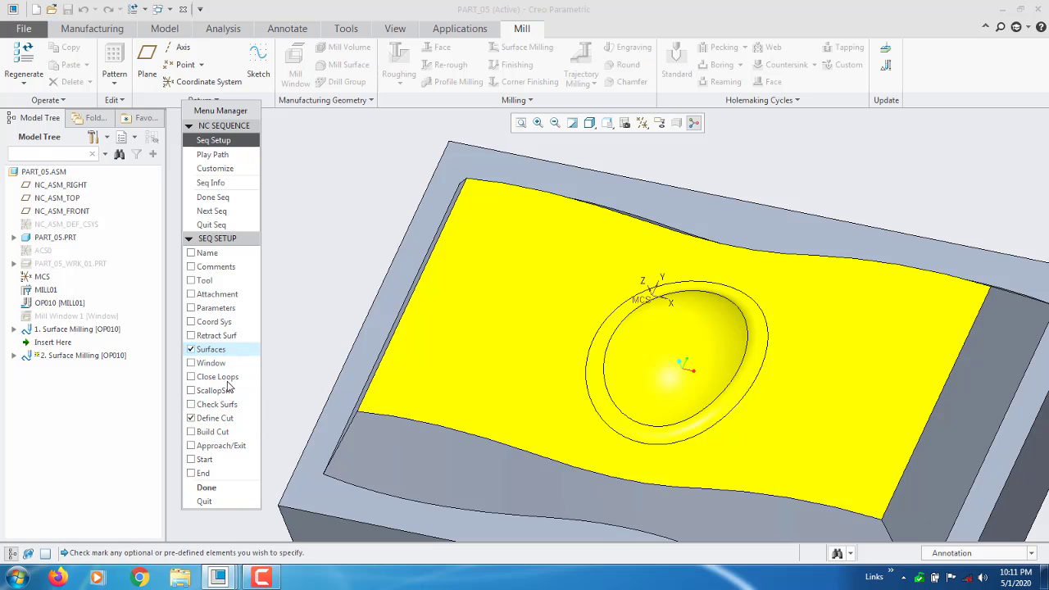
click(211, 479)
click(210, 490)
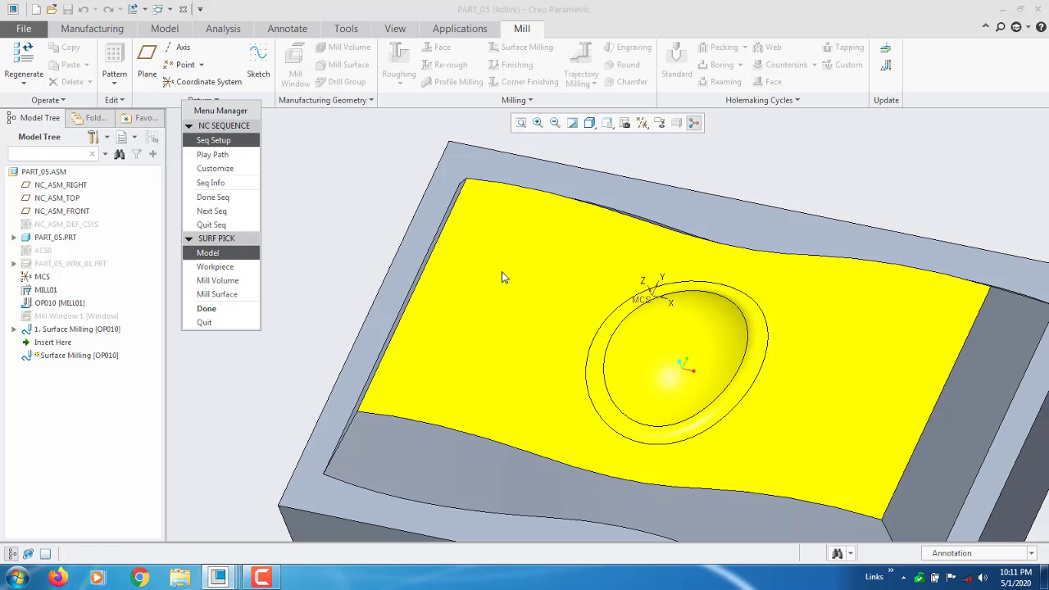
click(207, 308)
click(221, 294)
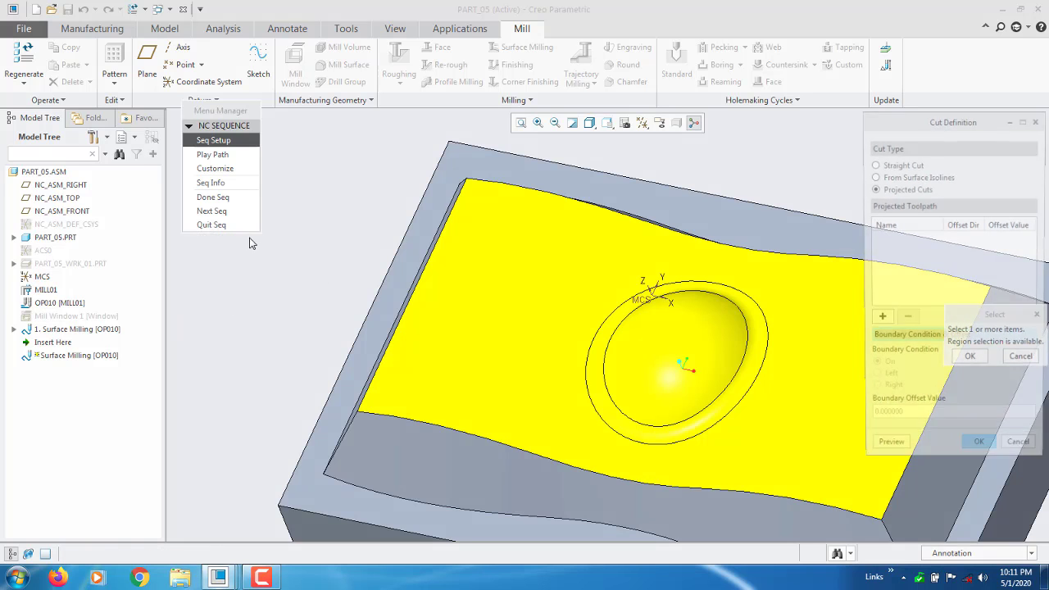
Step: Complete the second surface milling sequence
click(212, 197)
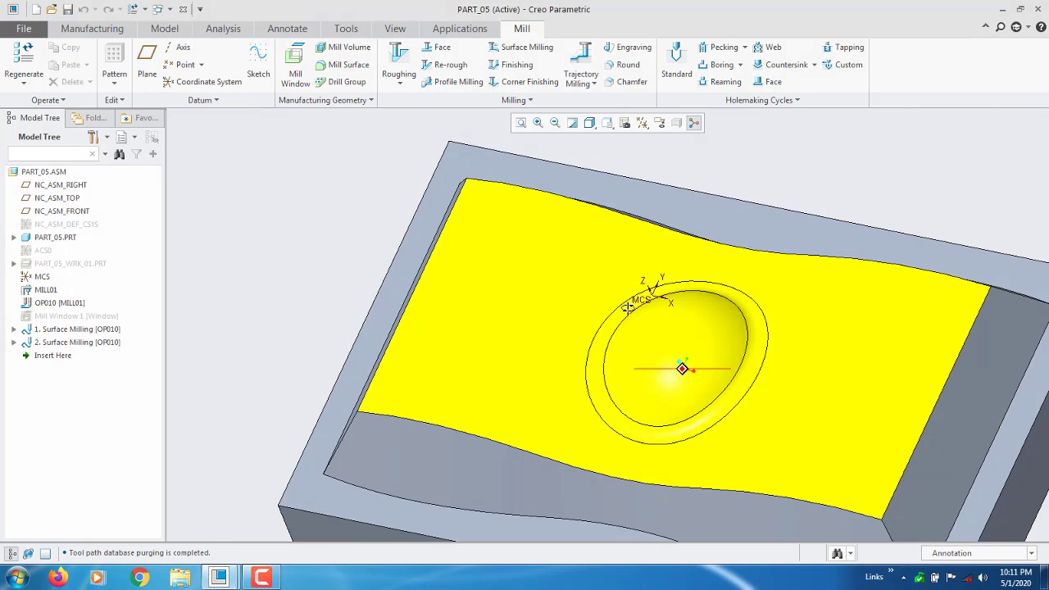
Step: Examine the part's yellow wavy surface, central dome and sloped side walls from several angles and distances
mouse_move(522, 204)
middle_down()
mouse_move(459, 258)
mouse_move(527, 332)
middle_up()
scroll(459, 258, up, 3)
scroll(492, 396, down, 2)
scroll(448, 398, up, 3)
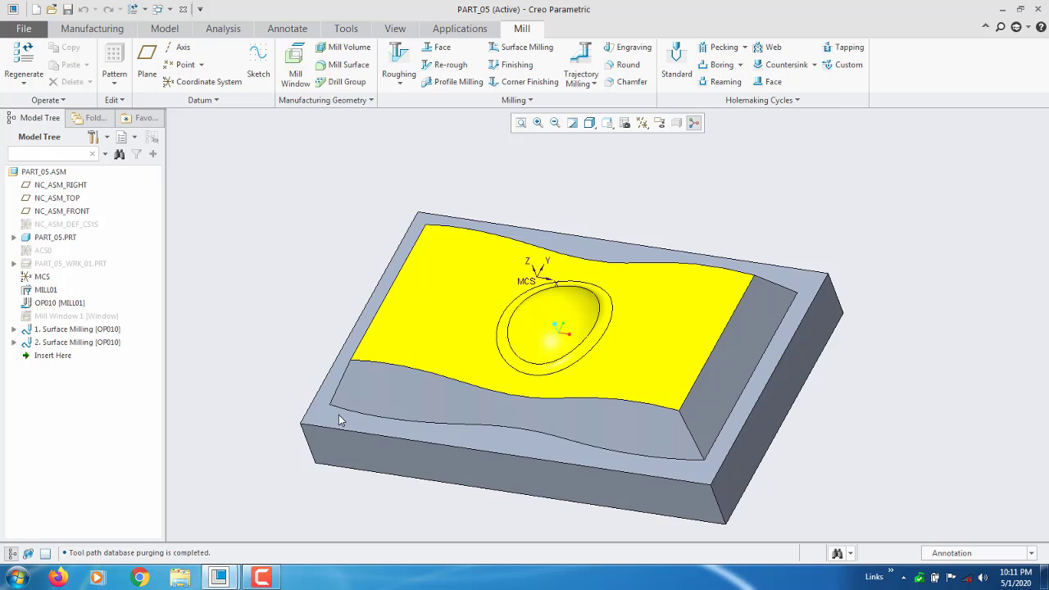
scroll(341, 421, up, 1)
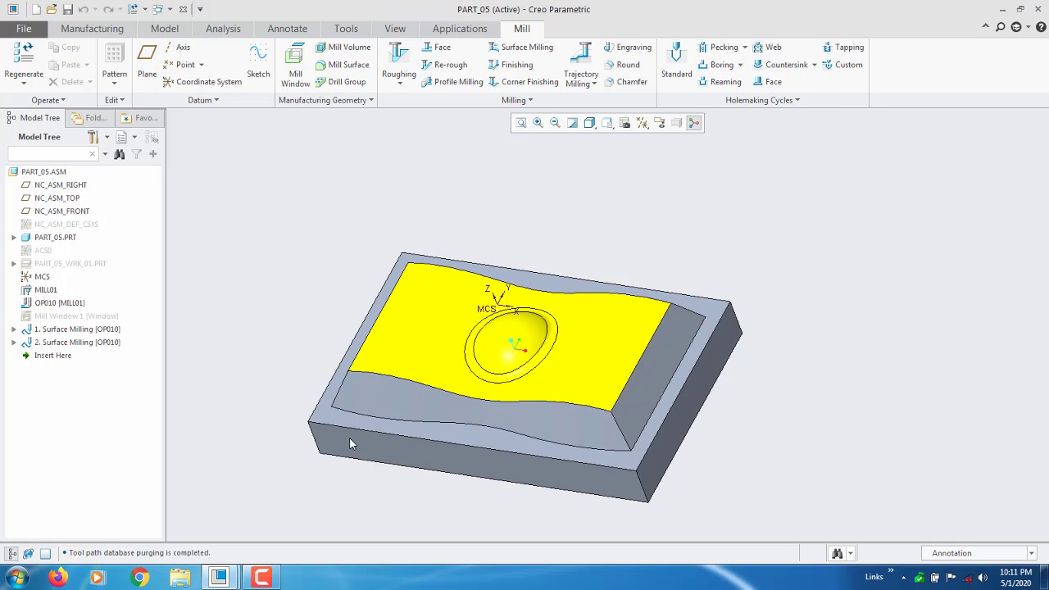
scroll(357, 425, down, 3)
middle_drag(386, 343, 369, 366)
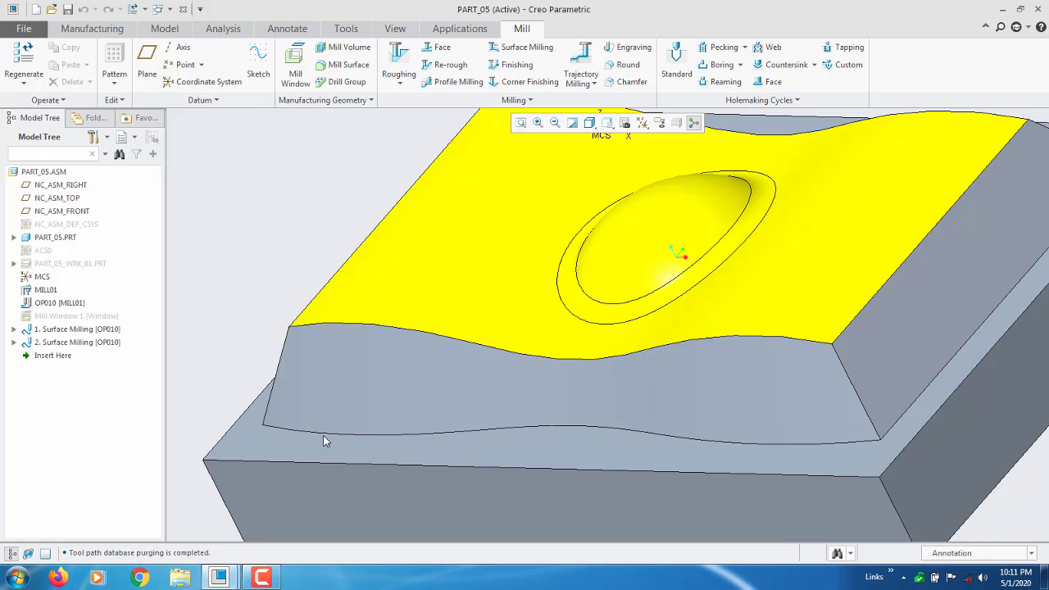
scroll(360, 423, up, 3)
mouse_move(396, 406)
middle_down()
mouse_move(419, 404)
mouse_move(417, 415)
middle_up()
scroll(361, 445, down, 2)
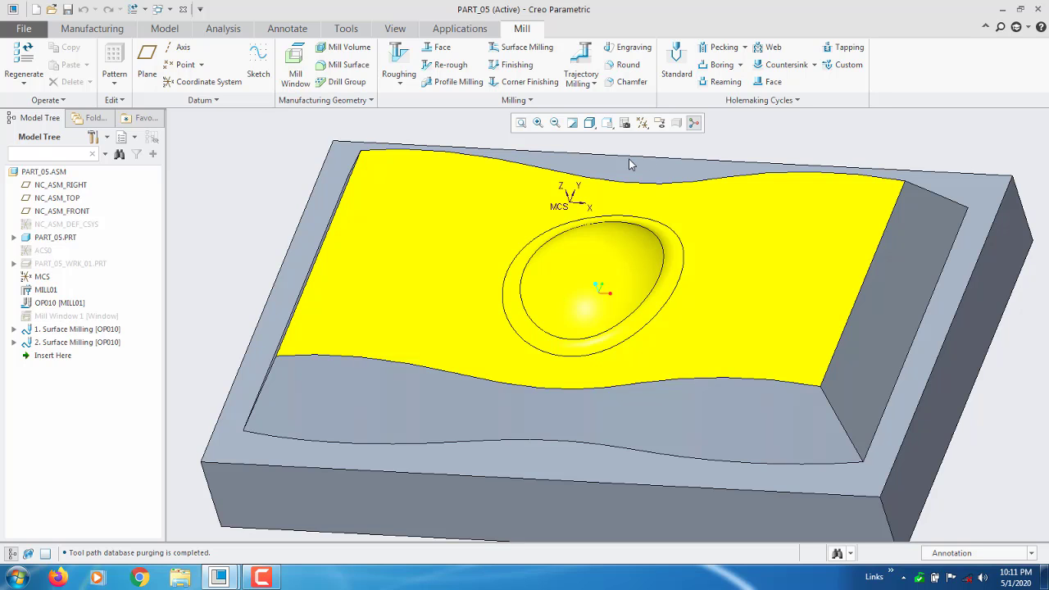
scroll(489, 321, down, 2)
scroll(496, 326, up, 3)
mouse_move(554, 288)
middle_down()
mouse_move(576, 281)
mouse_move(545, 291)
middle_up()
click(261, 578)
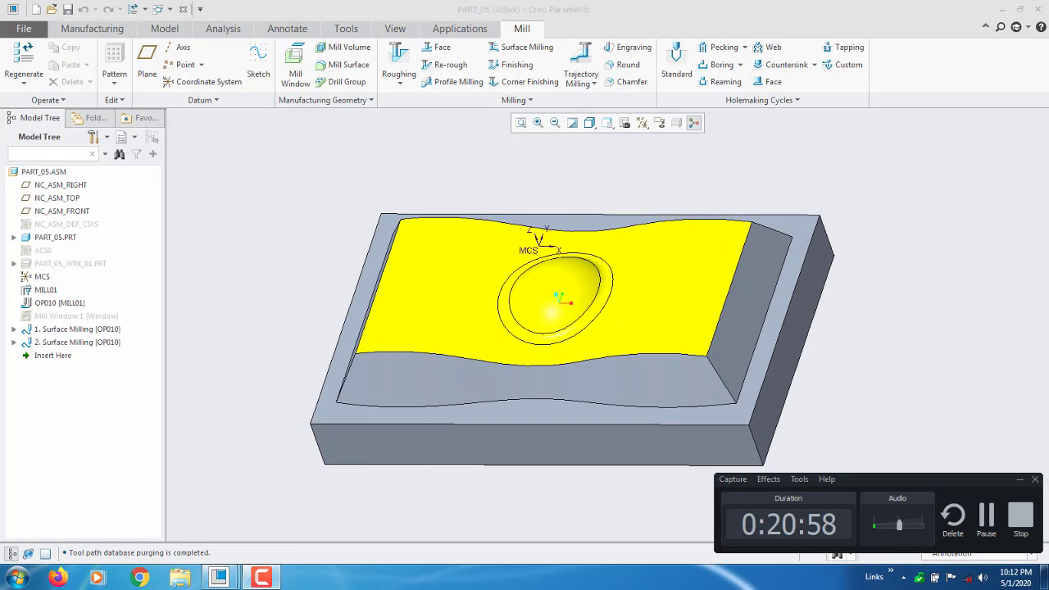